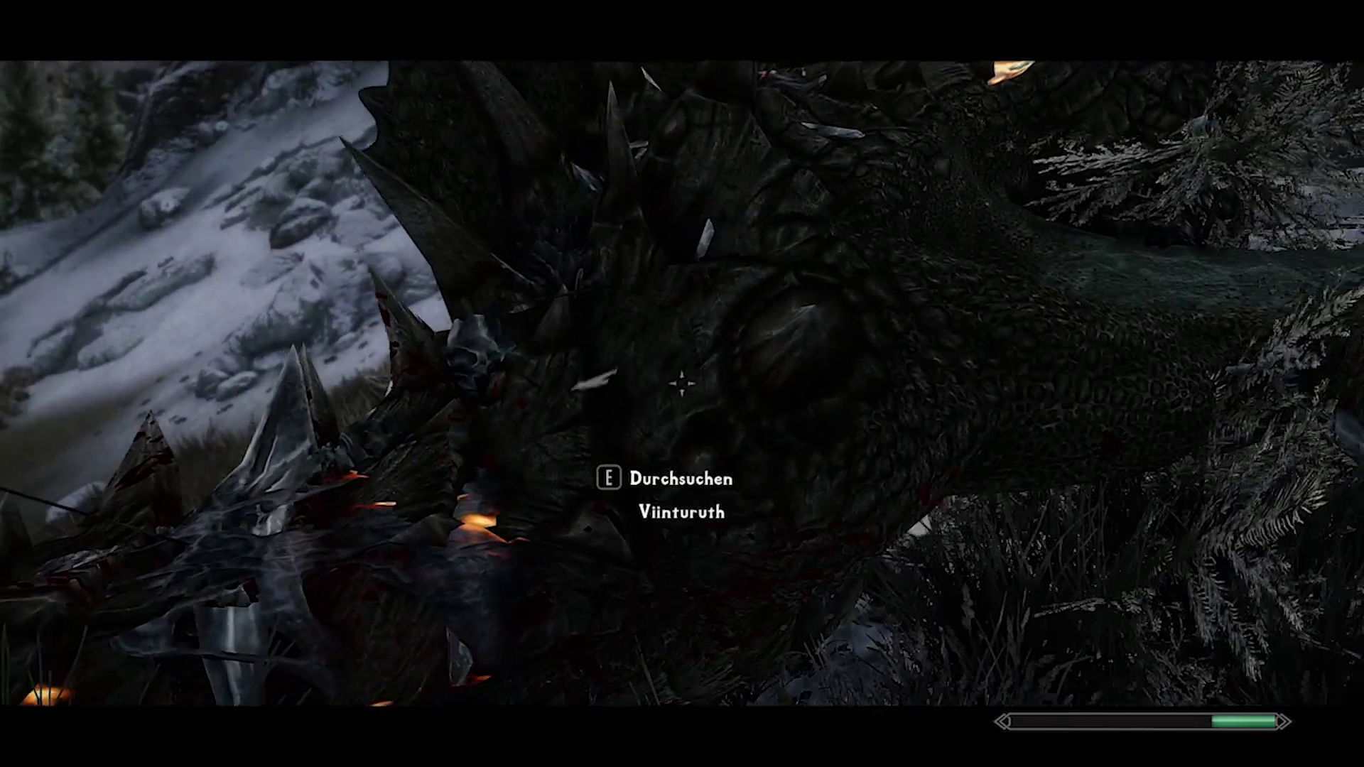
{"action": "key", "text": "e"}
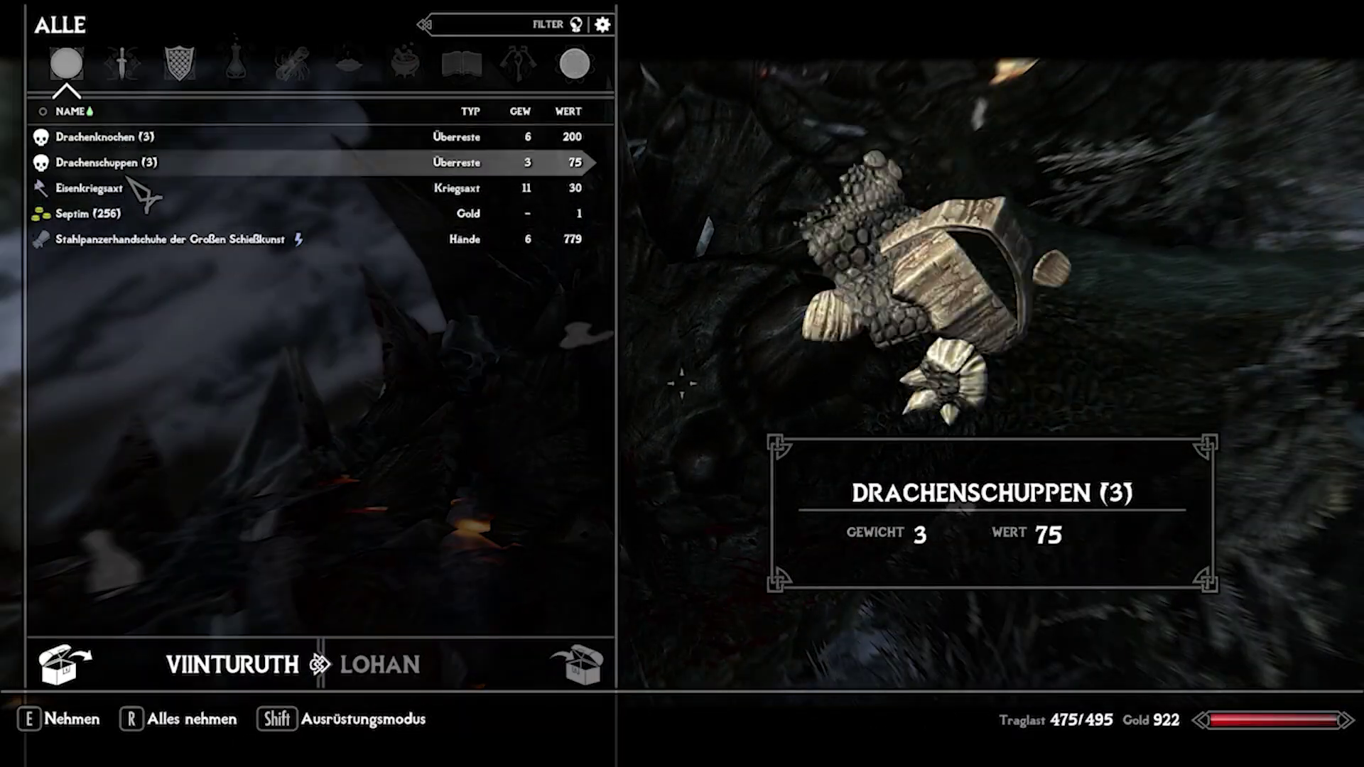
{"action": "key", "text": "Tab"}
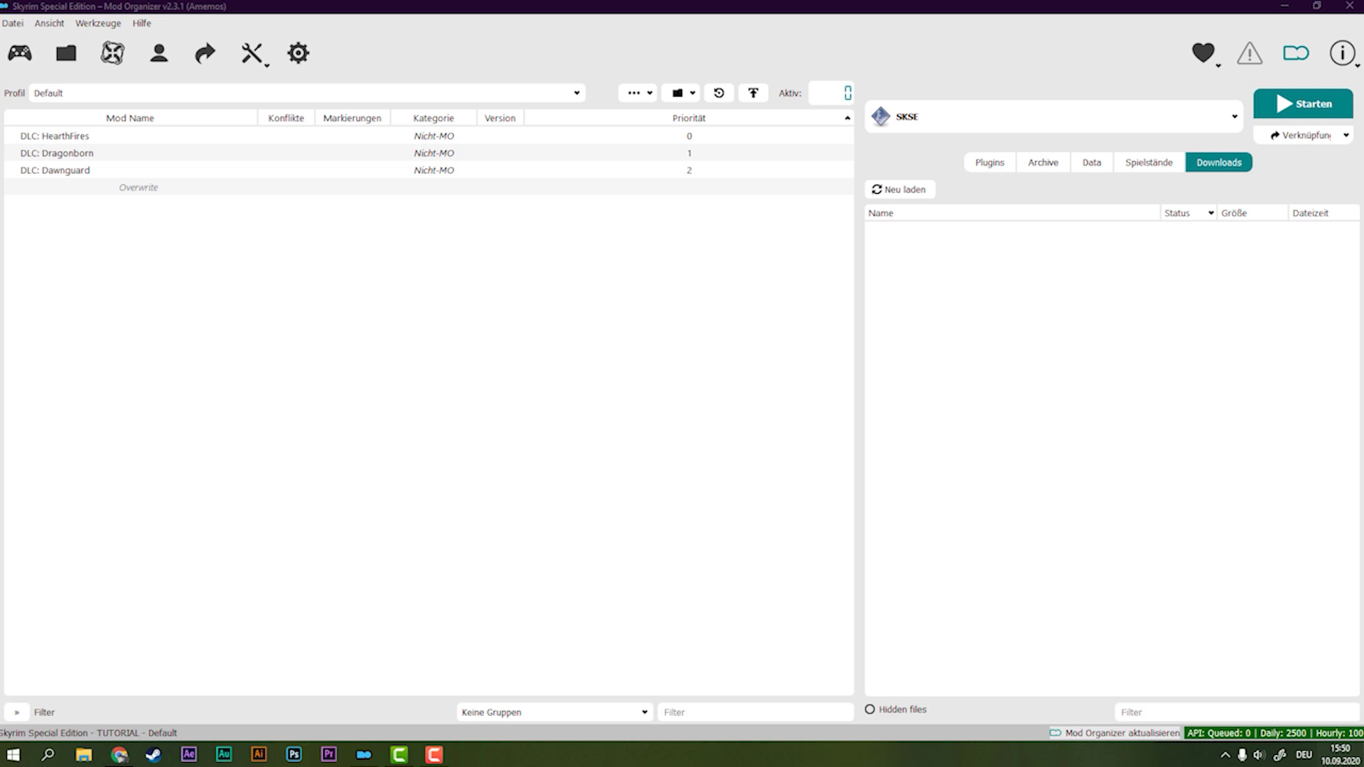
- Switch to the browser and review the open pages for Nemesis, Dynamic Animation Replacer, 360 Walk and Run Plus, Movement and Jump Behavior Overhaul
{"action": "left_click", "coordinate": [194, 579]}
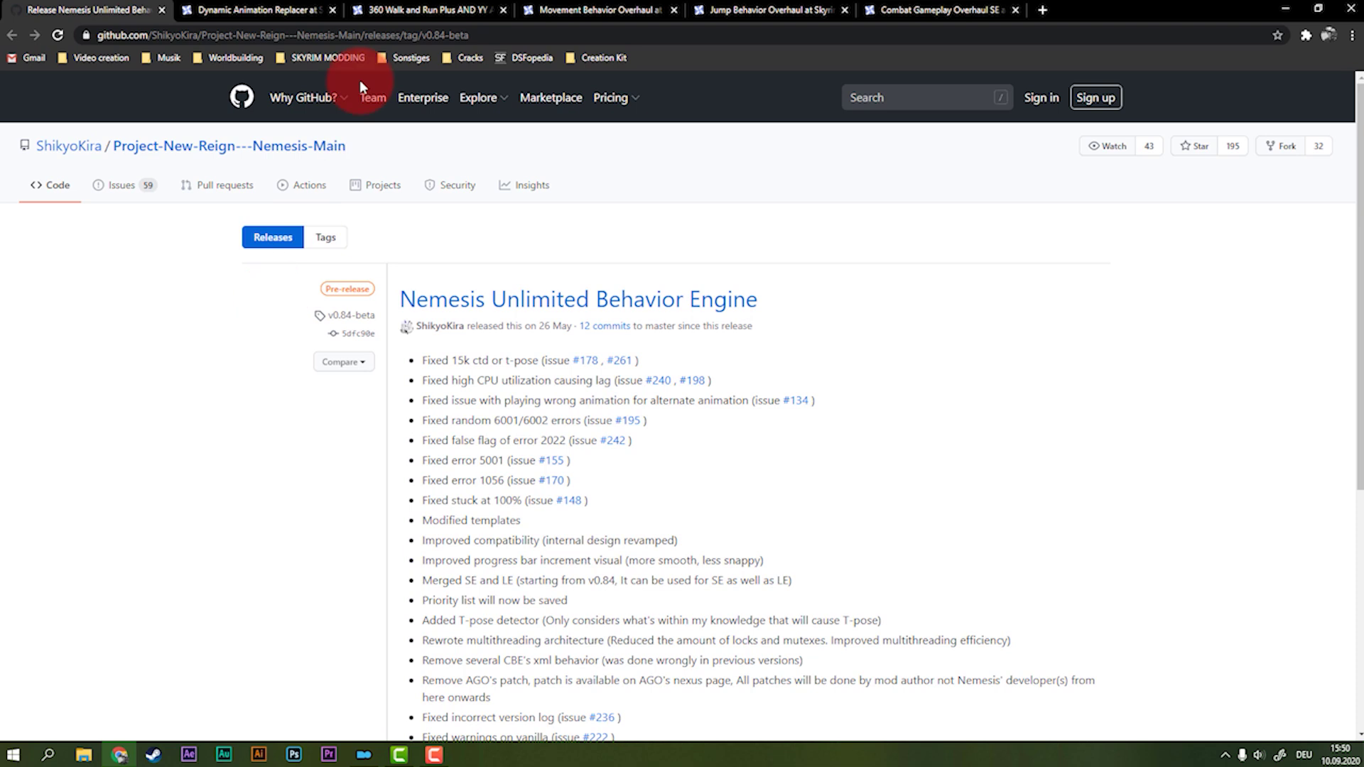
{"action": "left_click", "coordinate": [248, 6]}
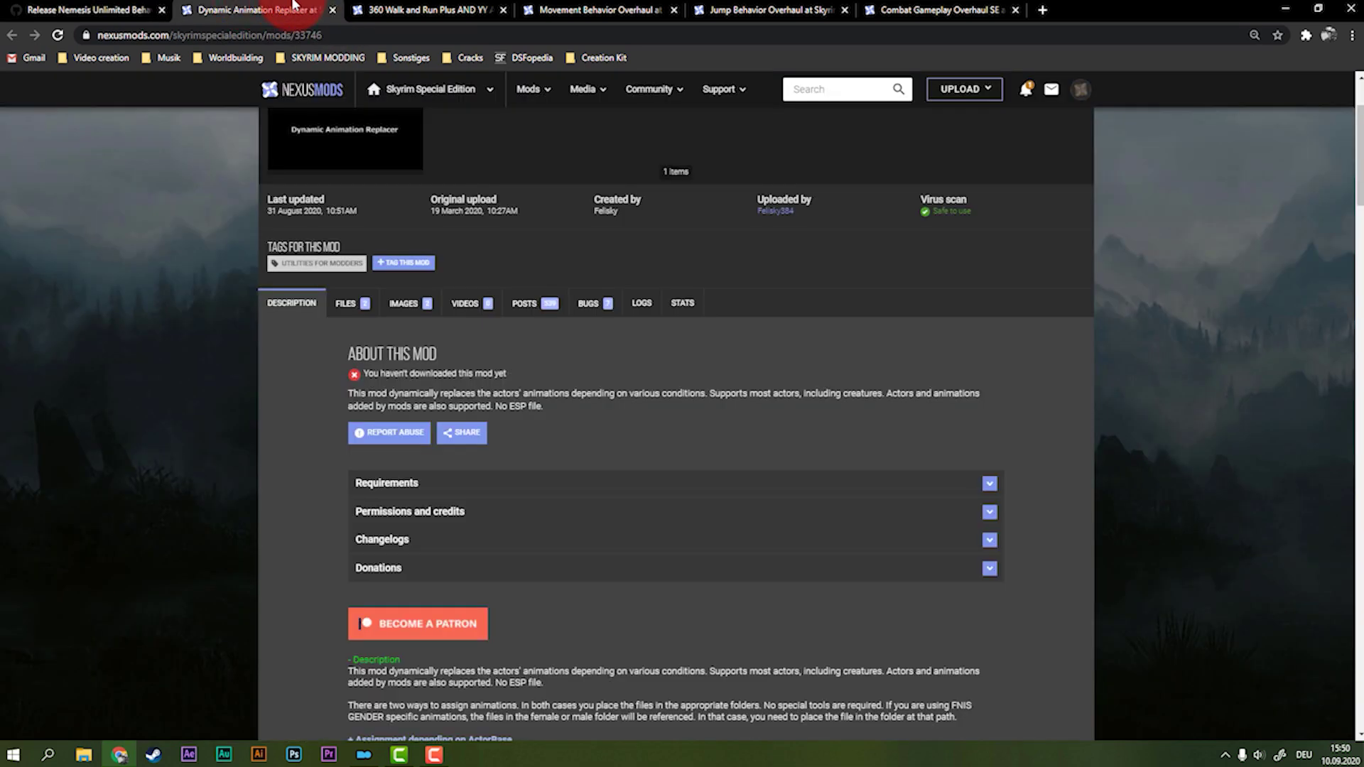
{"action": "left_click", "coordinate": [368, 8]}
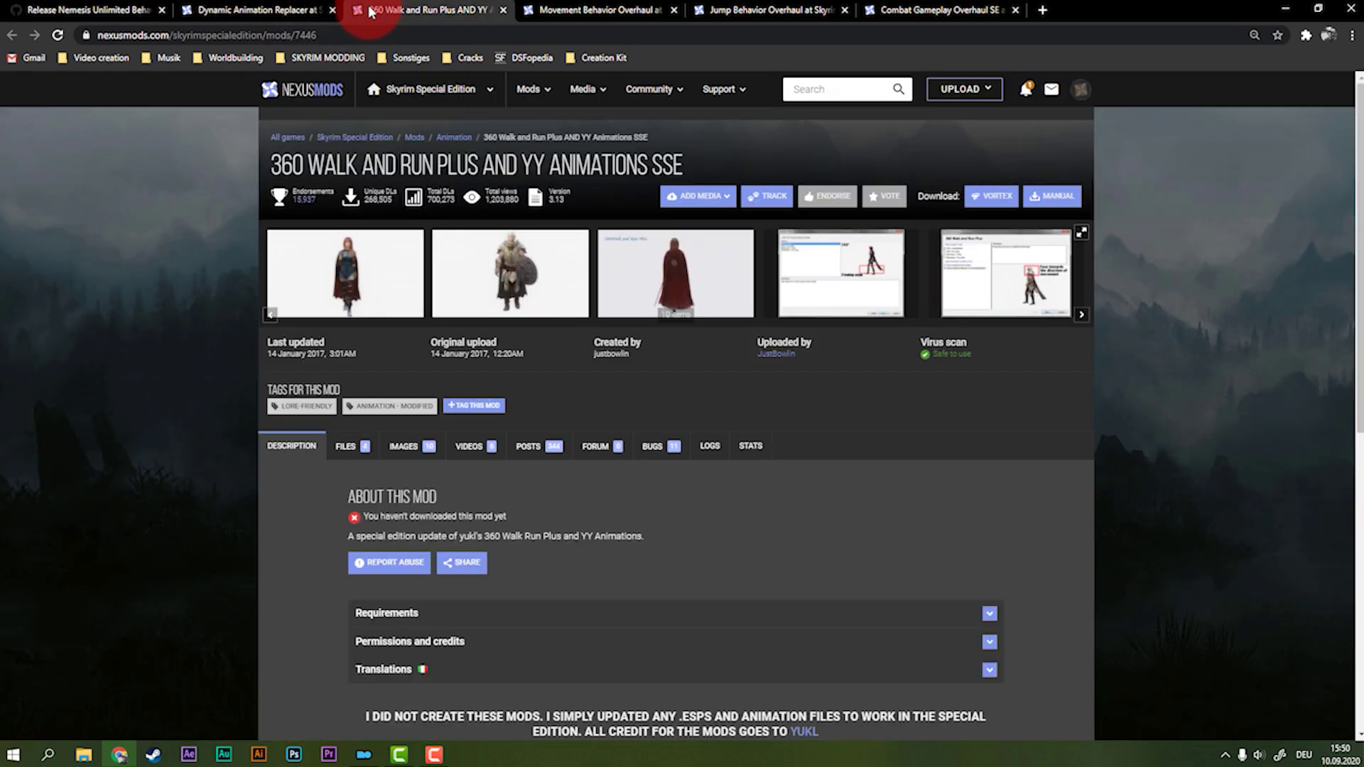
{"action": "left_click", "coordinate": [569, 9]}
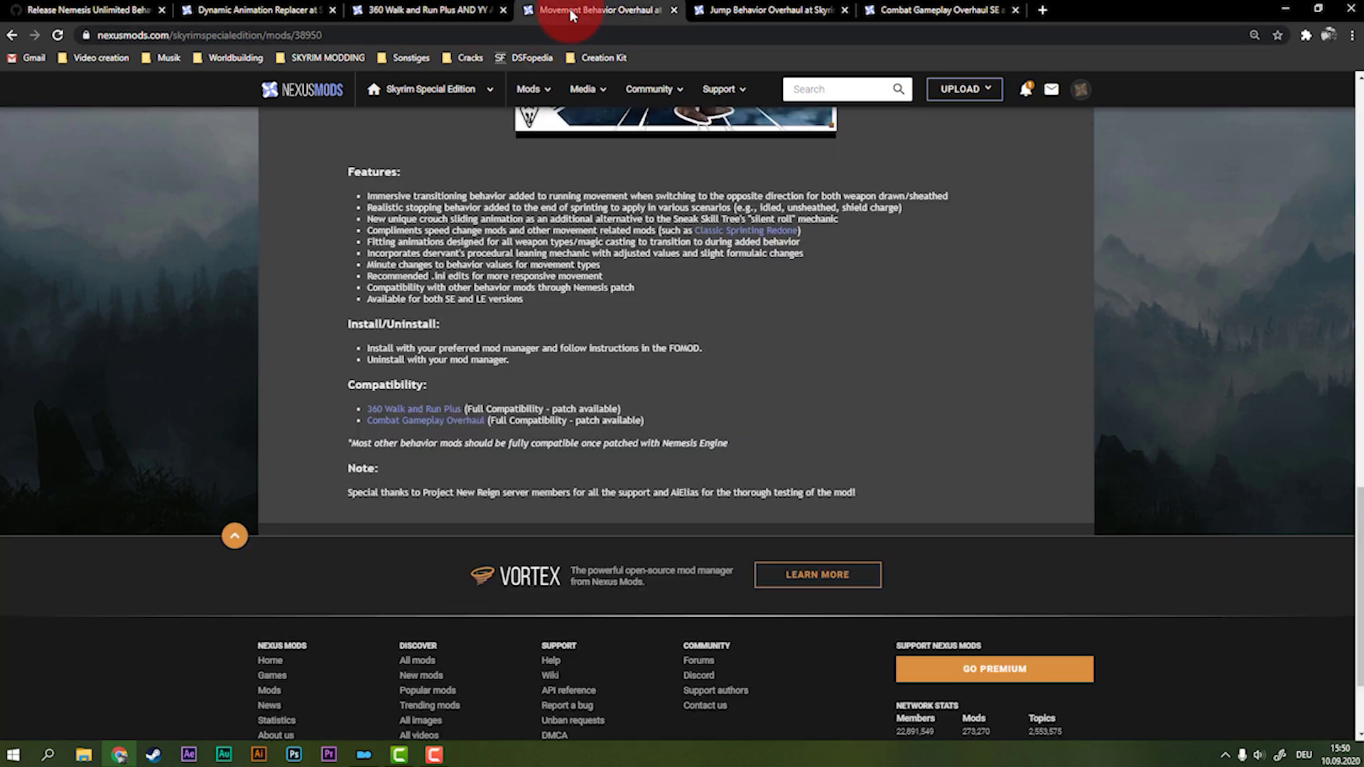
{"action": "scroll", "coordinate": [619, 317], "scroll_direction": "up", "scroll_amount": 20}
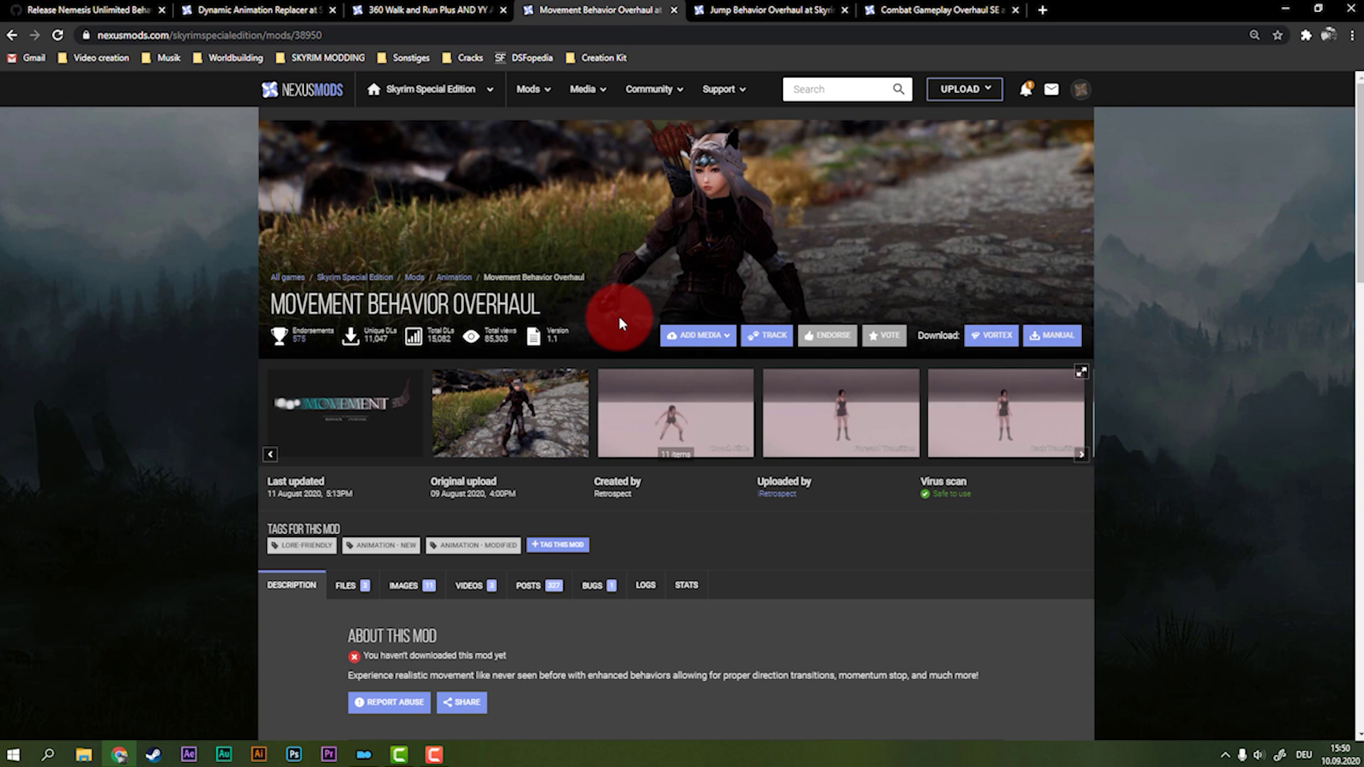
{"action": "left_click", "coordinate": [703, 10]}
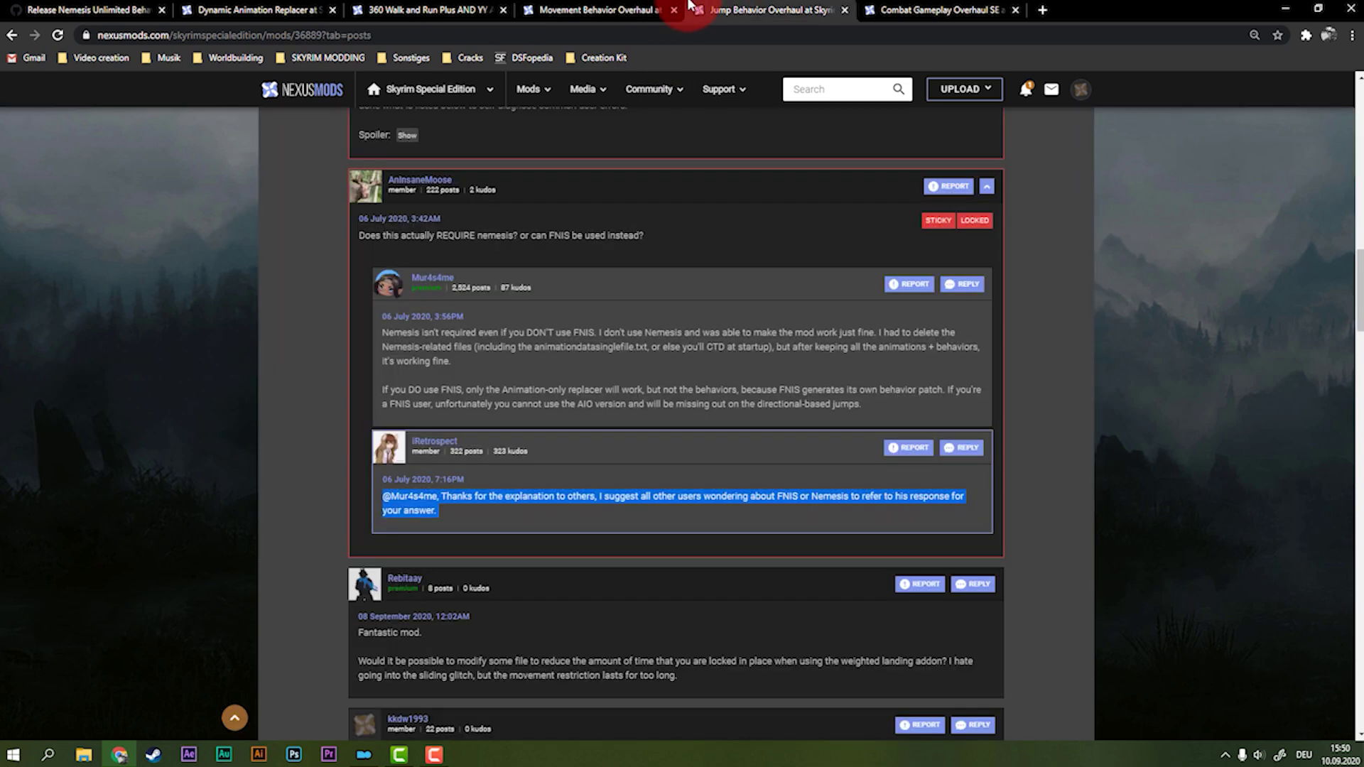
{"action": "scroll", "coordinate": [735, 226], "scroll_direction": "up", "scroll_amount": 8}
{"action": "scroll", "coordinate": [341, 384], "scroll_direction": "up", "scroll_amount": 4}
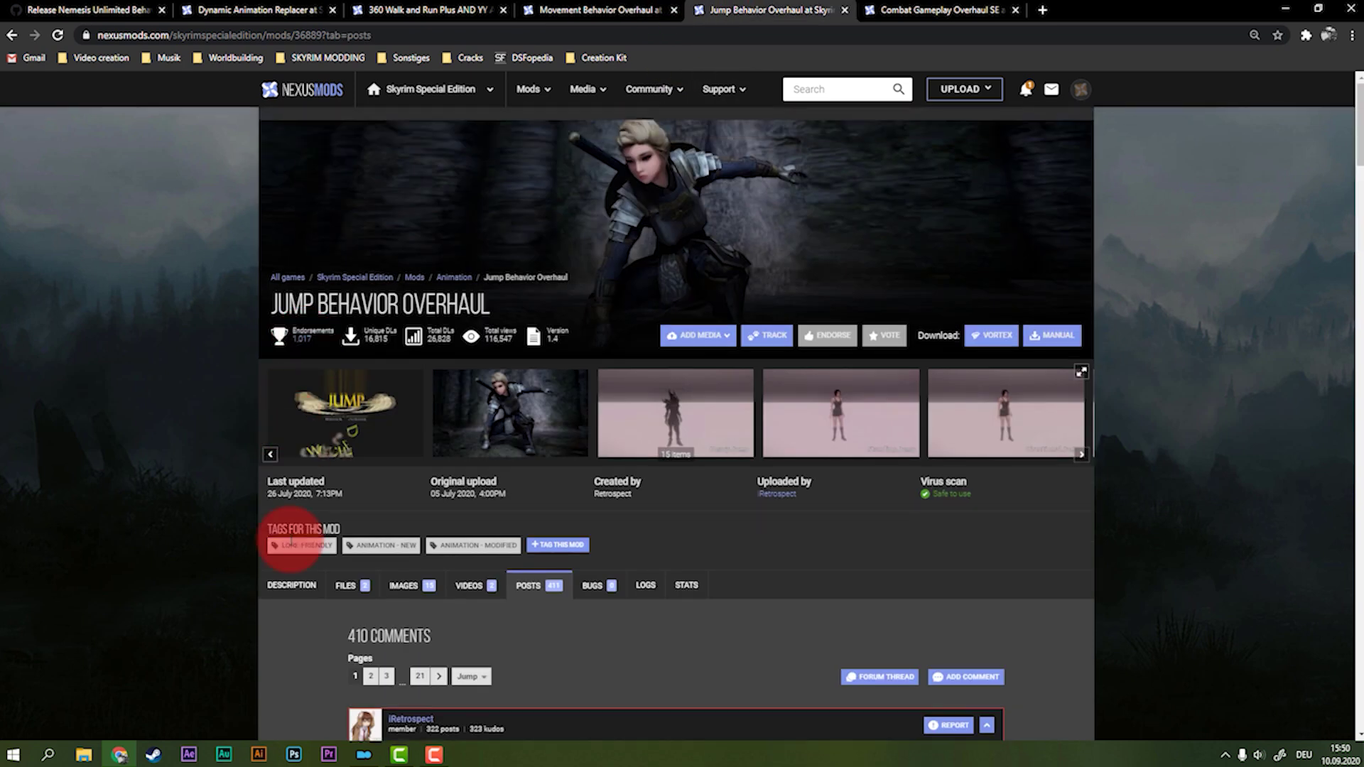
{"action": "left_click", "coordinate": [293, 580]}
{"action": "left_click", "coordinate": [875, 10]}
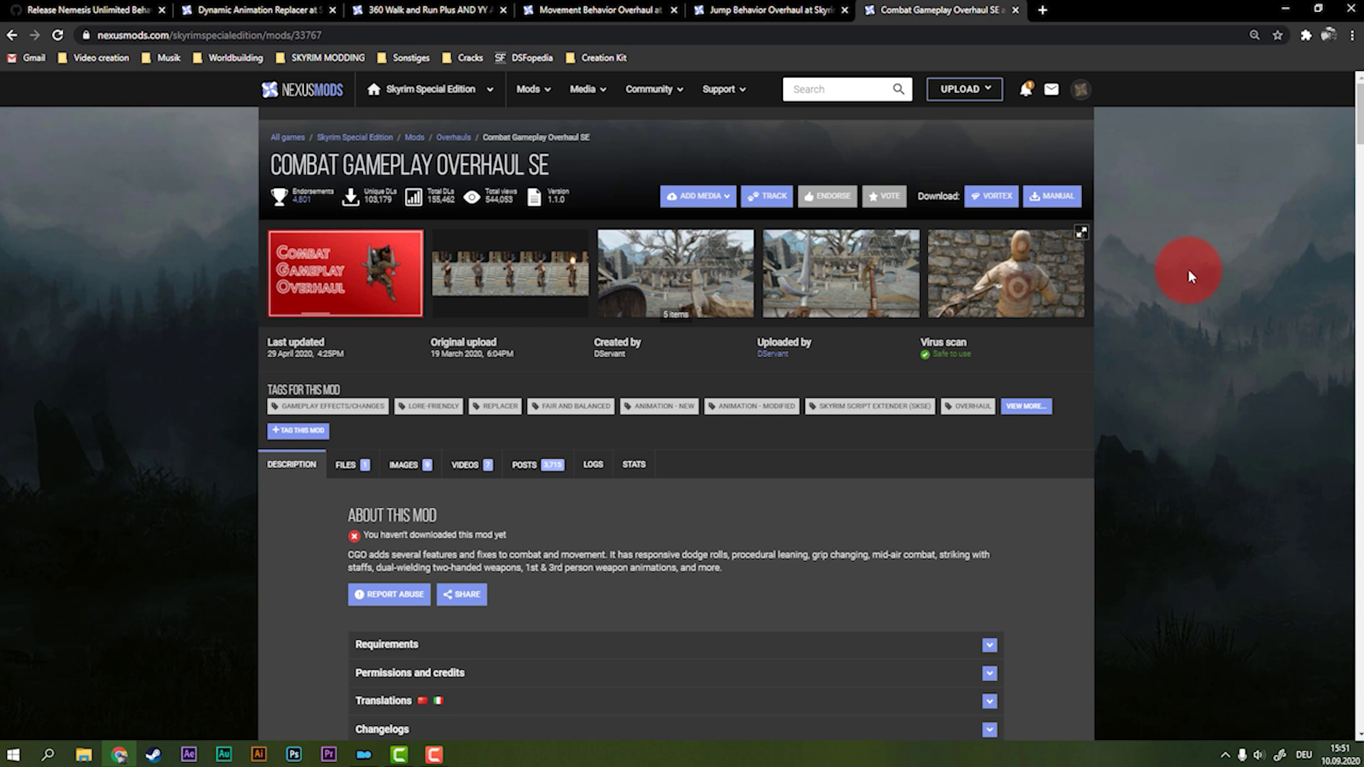
- Start downloading Nemesis.Unlimited.Behavior.Engine.v0.84-beta.rar from the assets of the Nemesis release on GitHub
{"action": "left_click", "coordinate": [92, 10]}
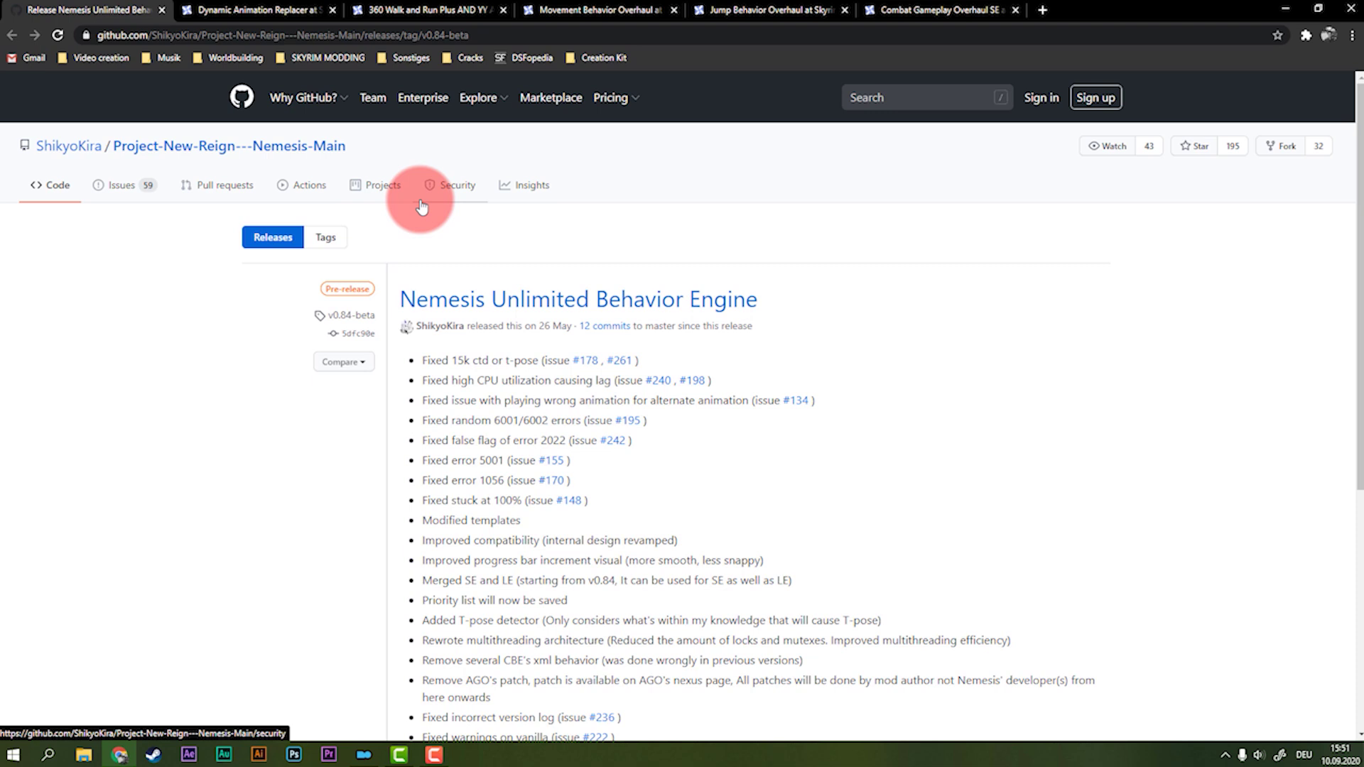
{"action": "scroll", "coordinate": [434, 203], "scroll_direction": "down", "scroll_amount": 3}
{"action": "scroll", "coordinate": [498, 241], "scroll_direction": "down", "scroll_amount": 1}
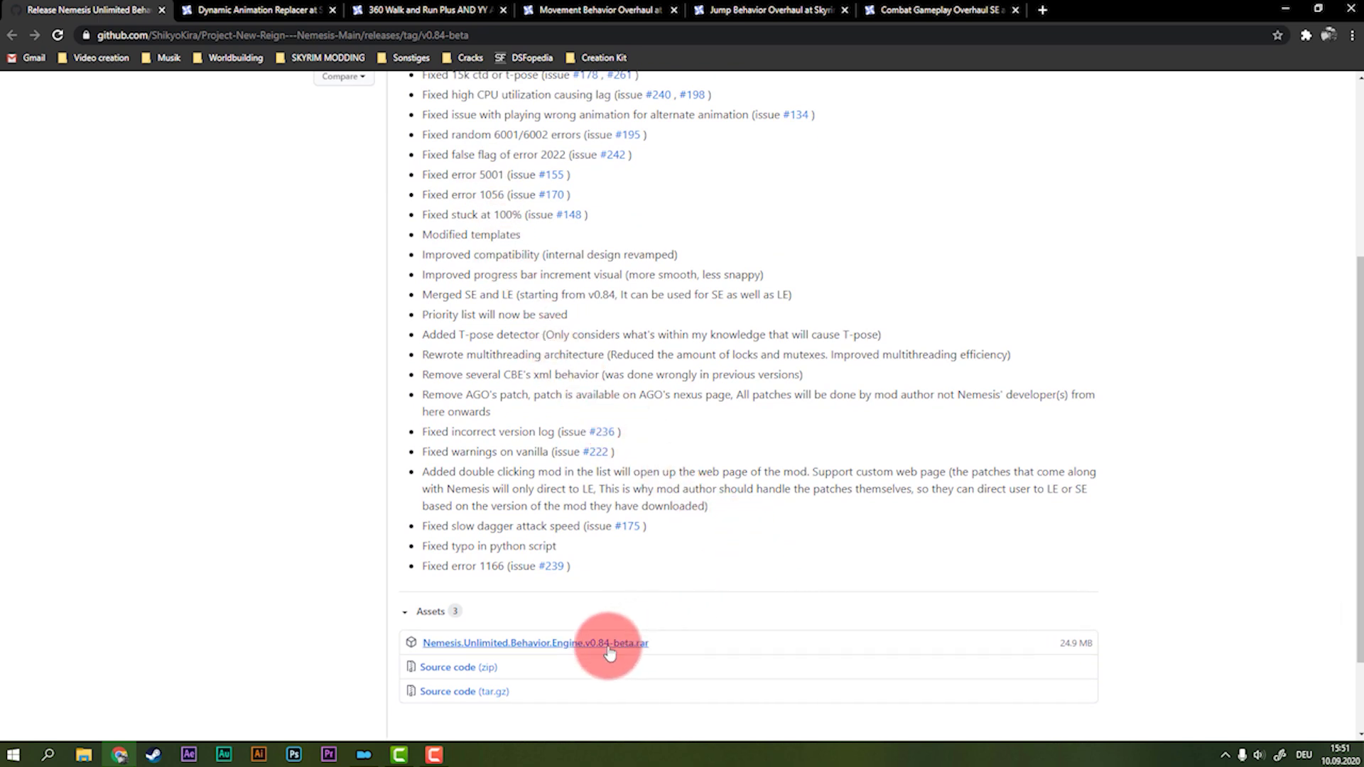
{"action": "left_click", "coordinate": [581, 648]}
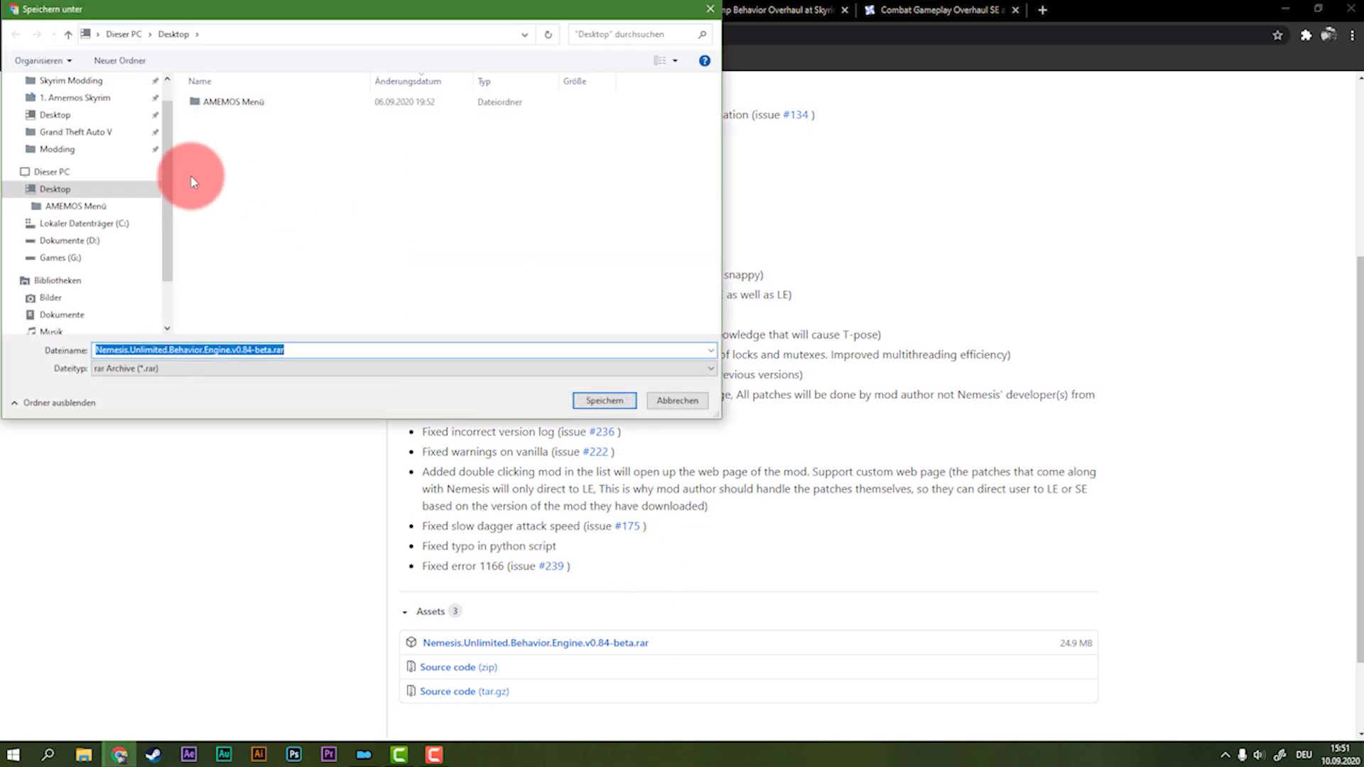
- Save the Nemesis archive in the Temporär folder under Skyrim Modding, replacing the existing file of the same name
{"action": "scroll", "coordinate": [167, 189], "scroll_direction": "up", "scroll_amount": 1}
{"action": "left_click", "coordinate": [83, 112]}
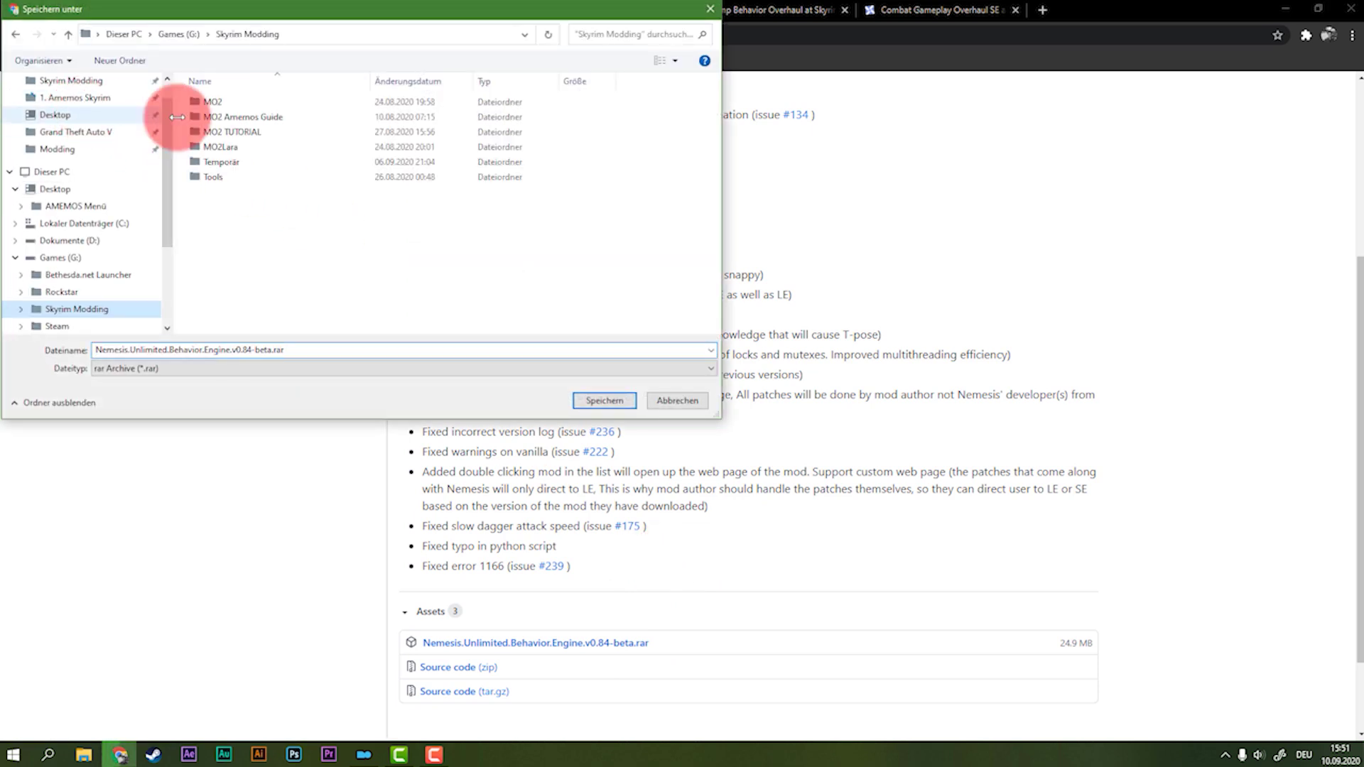
{"action": "double_click", "coordinate": [319, 162]}
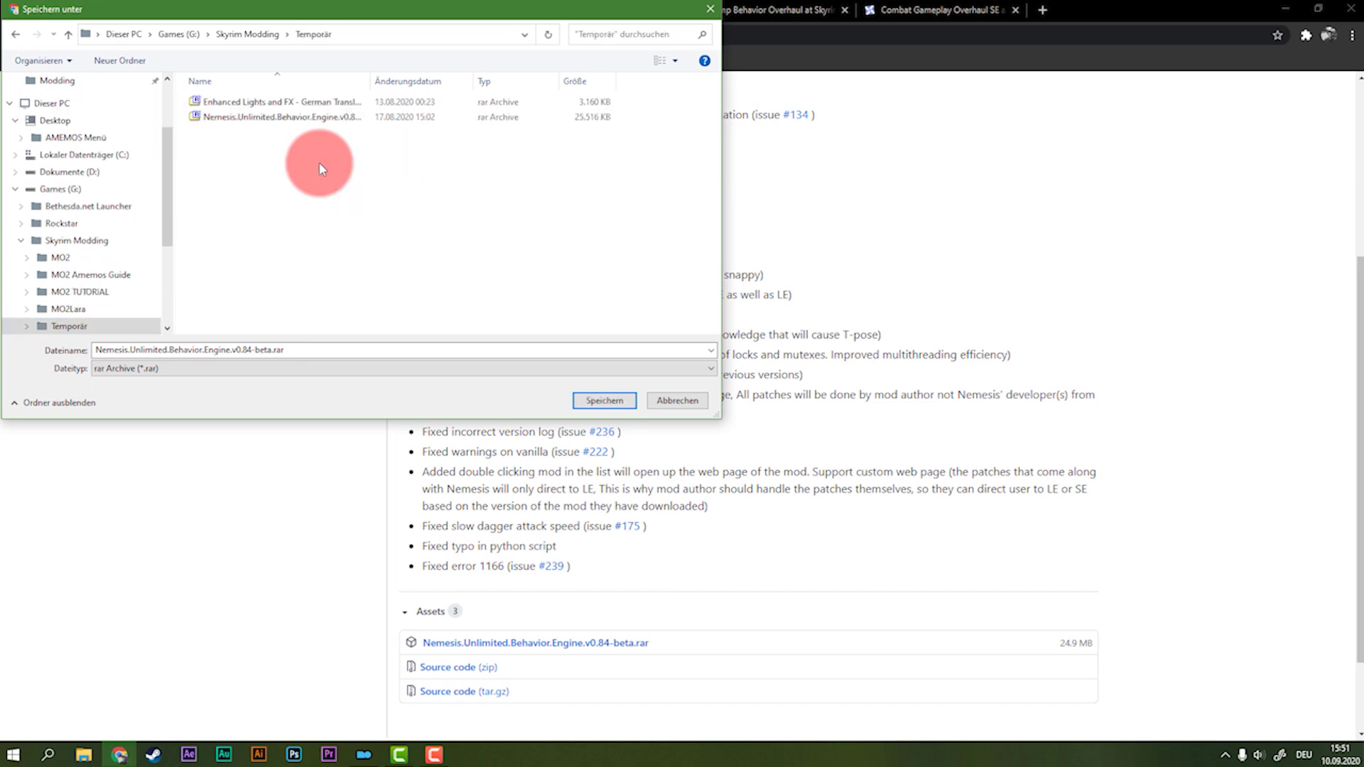
{"action": "left_click", "coordinate": [581, 399]}
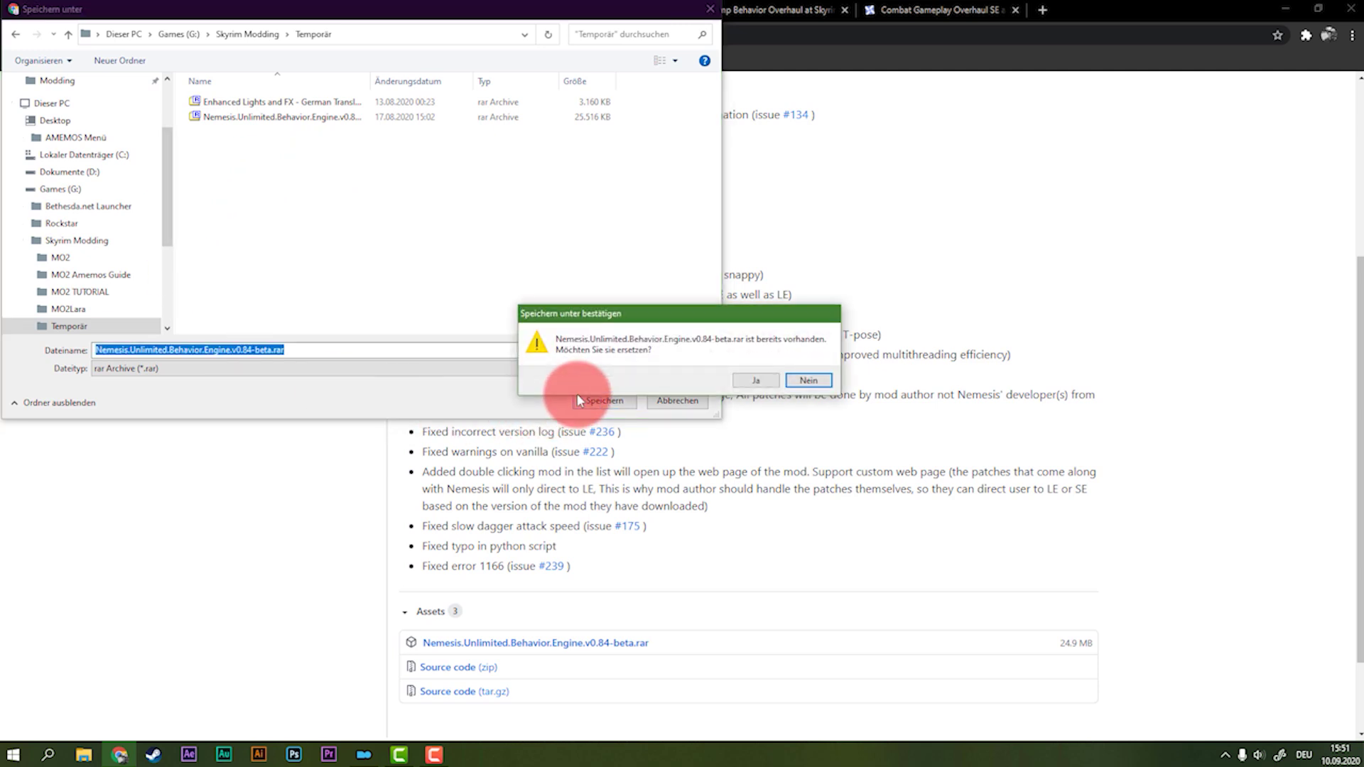
{"action": "left_click", "coordinate": [743, 380]}
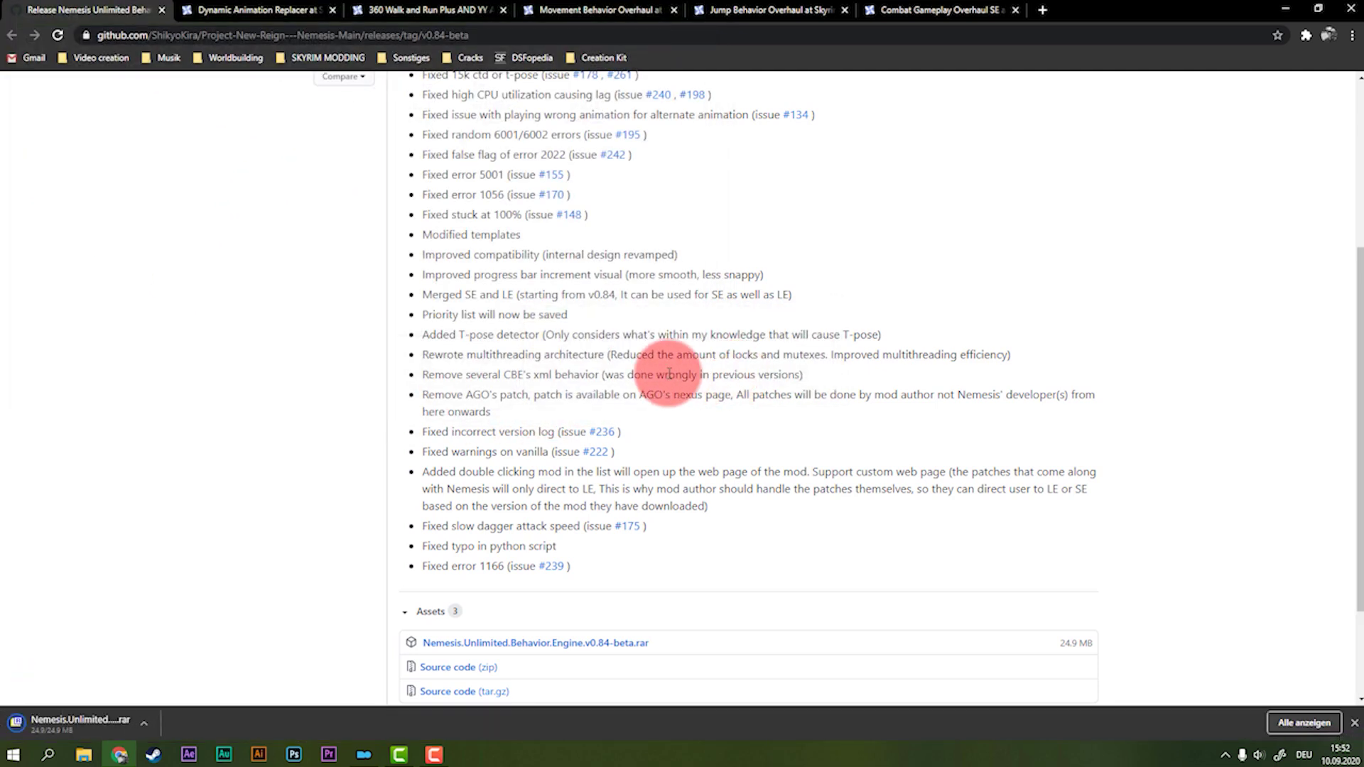
- Add the downloaded Nemesis archive from the browser to the Mod Organizer downloads list
{"action": "left_click_drag", "start_coordinate": [1137, 10], "coordinate": [530, 55]}
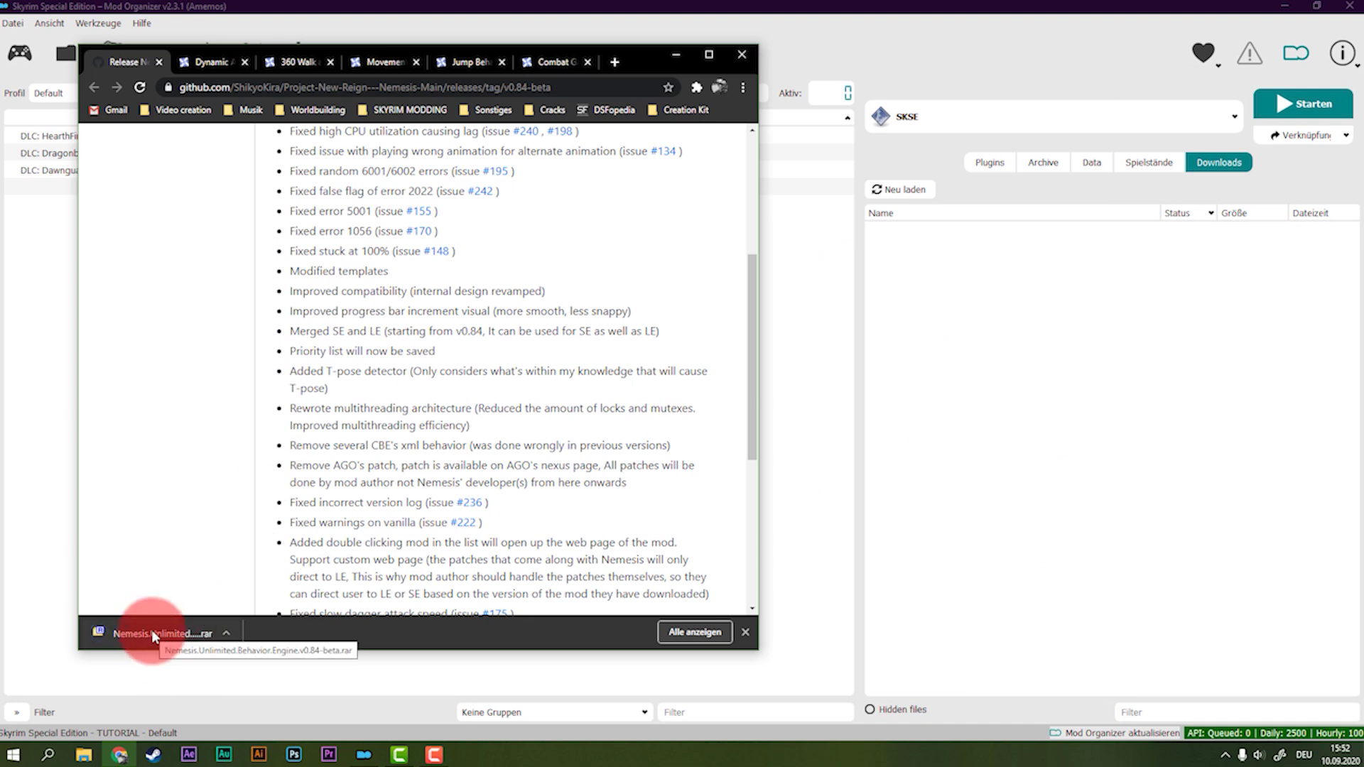
{"action": "left_click_drag", "start_coordinate": [152, 629], "coordinate": [1015, 400]}
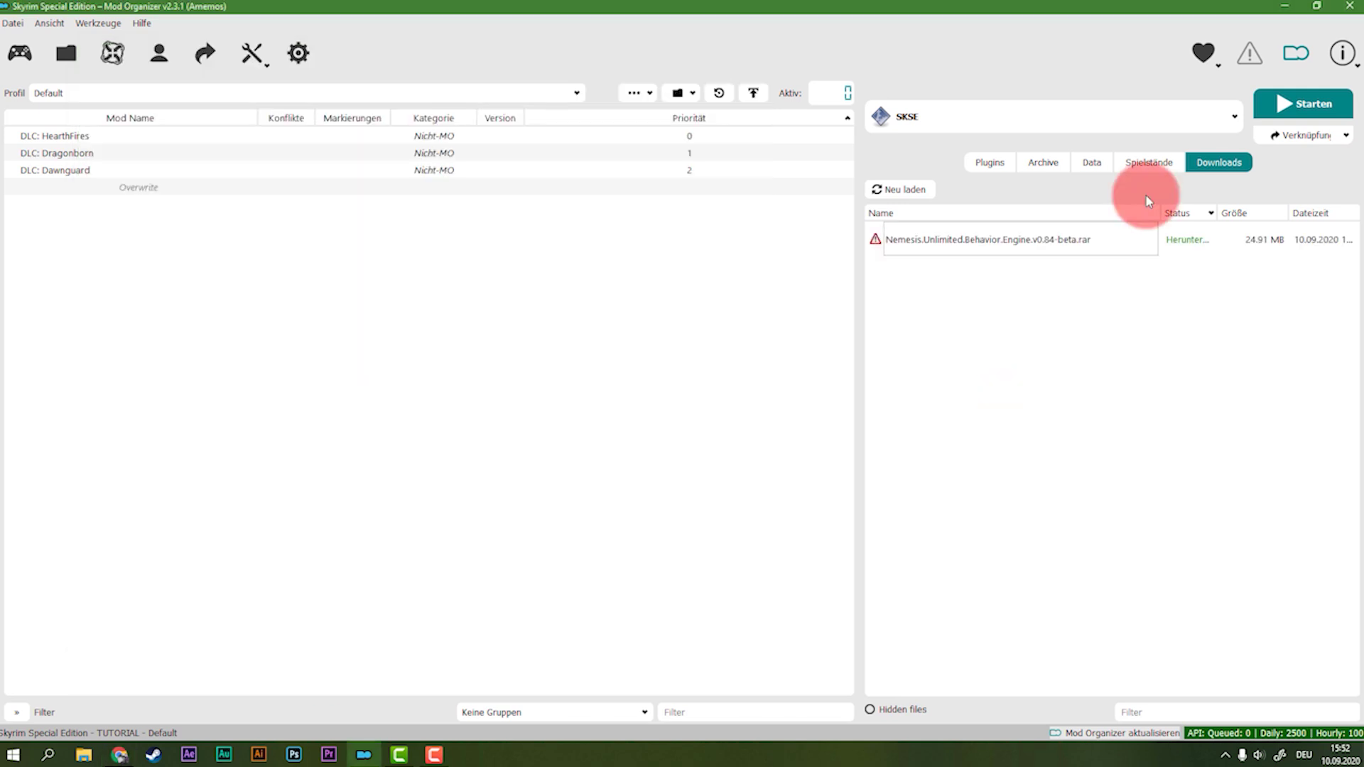
- Install the Nemesis archive as the mod Nemesis and activate it in the mod list
{"action": "double_click", "coordinate": [1113, 233]}
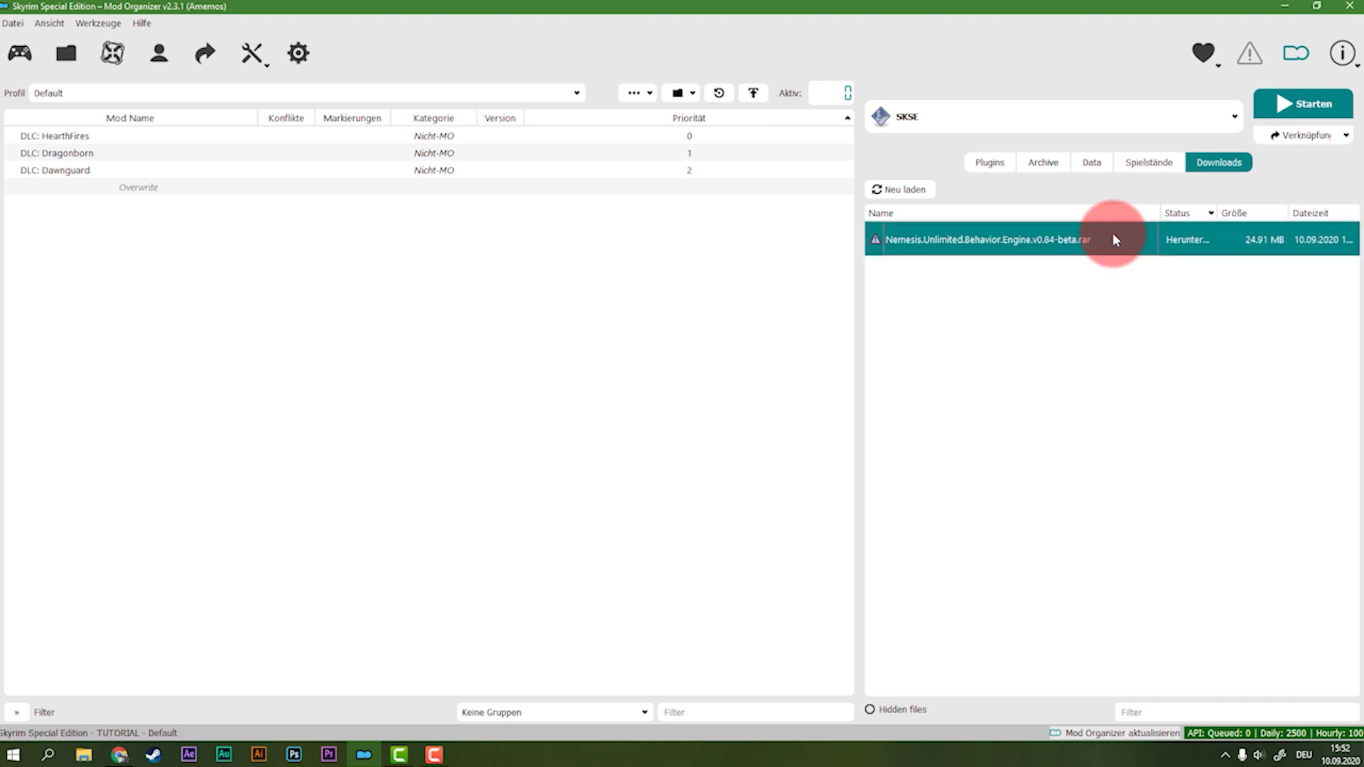
{"action": "left_click", "coordinate": [739, 391]}
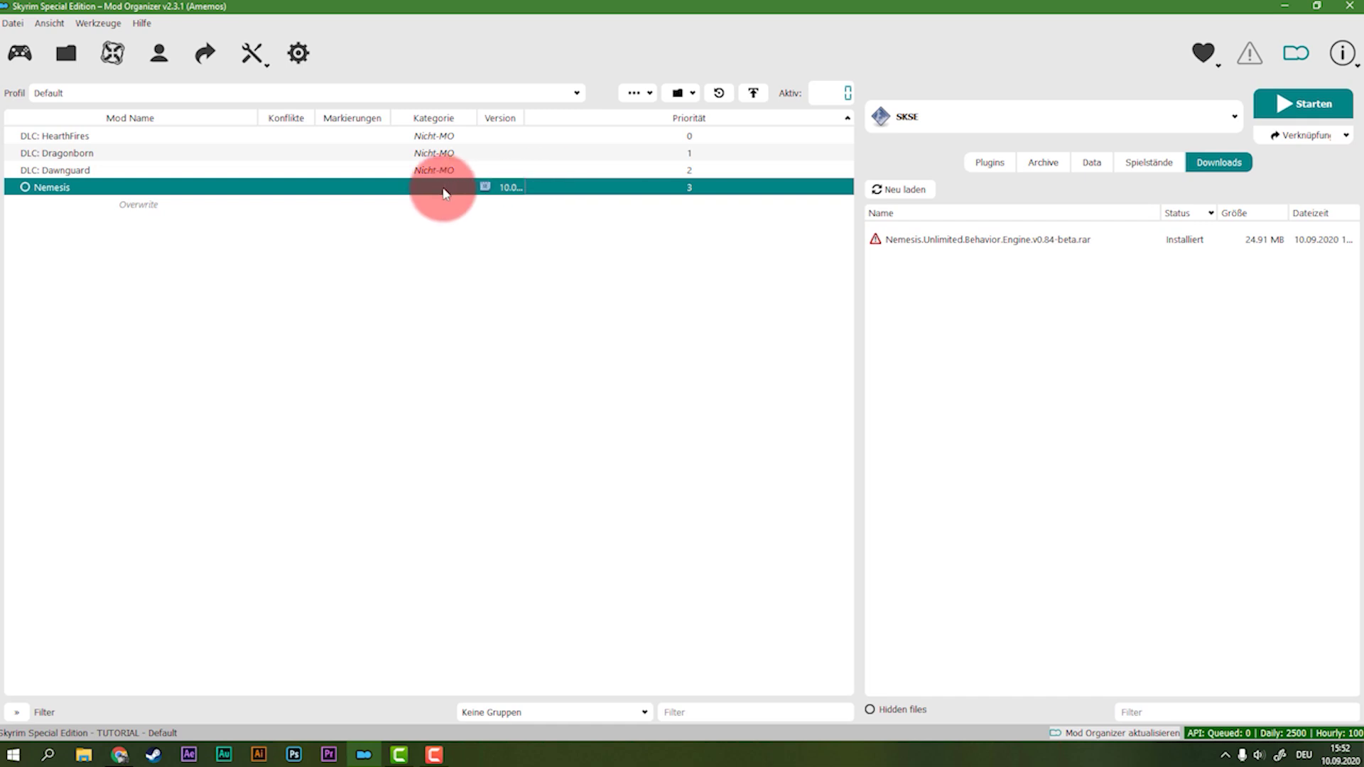
{"action": "left_click", "coordinate": [15, 187]}
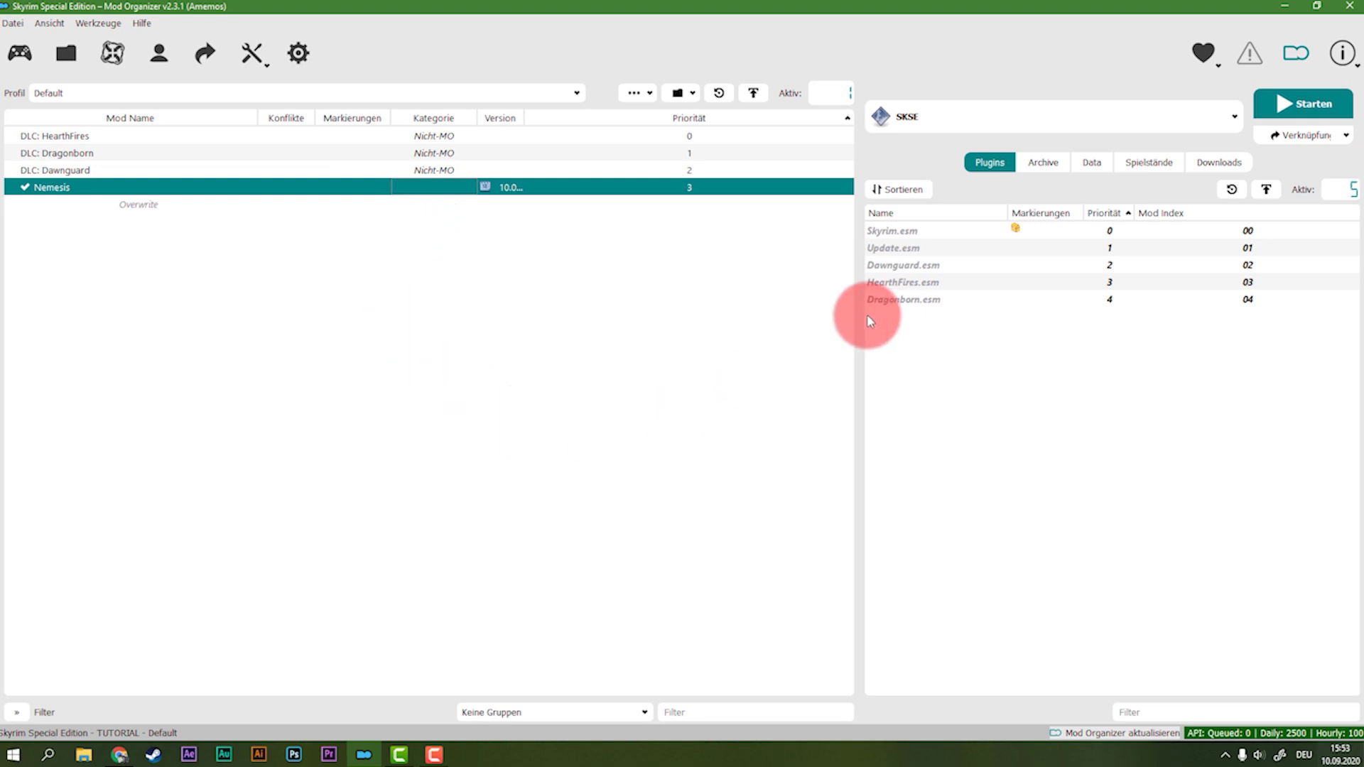
- Open the executable programs editor and start adding a new program from a file
{"action": "left_click", "coordinate": [917, 122]}
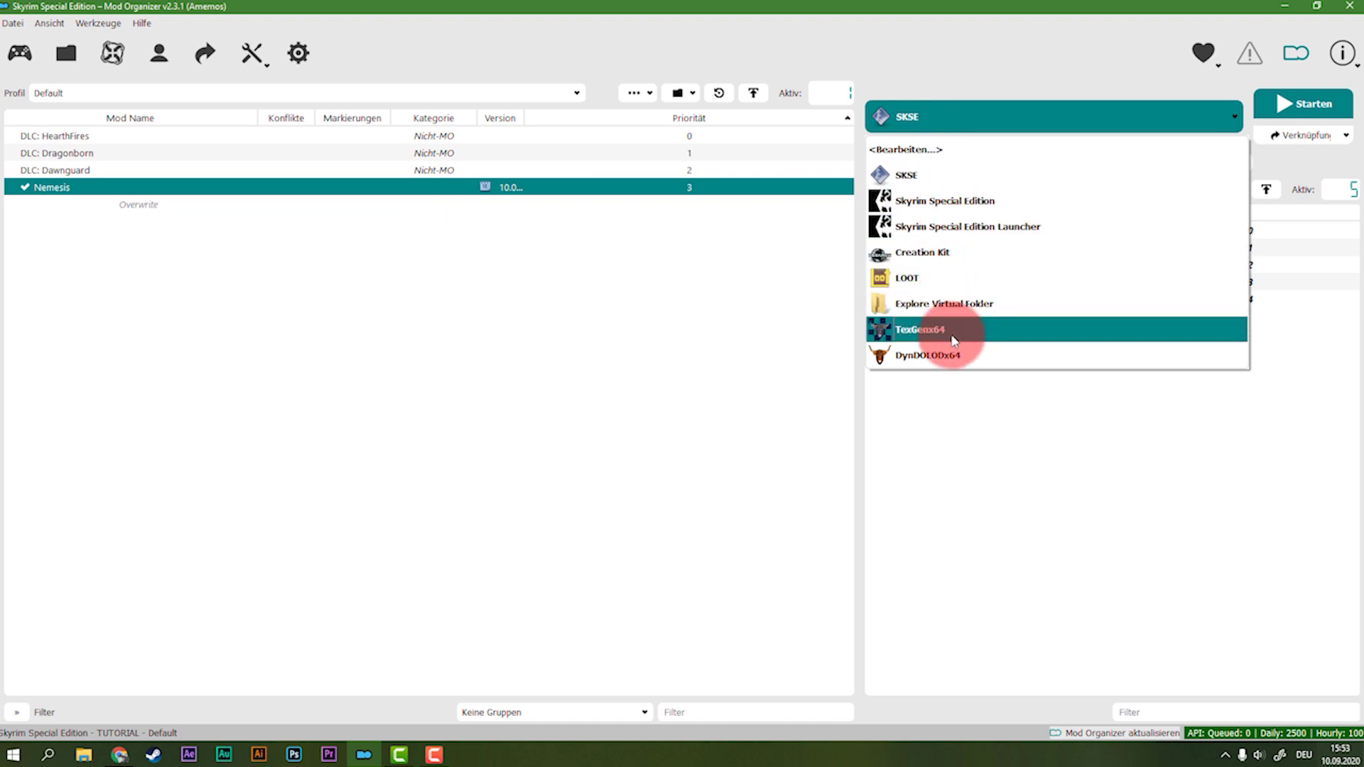
{"action": "left_click", "coordinate": [997, 151]}
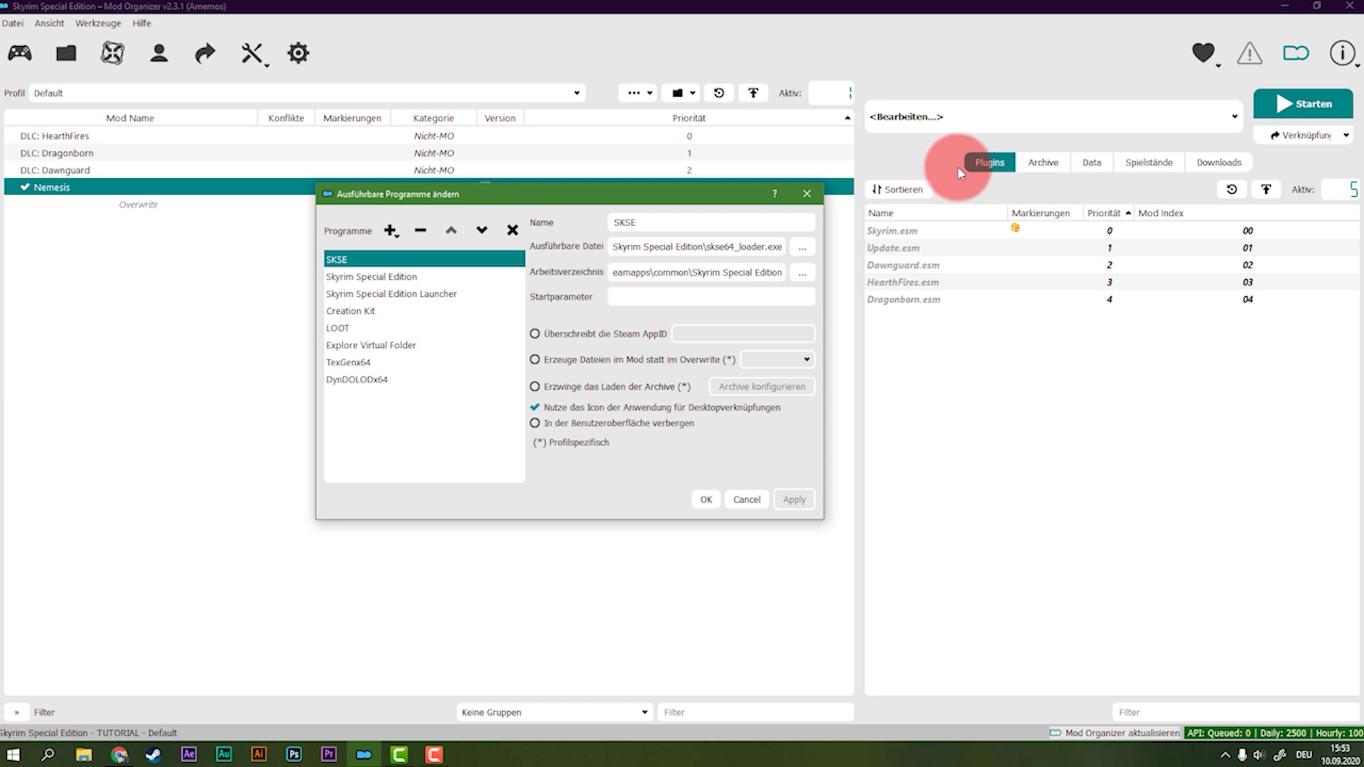
{"action": "left_click", "coordinate": [392, 232]}
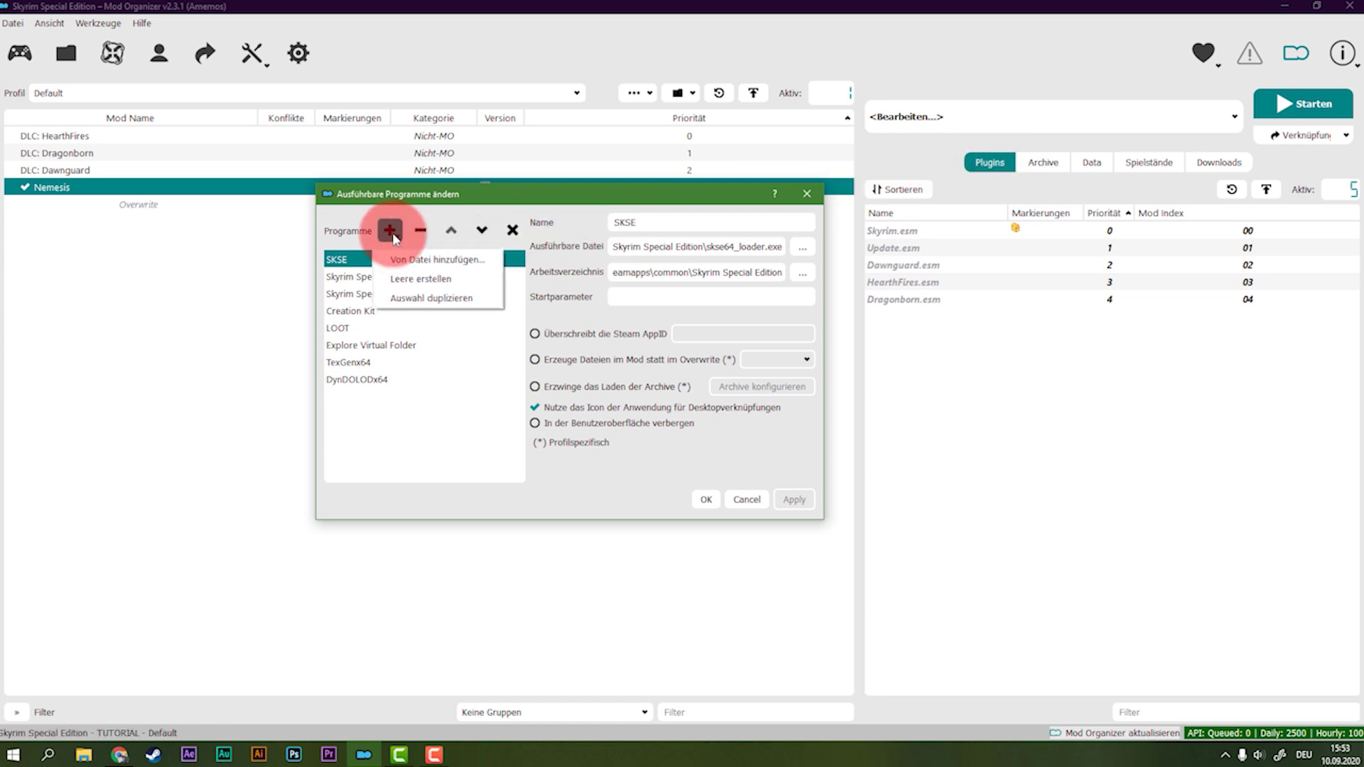
{"action": "left_click", "coordinate": [424, 260]}
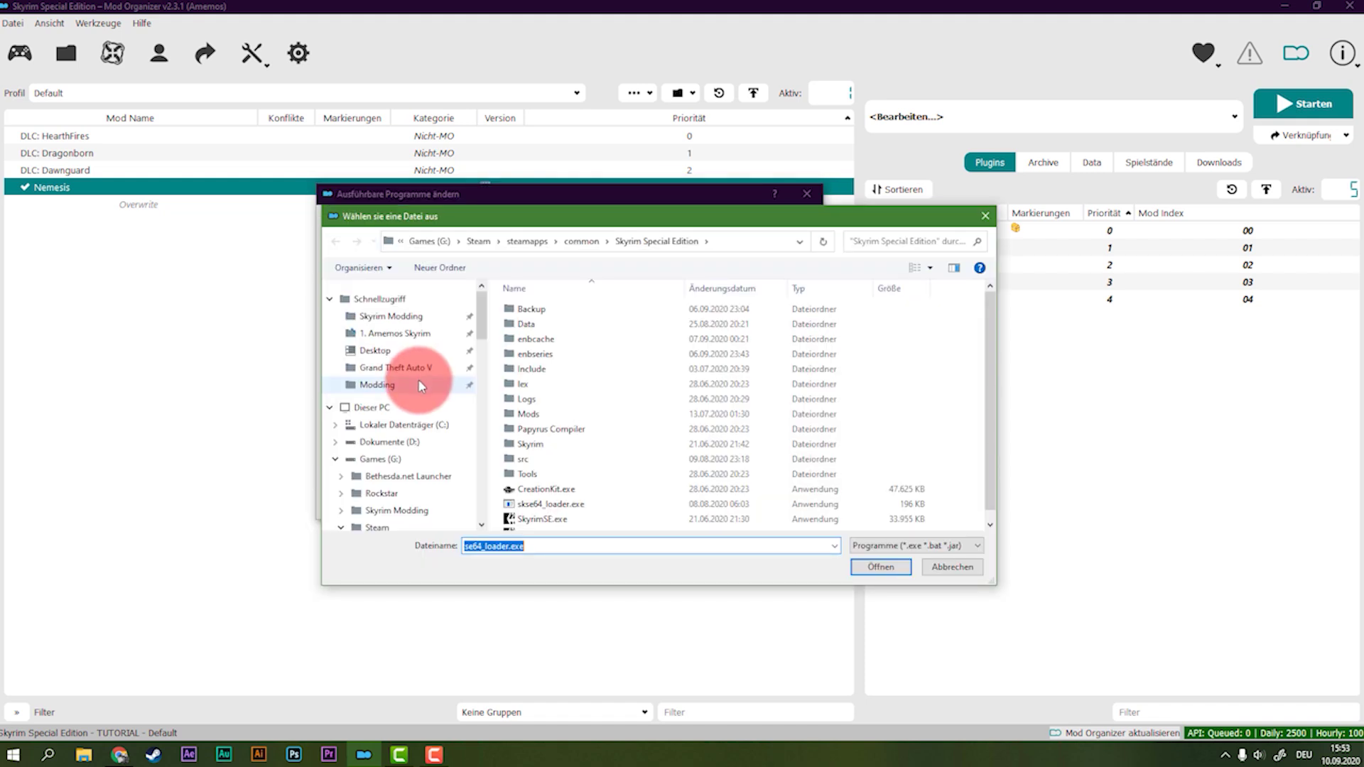
- Choose Nemesis Unlimited Behavior Engine.exe from Skyrim Modding\MO2 TUTORIAL\mods\Nemesis\Nemesis_Engine as the new executable
{"action": "left_click", "coordinate": [421, 386]}
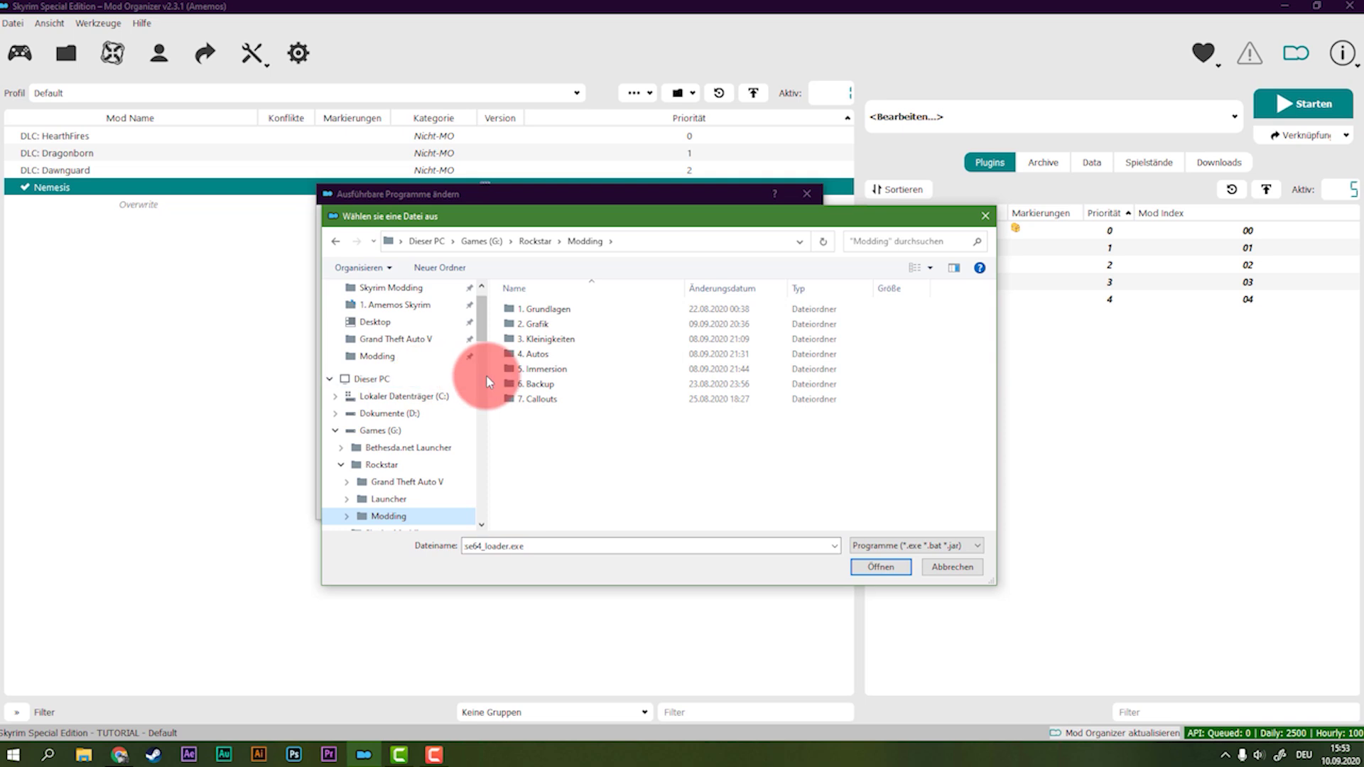
{"action": "scroll", "coordinate": [457, 366], "scroll_direction": "up", "scroll_amount": 1}
{"action": "left_click", "coordinate": [409, 334]}
{"action": "left_click", "coordinate": [419, 241]}
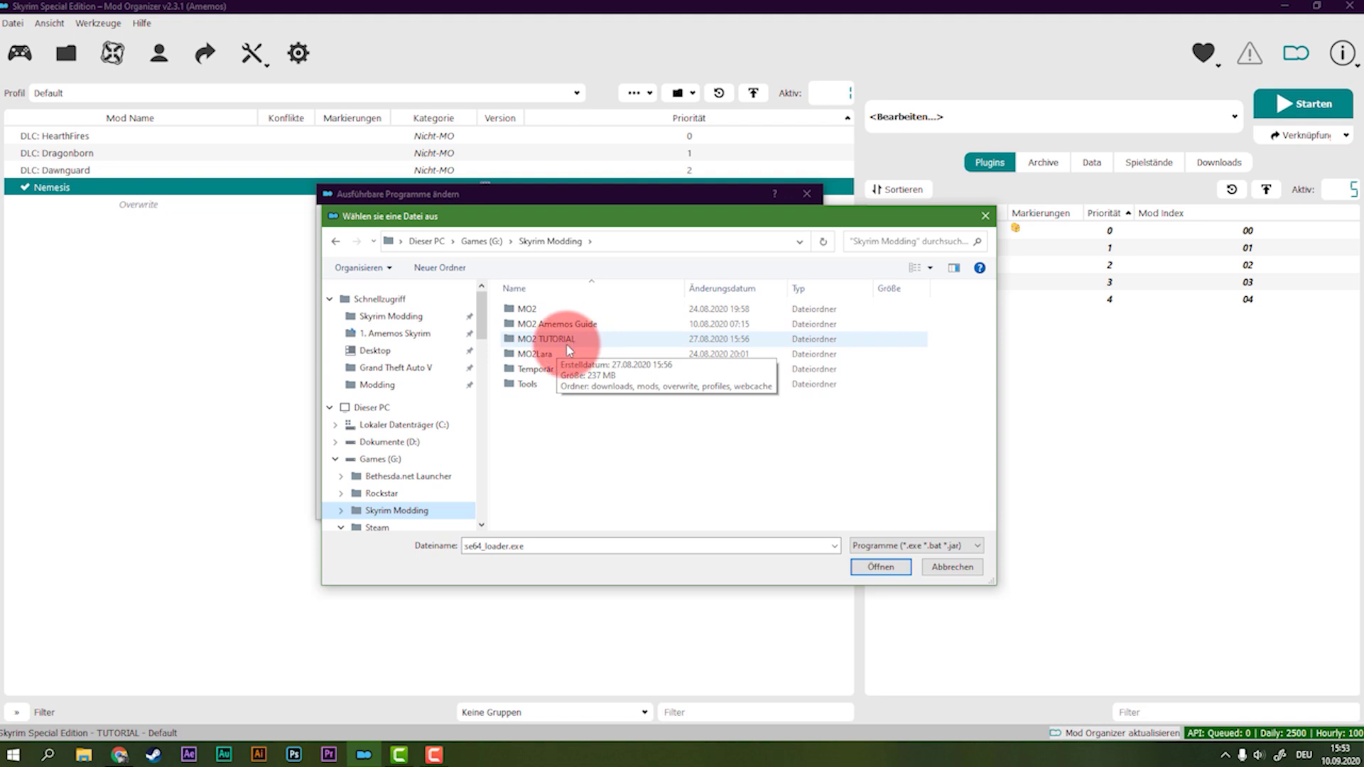
{"action": "double_click", "coordinate": [579, 347]}
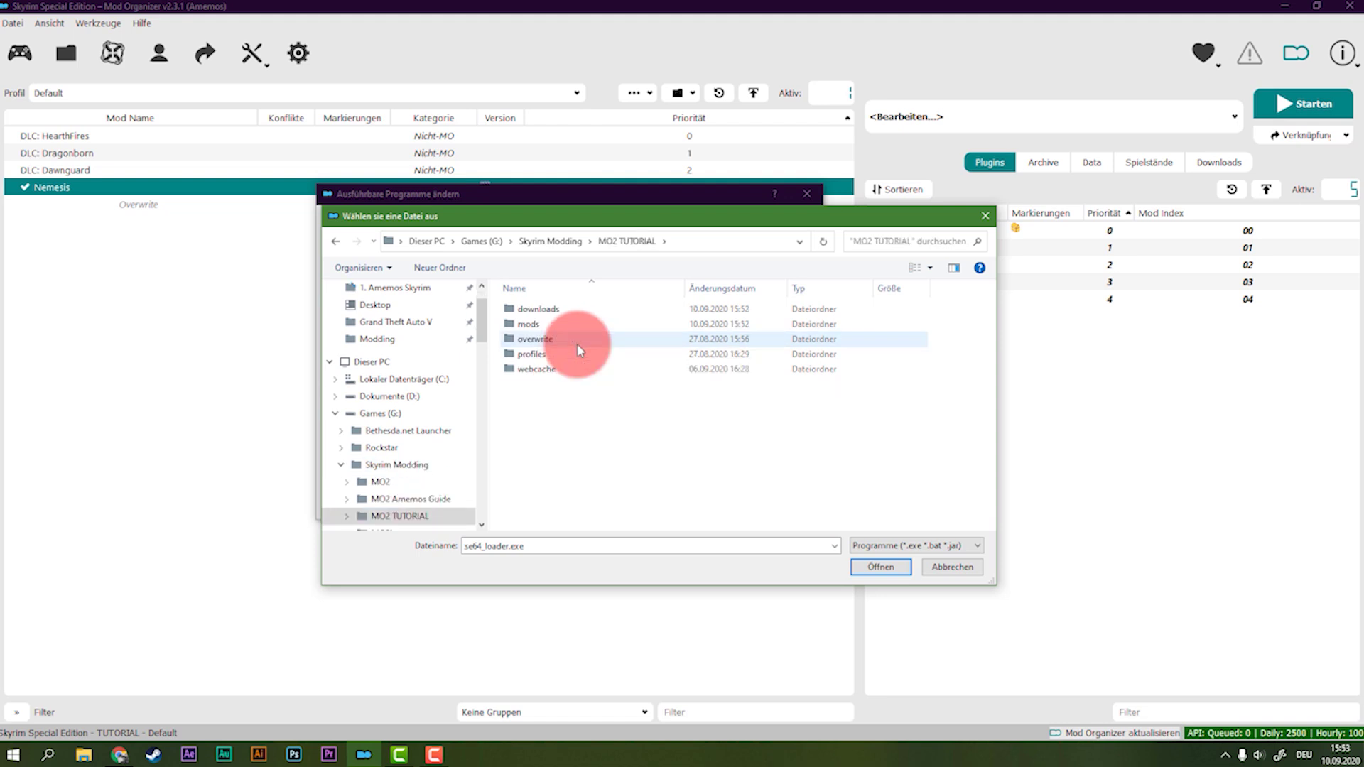
{"action": "double_click", "coordinate": [584, 327]}
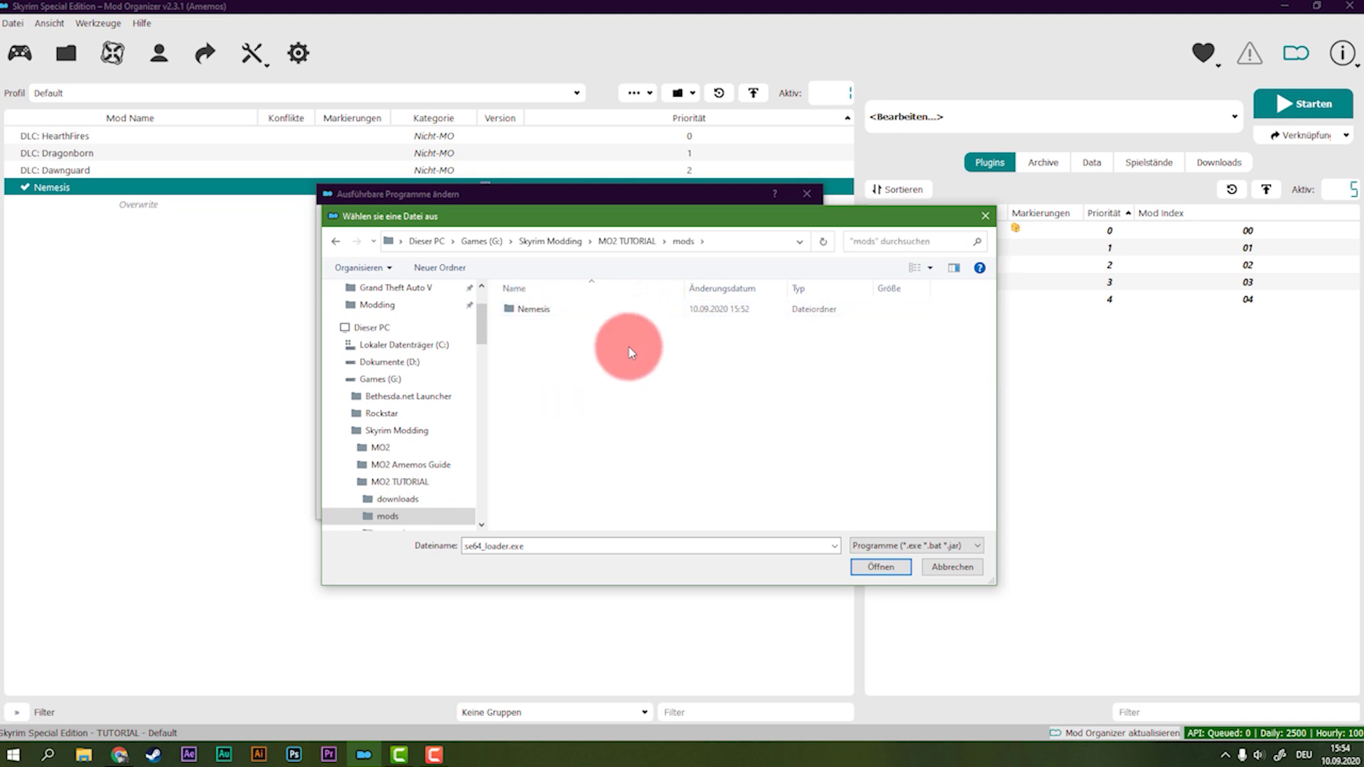
{"action": "double_click", "coordinate": [541, 319]}
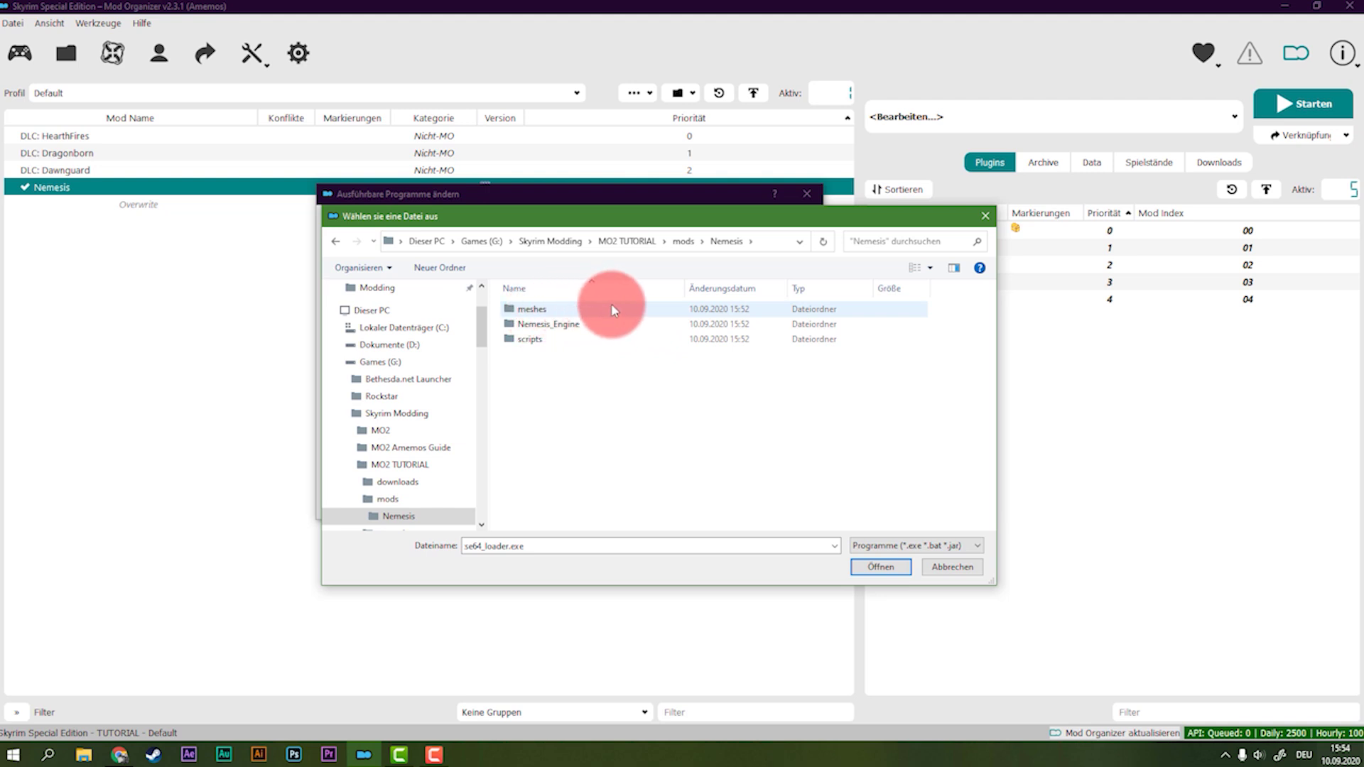
{"action": "double_click", "coordinate": [558, 327]}
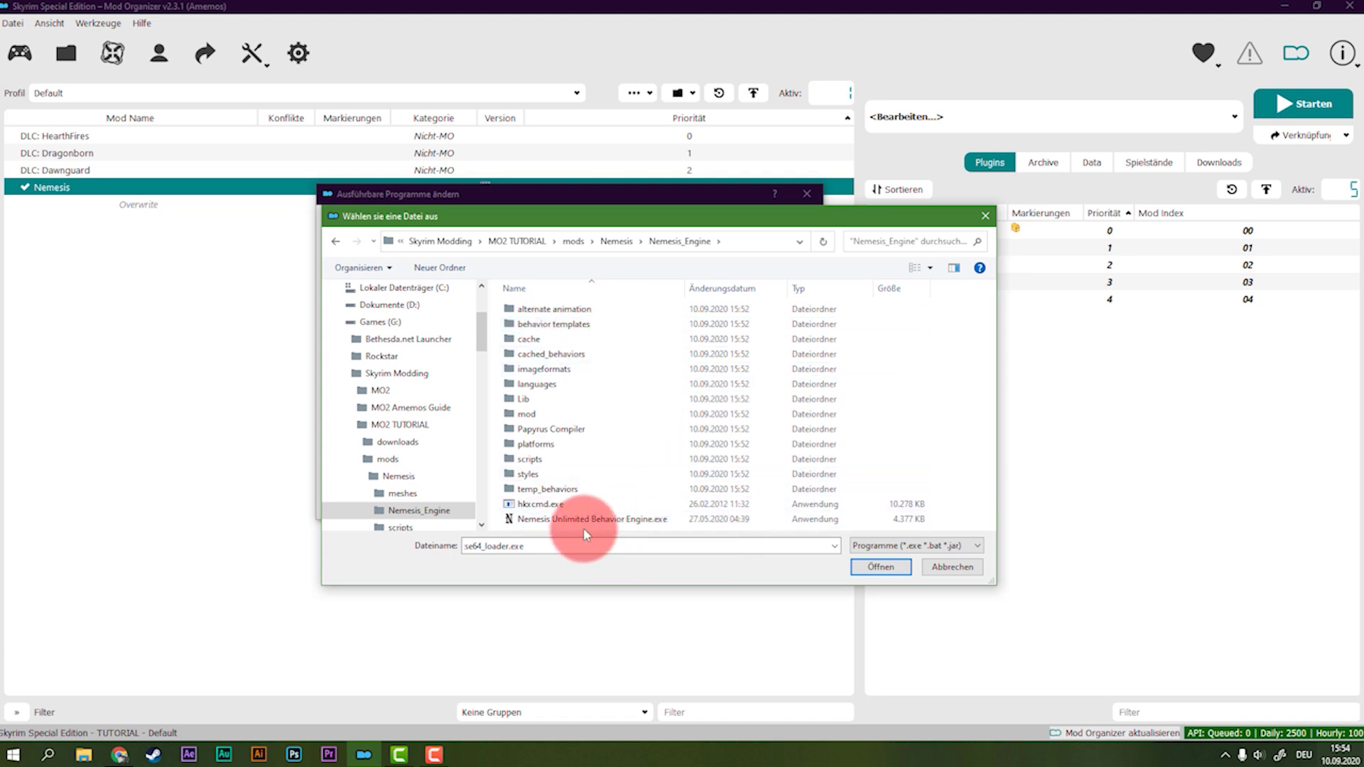
{"action": "left_click", "coordinate": [611, 523]}
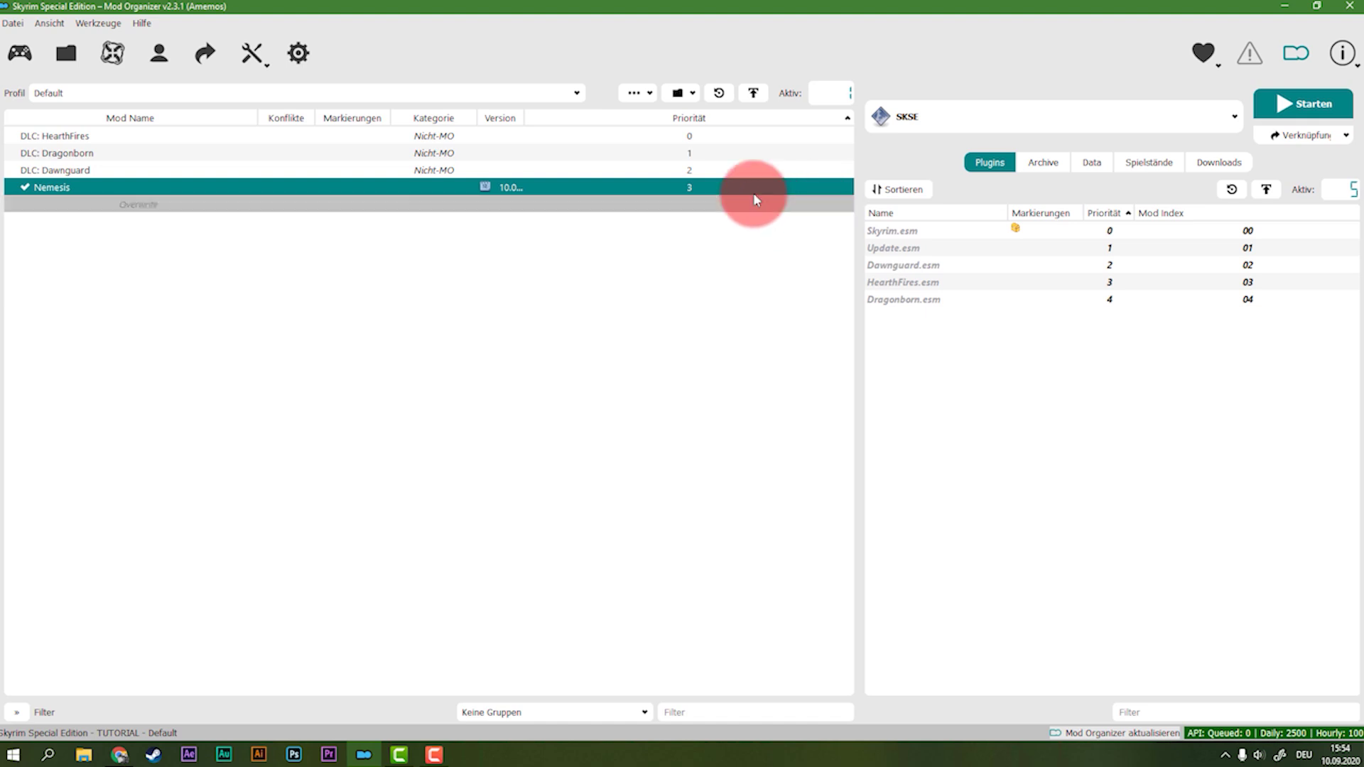
- Open the current instance's mods folder in the file explorer from Mod Organizer
{"action": "left_click", "coordinate": [680, 95]}
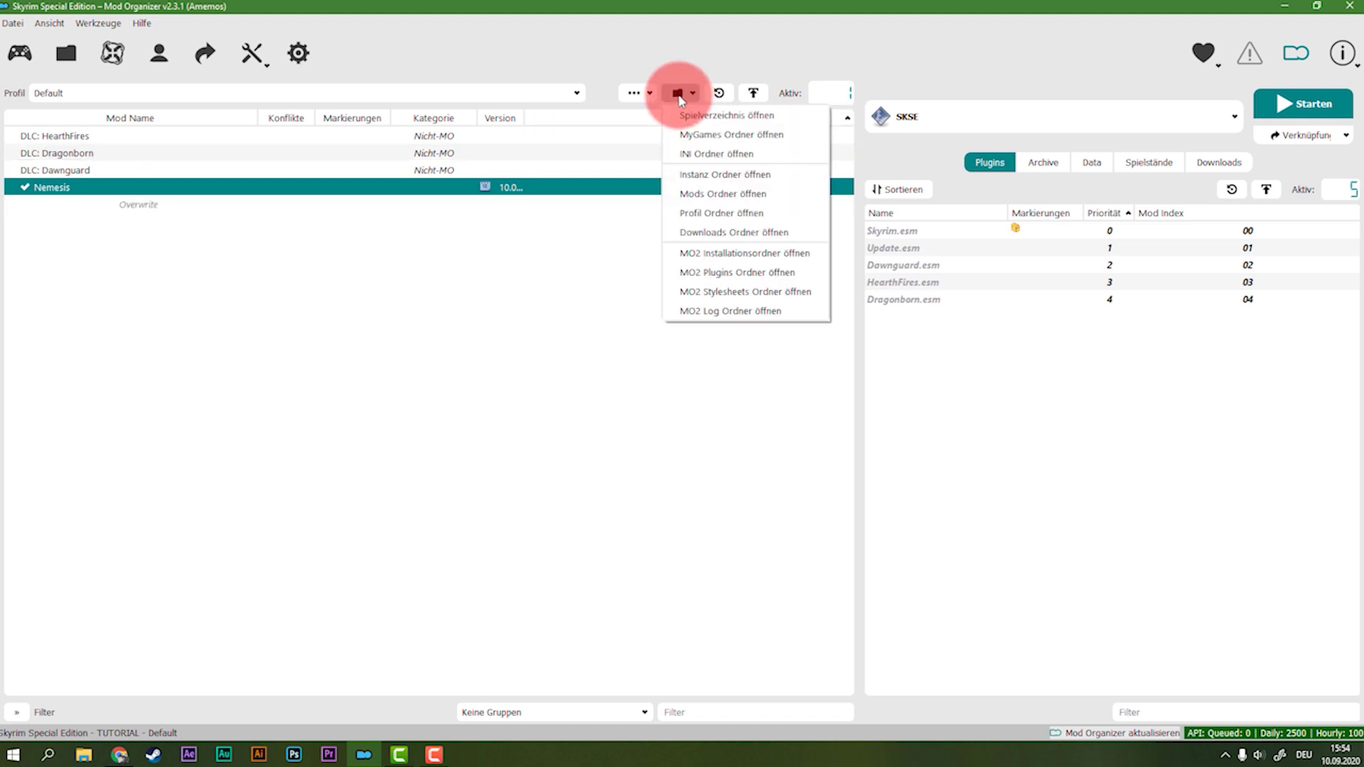
{"action": "left_click", "coordinate": [741, 203]}
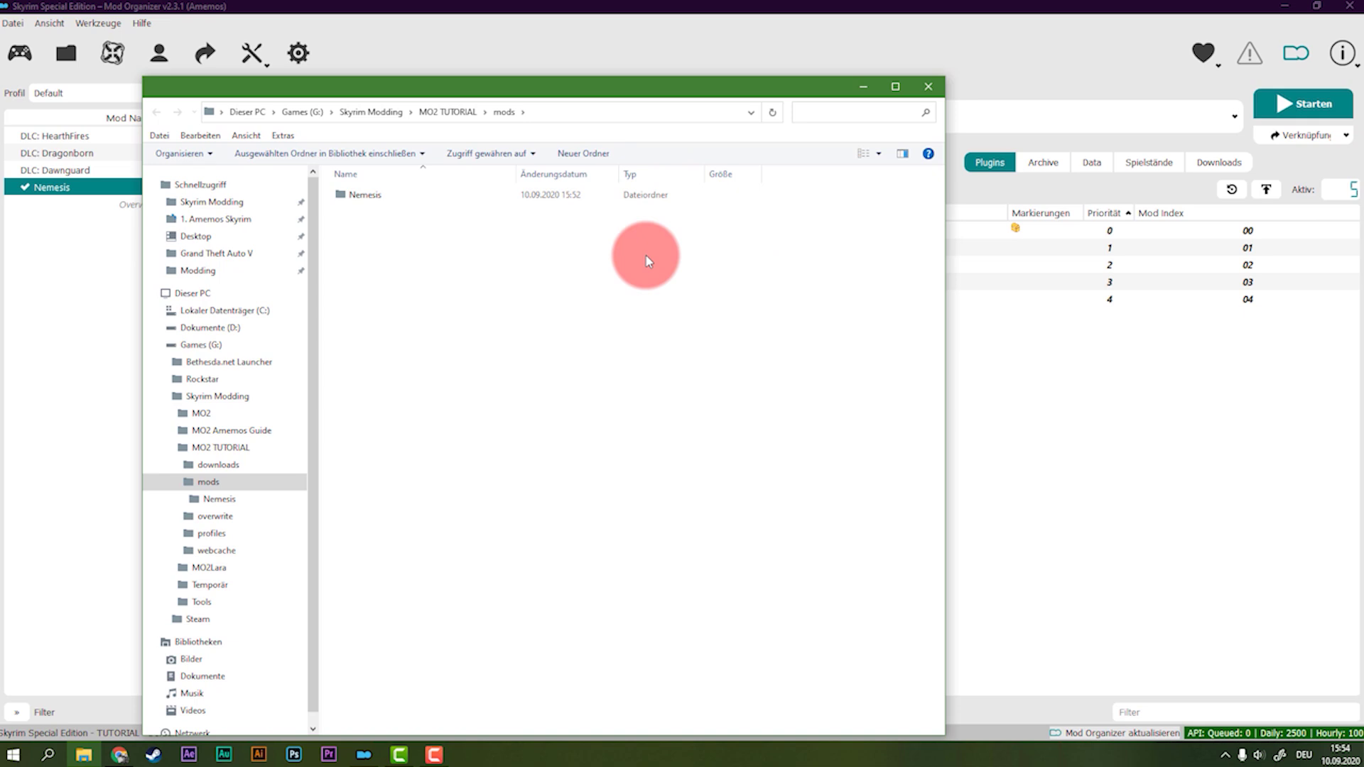
- Copy the mods folder path G:\Skyrim Modding\MO2 TUTORIAL\mods and close the file explorer window
{"action": "left_click", "coordinate": [679, 114]}
{"action": "key", "text": "ctrl+c"}
{"action": "right_click", "coordinate": [434, 121]}
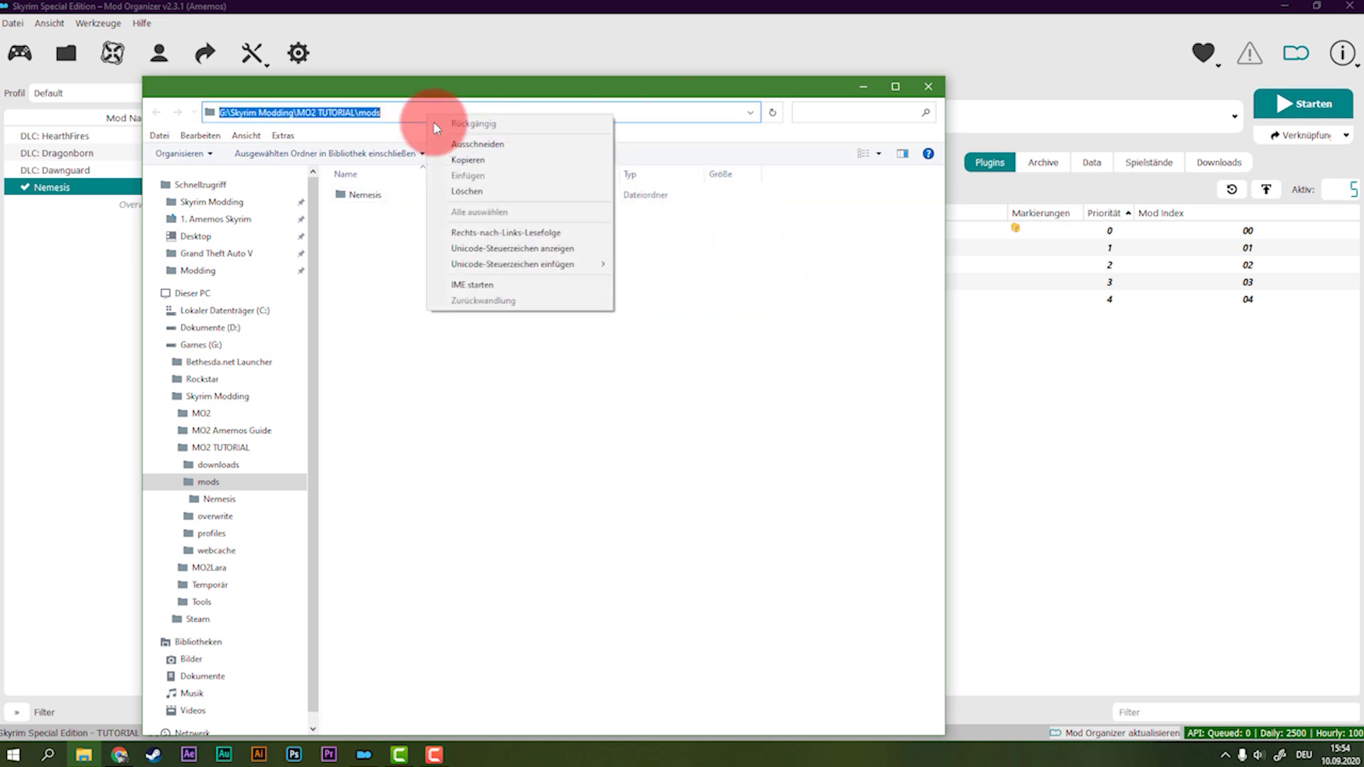
{"action": "left_click", "coordinate": [469, 159]}
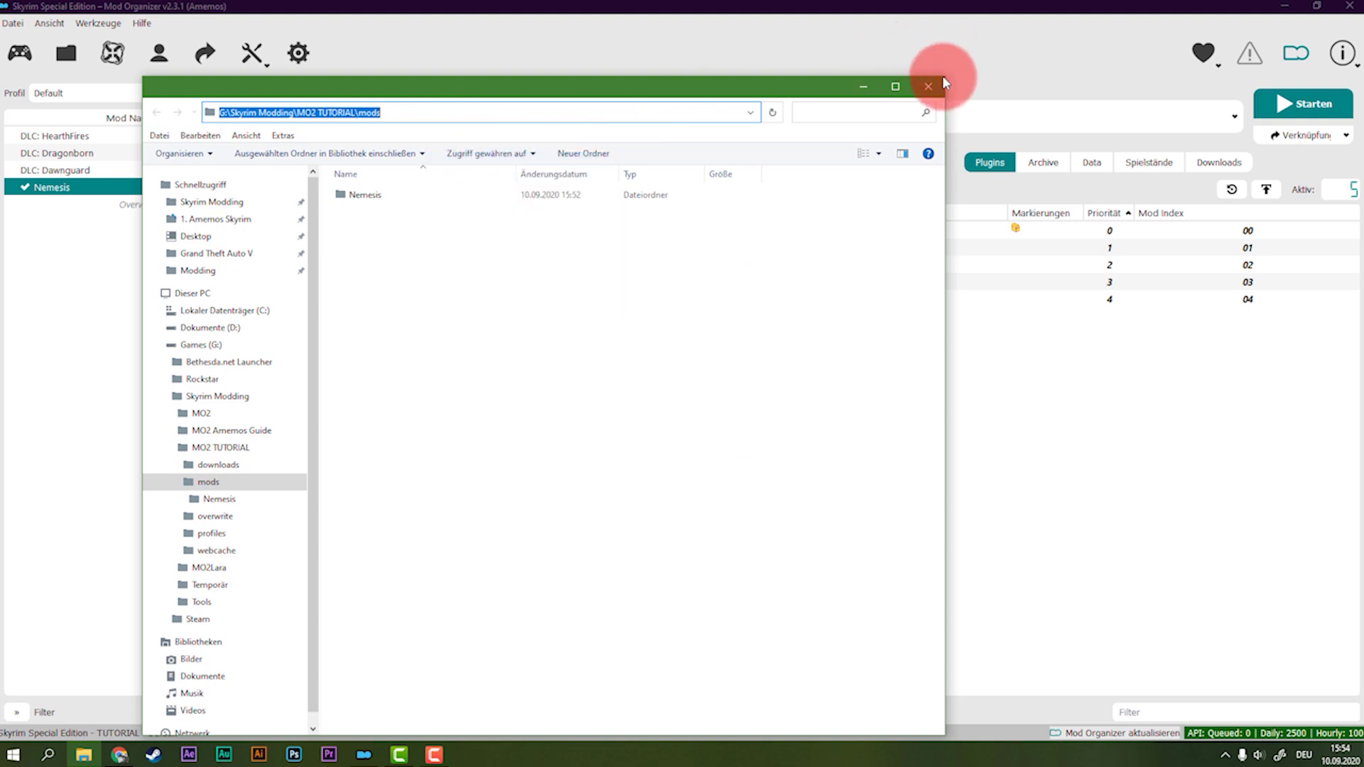
{"action": "left_click", "coordinate": [941, 80]}
- Reopen the executable programs editor and start adding a program from a file
{"action": "left_click", "coordinate": [910, 106]}
{"action": "left_click", "coordinate": [914, 139]}
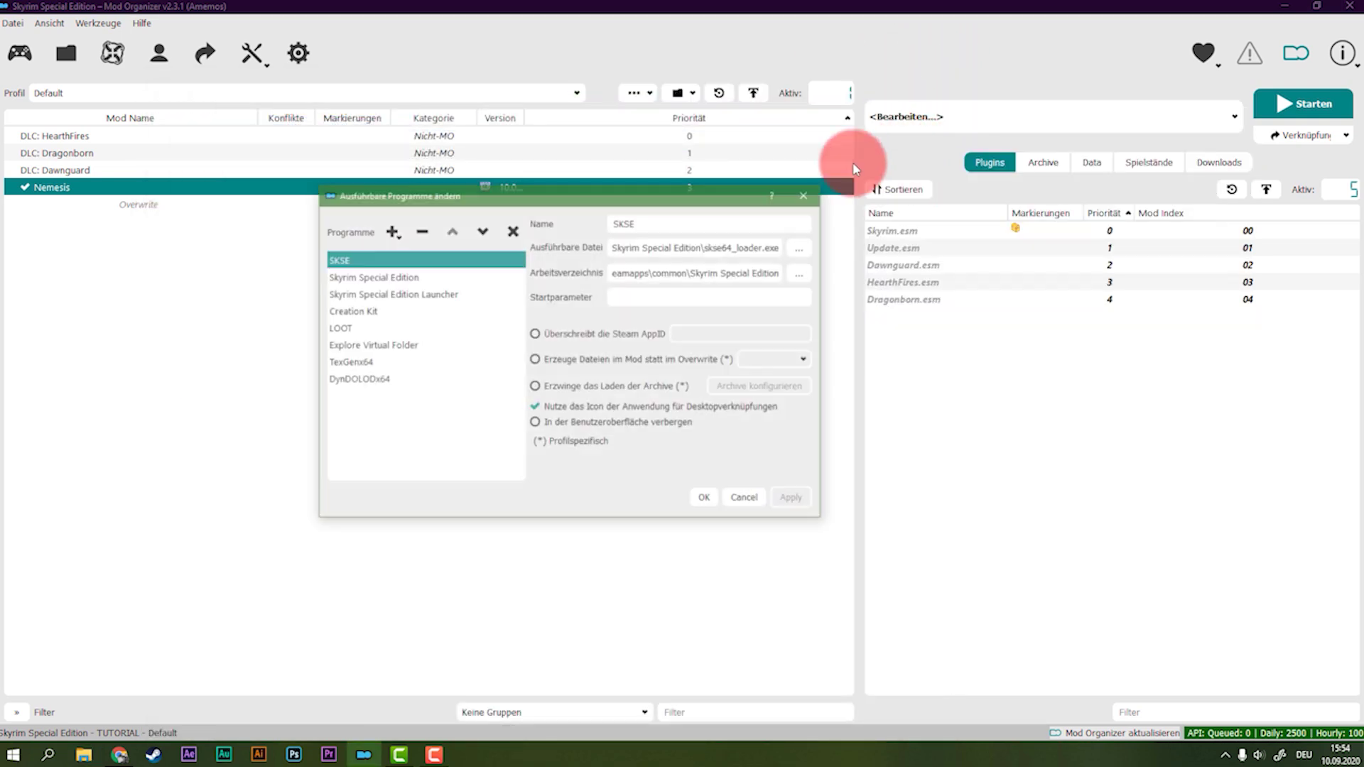
{"action": "left_click", "coordinate": [391, 232]}
{"action": "left_click", "coordinate": [419, 253]}
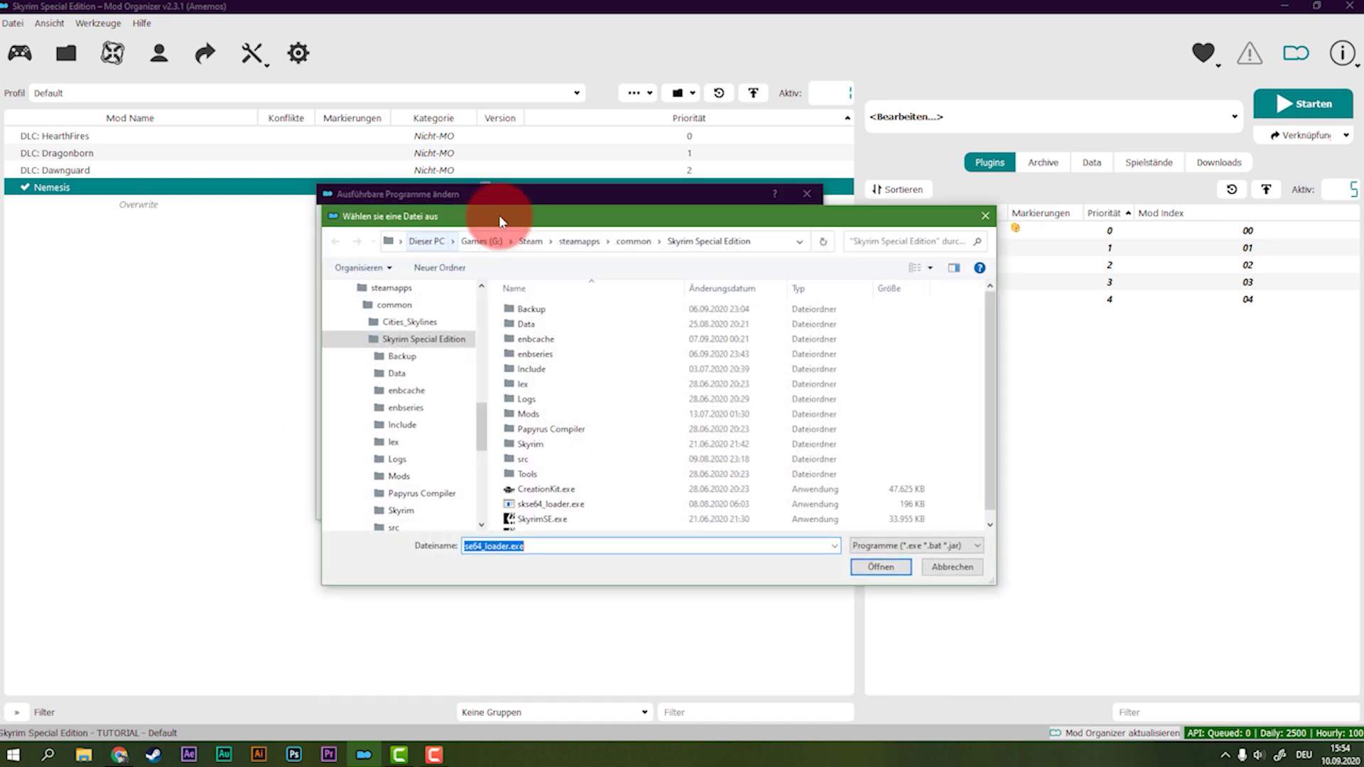
- Go to the copied path G:\Skyrim Modding\MO2 TUTORIAL\mods and choose Nemesis Unlimited Behavior Engine.exe inside the Nemesis folder
{"action": "left_click", "coordinate": [728, 243]}
{"action": "key", "text": "ctrl+v"}
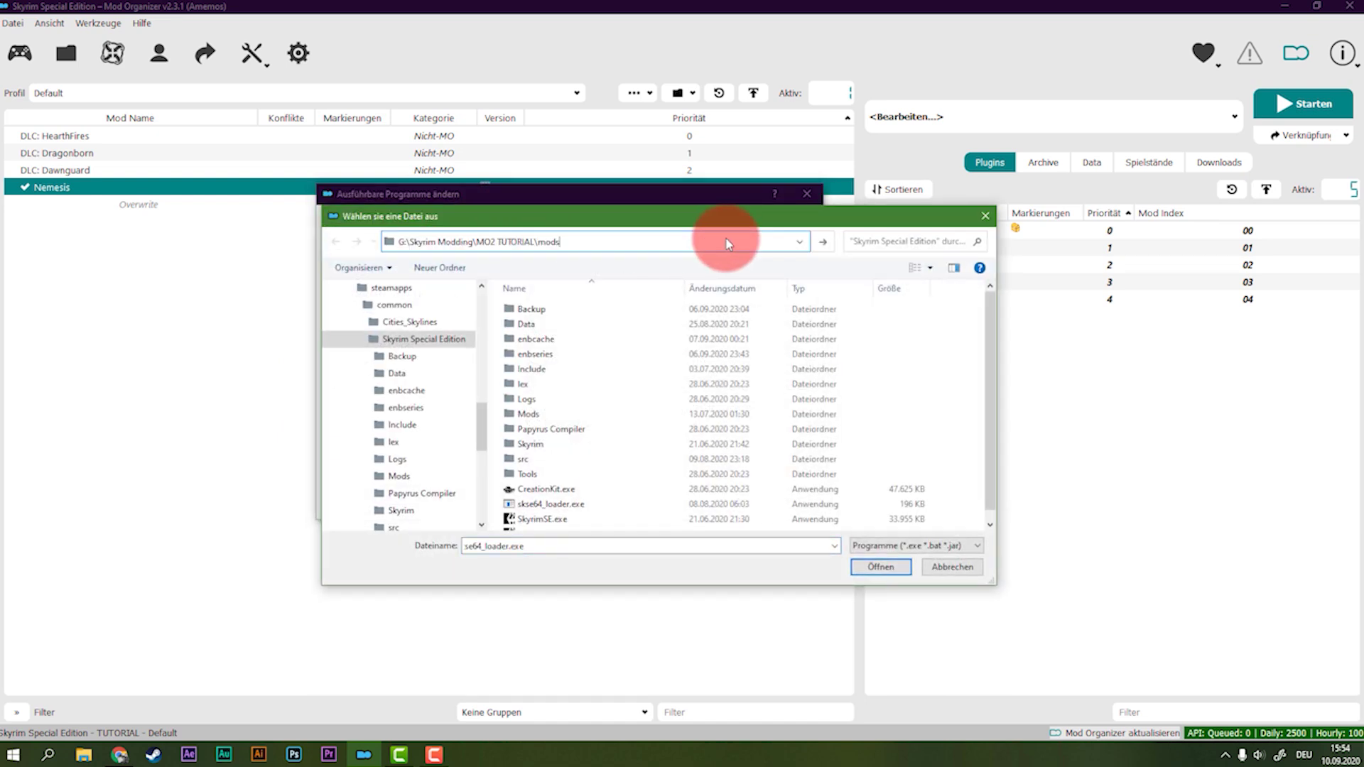
{"action": "key", "text": "Return"}
{"action": "left_click", "coordinate": [588, 307]}
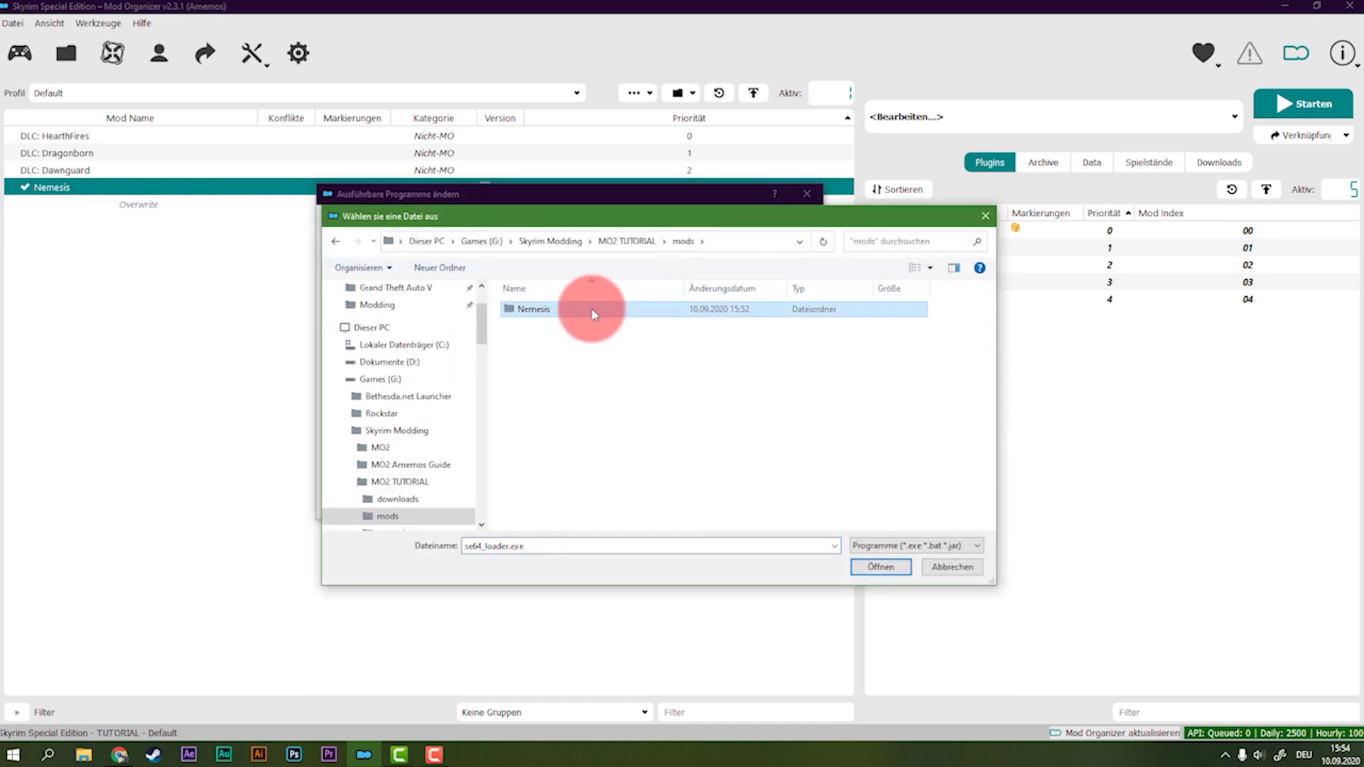
{"action": "double_click", "coordinate": [588, 307]}
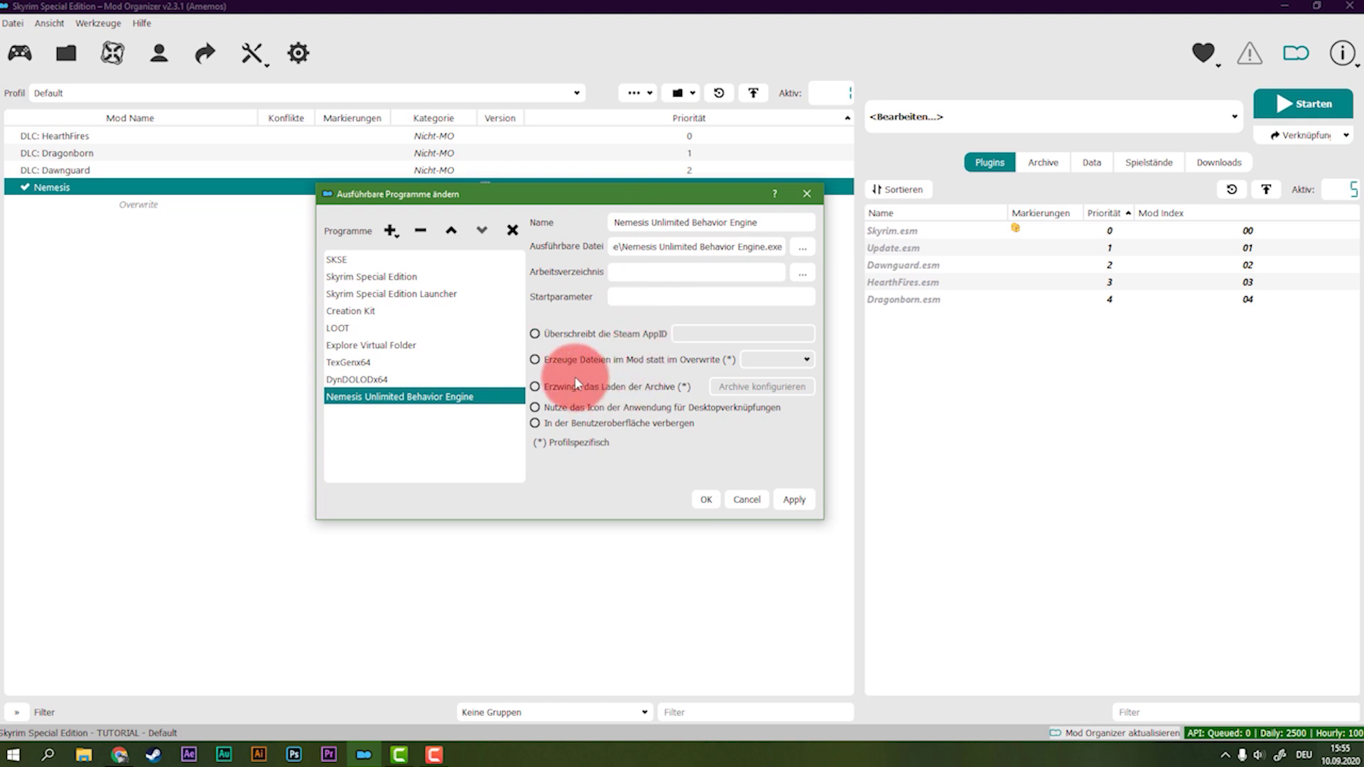
- Have Nemesis Unlimited Behavior Engine create its files in the Nemesis mod instead of Overwrite, and save the executable settings
{"action": "left_click", "coordinate": [642, 367]}
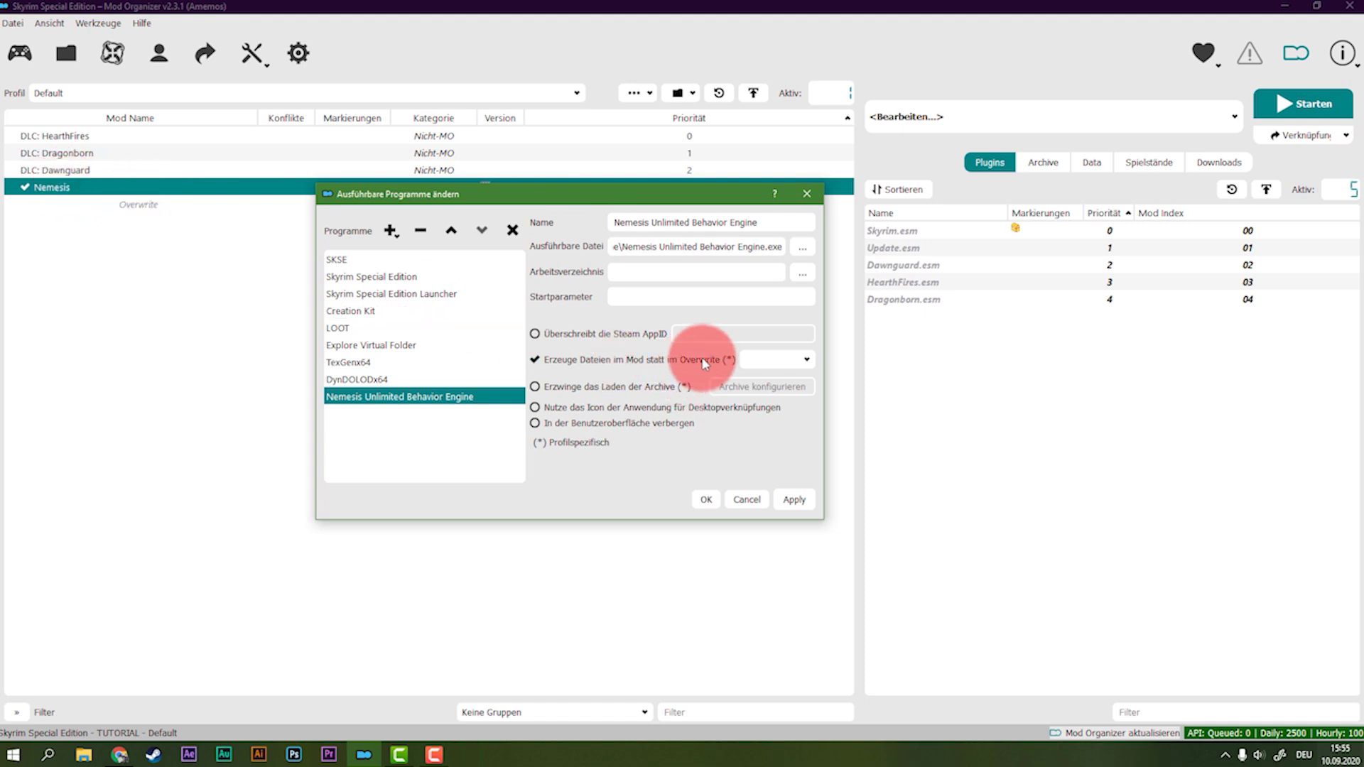
{"action": "left_click", "coordinate": [760, 359]}
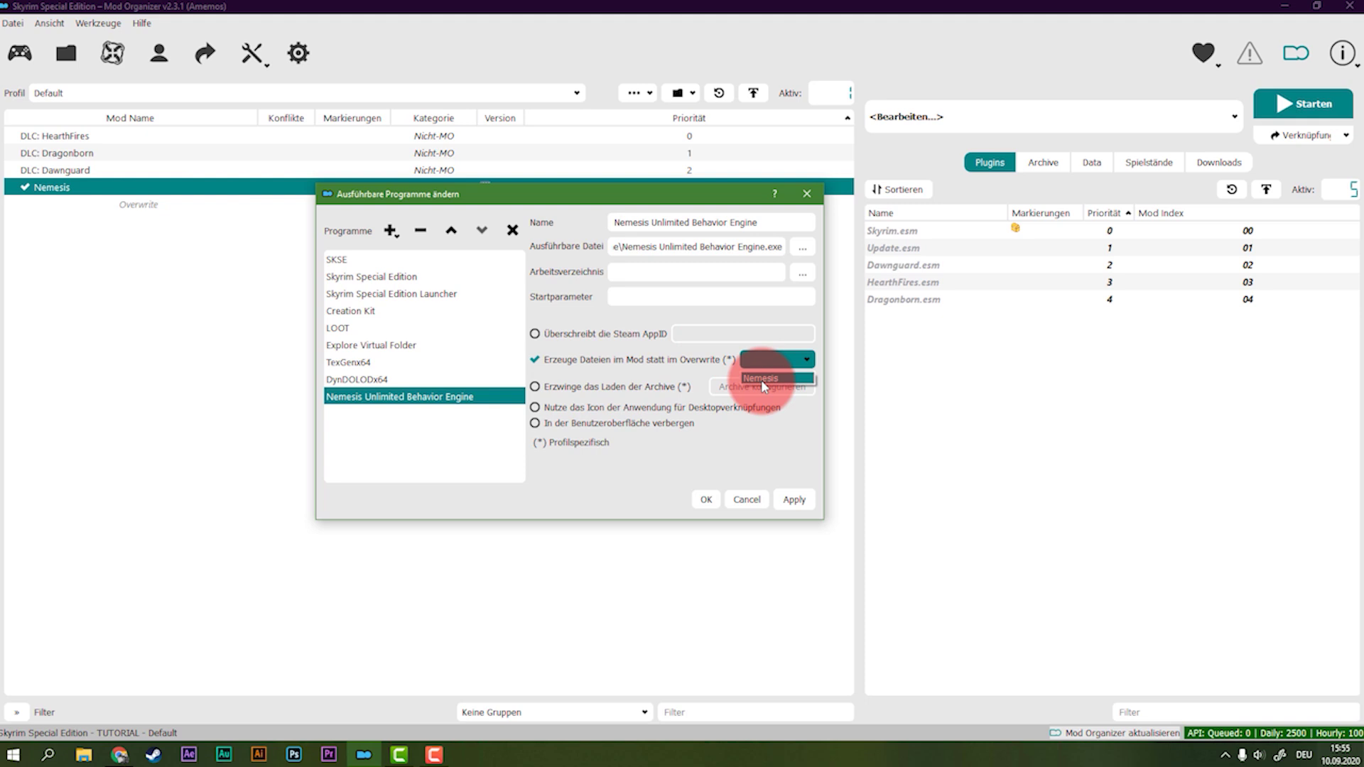
{"action": "left_click", "coordinate": [761, 380]}
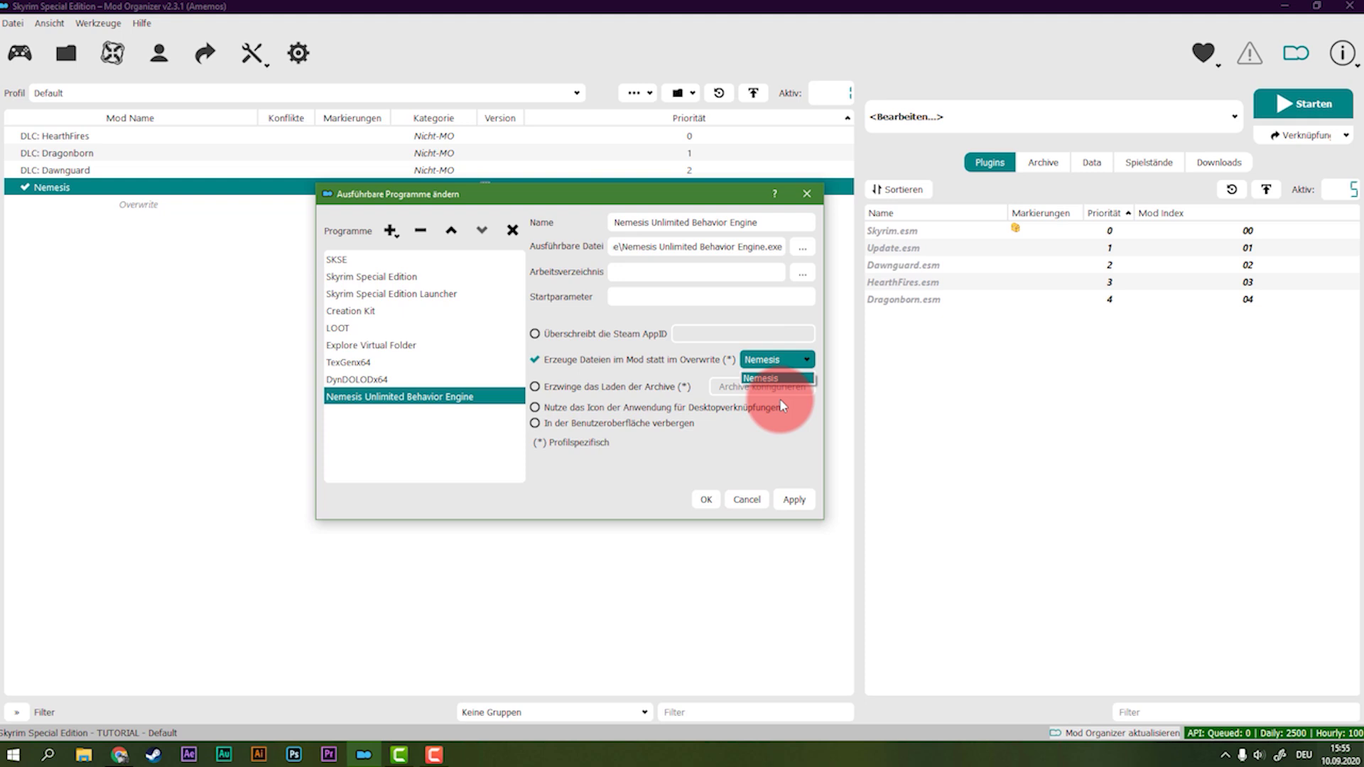
{"action": "left_click", "coordinate": [774, 366]}
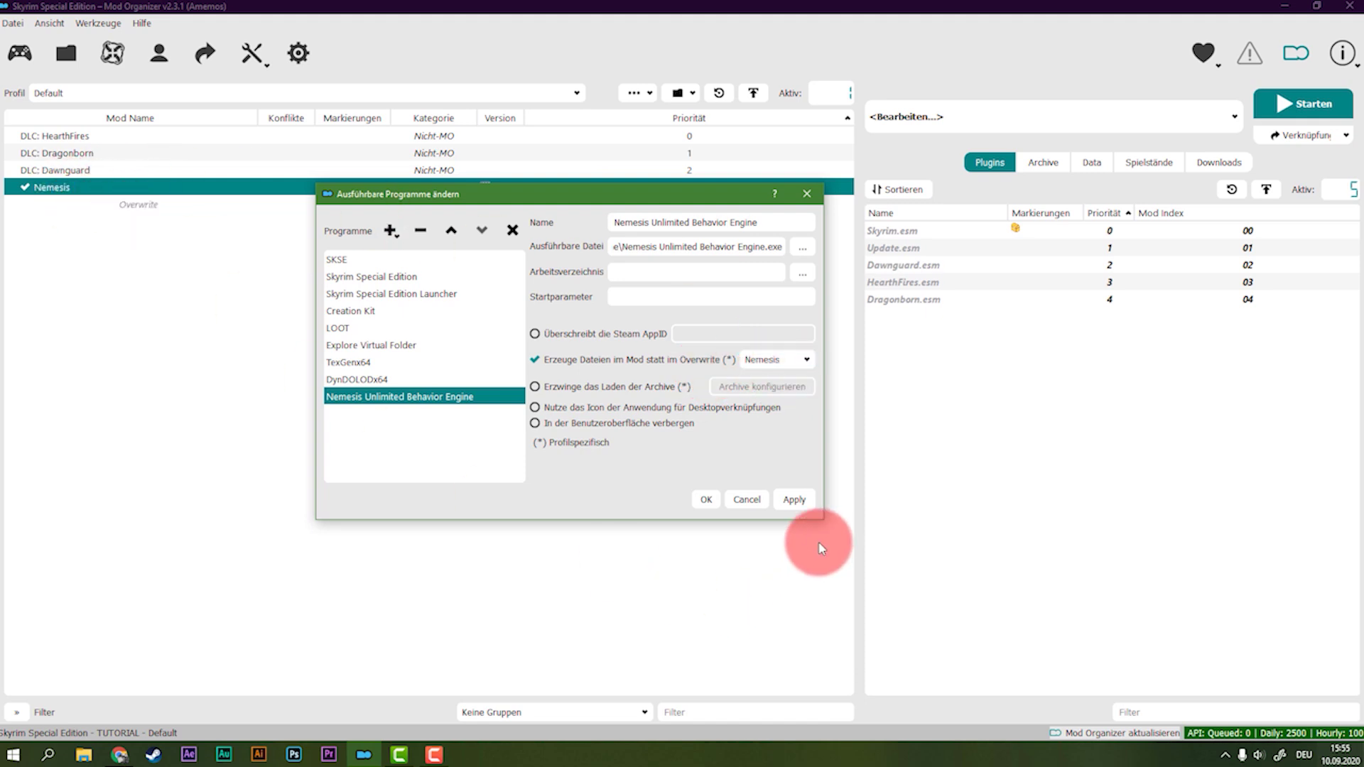
{"action": "left_click", "coordinate": [708, 501]}
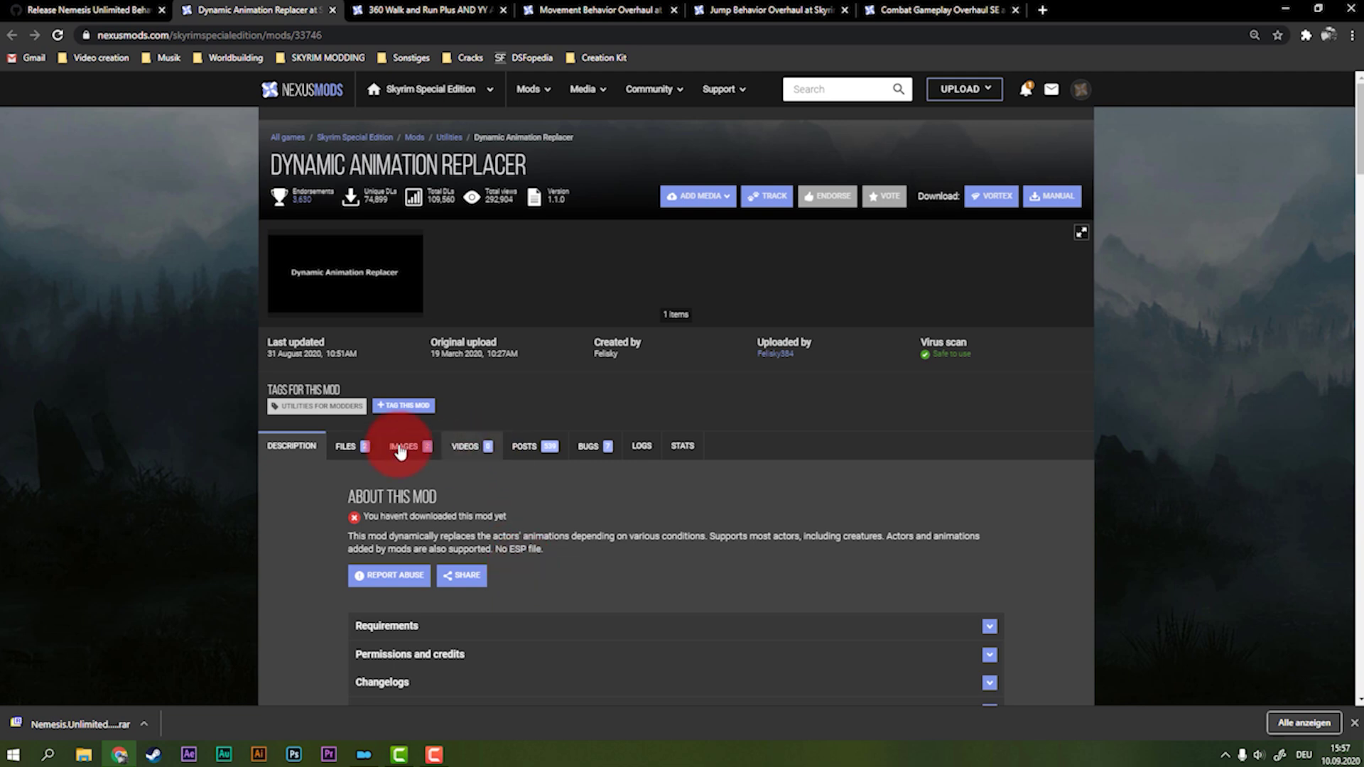
- Find the main file DynamicAnimationReplacer v1.1.0 for SkyrimSE on the mod's Nexus page and request its mod manager download
{"action": "left_click", "coordinate": [359, 445]}
{"action": "scroll", "coordinate": [863, 497], "scroll_direction": "down", "scroll_amount": 2}
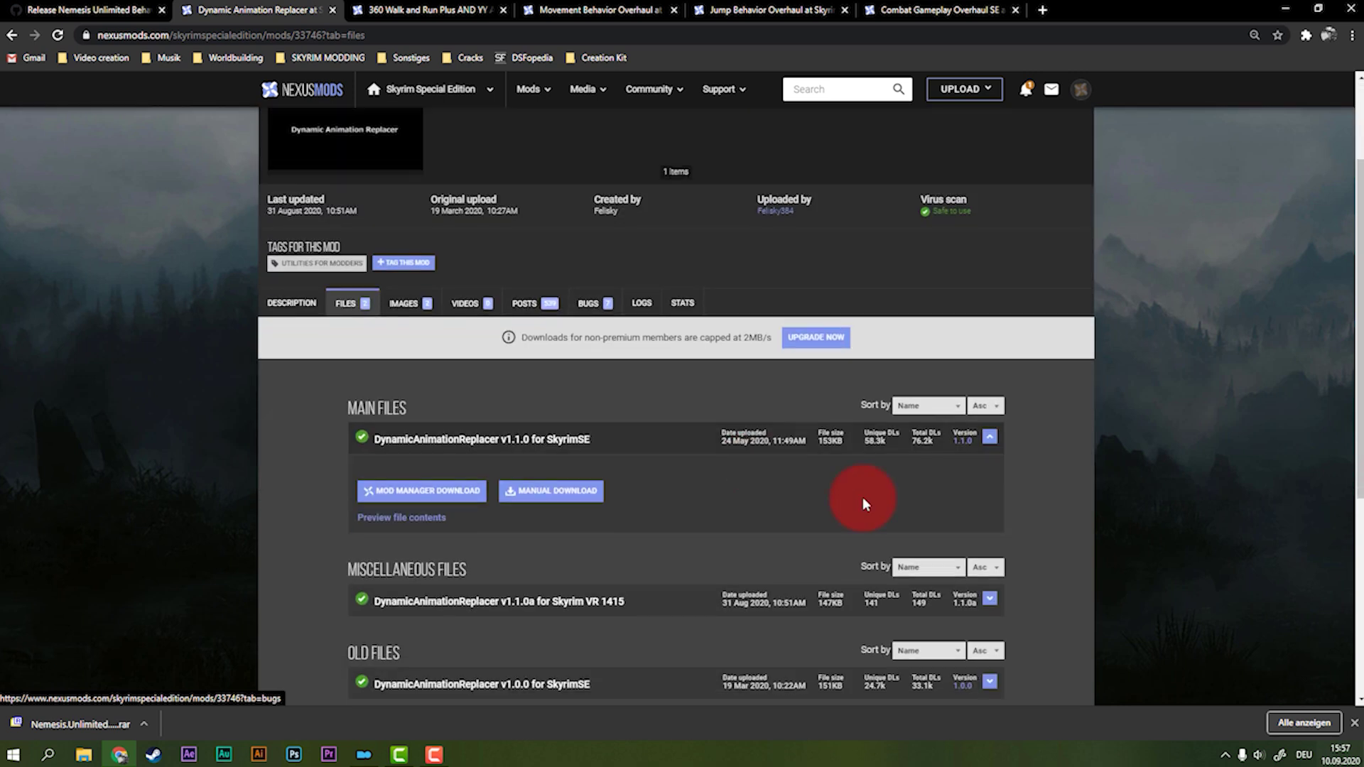
{"action": "scroll", "coordinate": [759, 487], "scroll_direction": "down", "scroll_amount": 2}
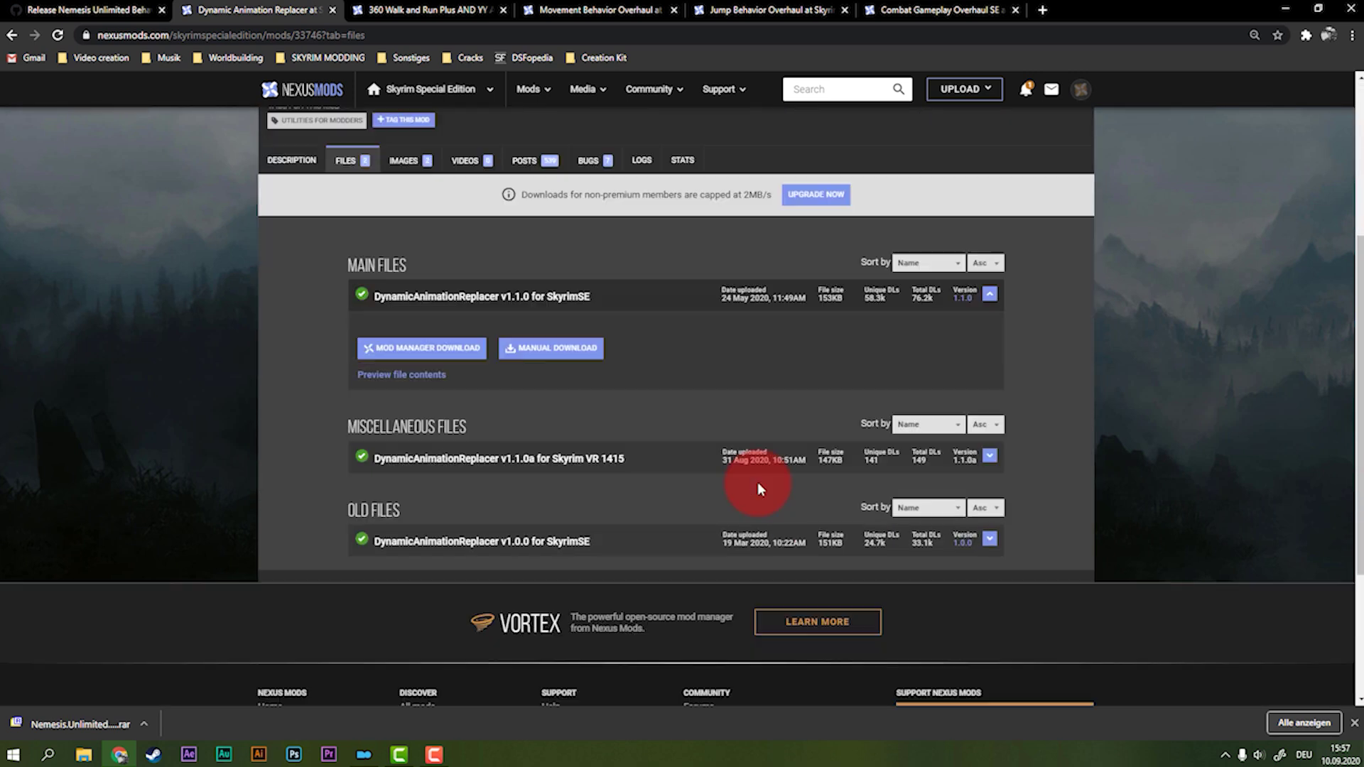
{"action": "left_click", "coordinate": [442, 350]}
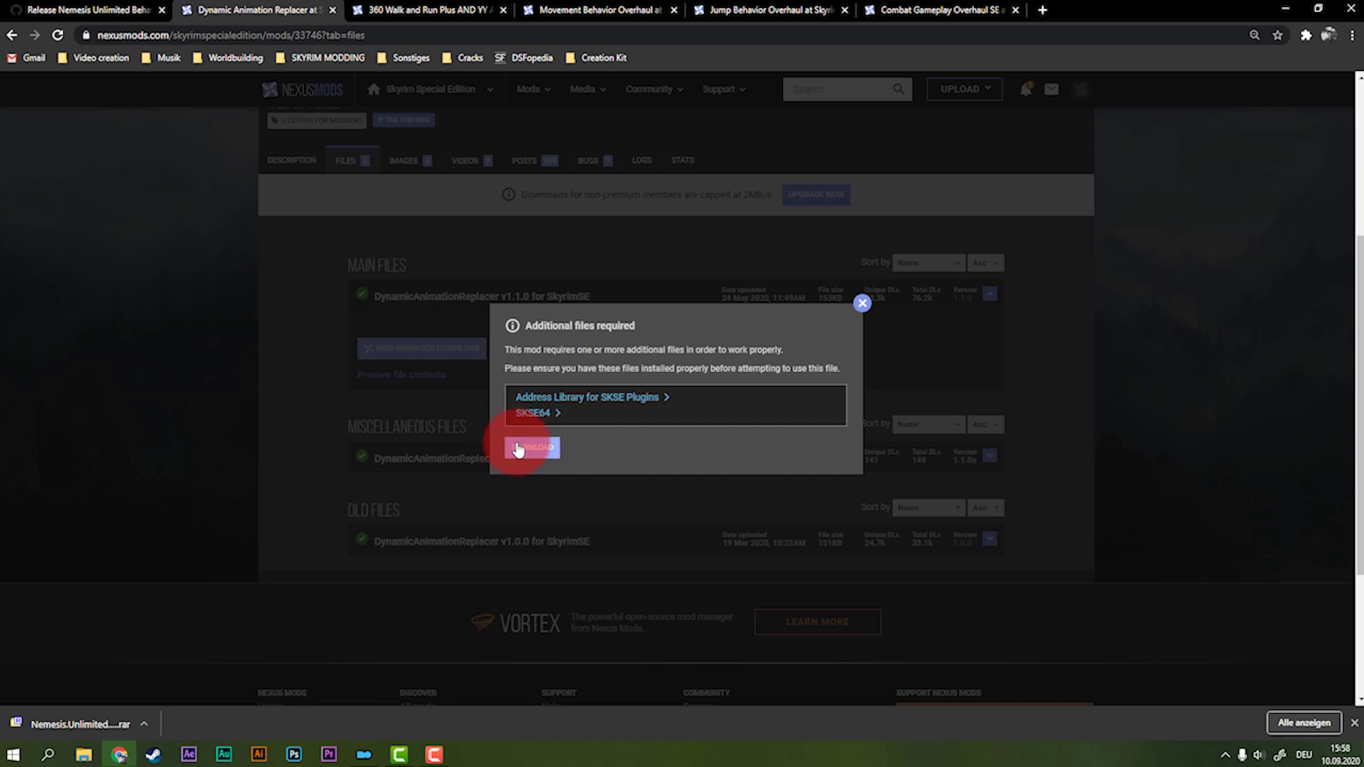
- Open the required Address Library for SKSE Plugins in a separate tab and download its All in one file at the free speed
{"action": "right_click", "coordinate": [597, 407]}
{"action": "left_click", "coordinate": [626, 412]}
{"action": "left_click", "coordinate": [456, 8]}
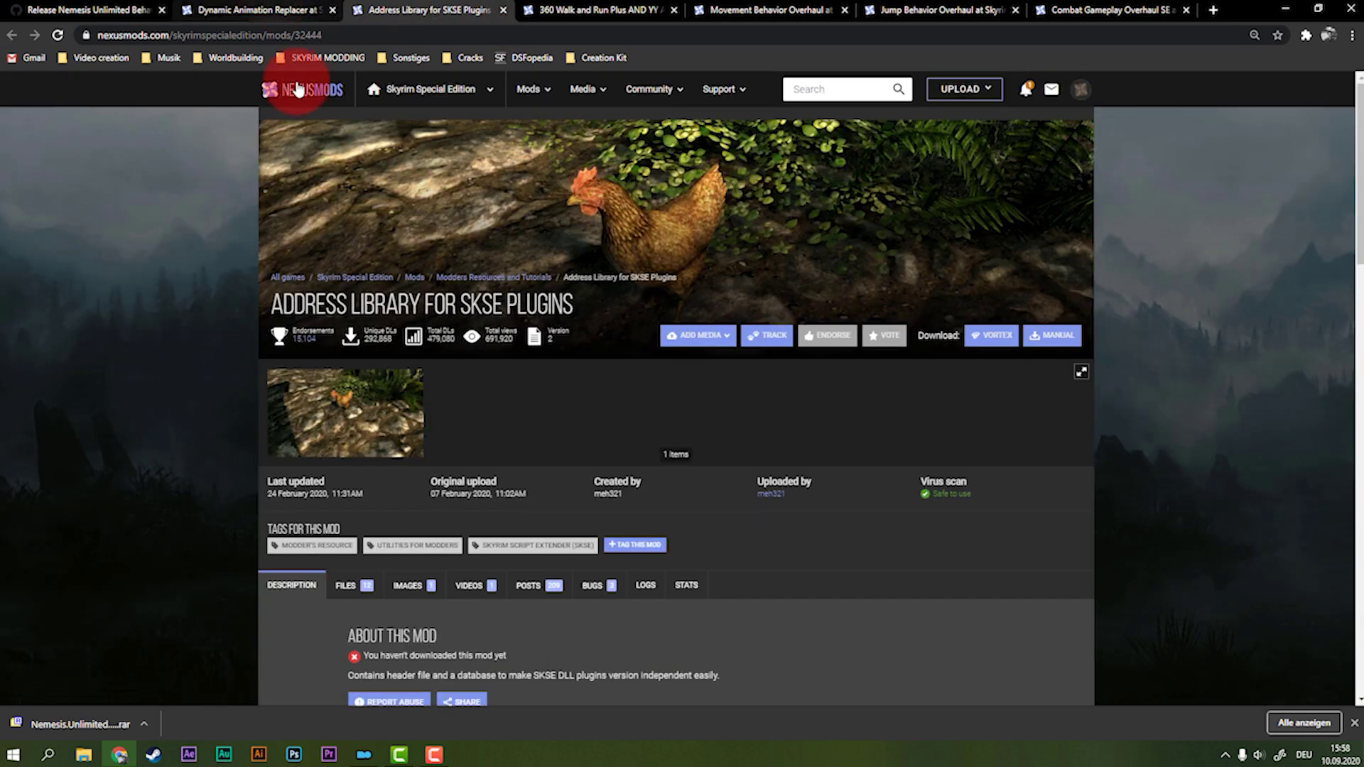
{"action": "scroll", "coordinate": [398, 426], "scroll_direction": "down", "scroll_amount": 3}
{"action": "left_click", "coordinate": [349, 371]}
{"action": "left_click", "coordinate": [425, 573]}
{"action": "left_click", "coordinate": [707, 428]}
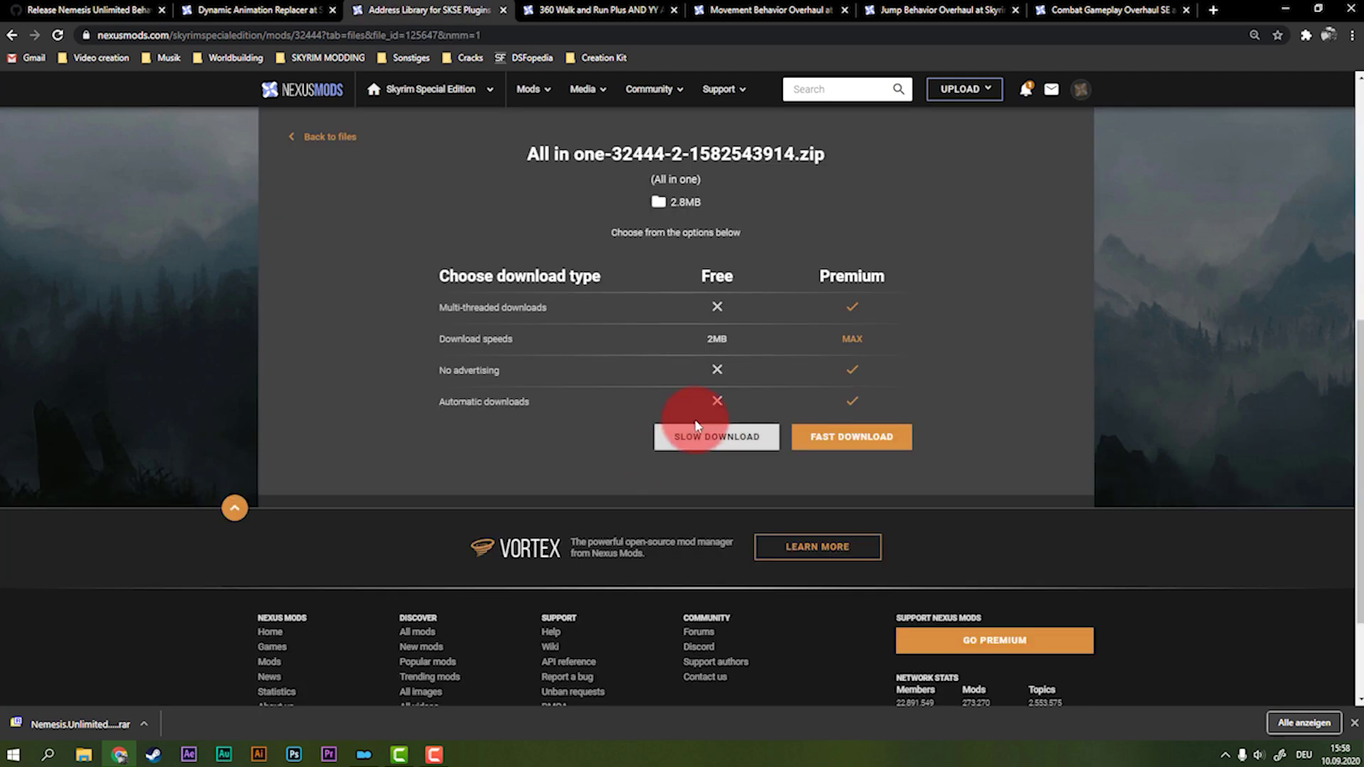
- Return to the Dynamic Animation Replacer page and continue its download past the additional files notice
{"action": "left_click", "coordinate": [277, 8]}
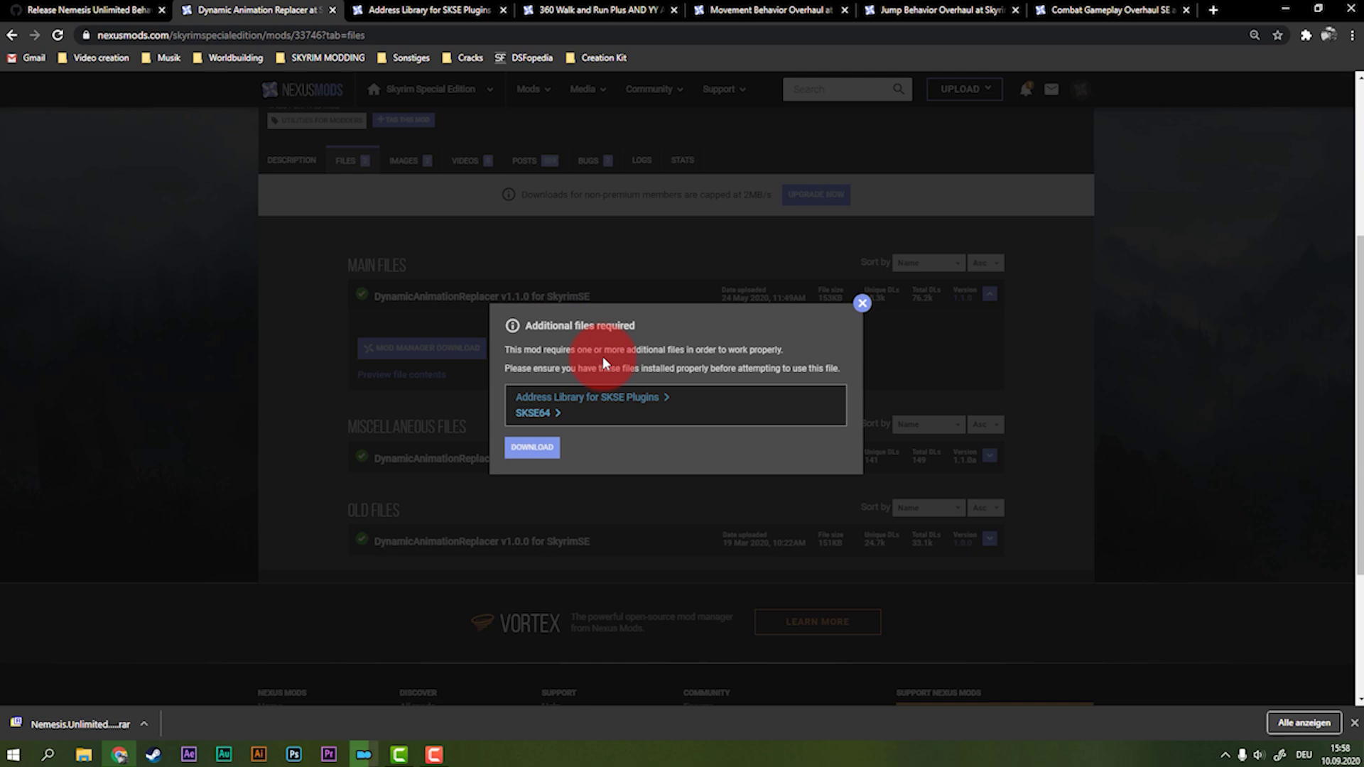
{"action": "left_click", "coordinate": [558, 450]}
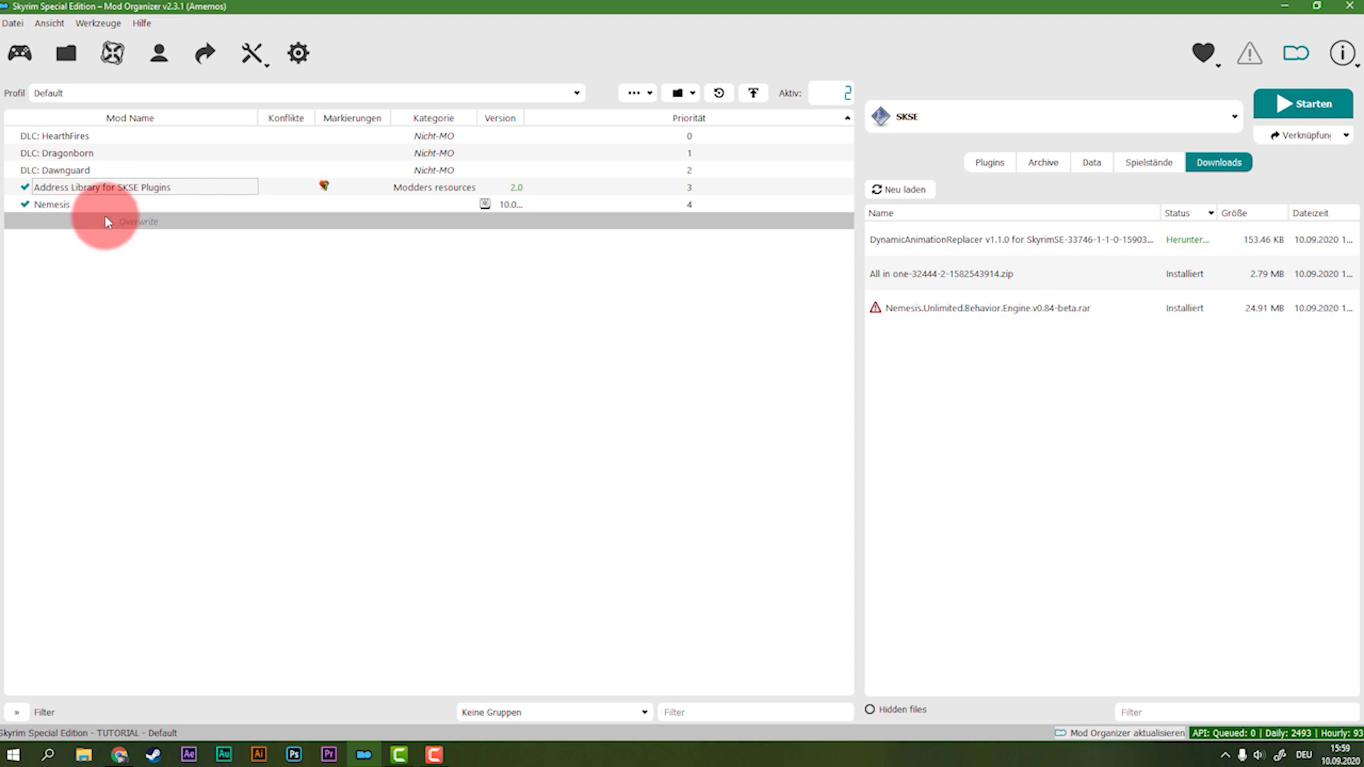
- Install the downloaded DynamicAnimationReplacer v1.1.0 archive as Dynamic Animation Replacer and activate it in the mod list
{"action": "double_click", "coordinate": [943, 249]}
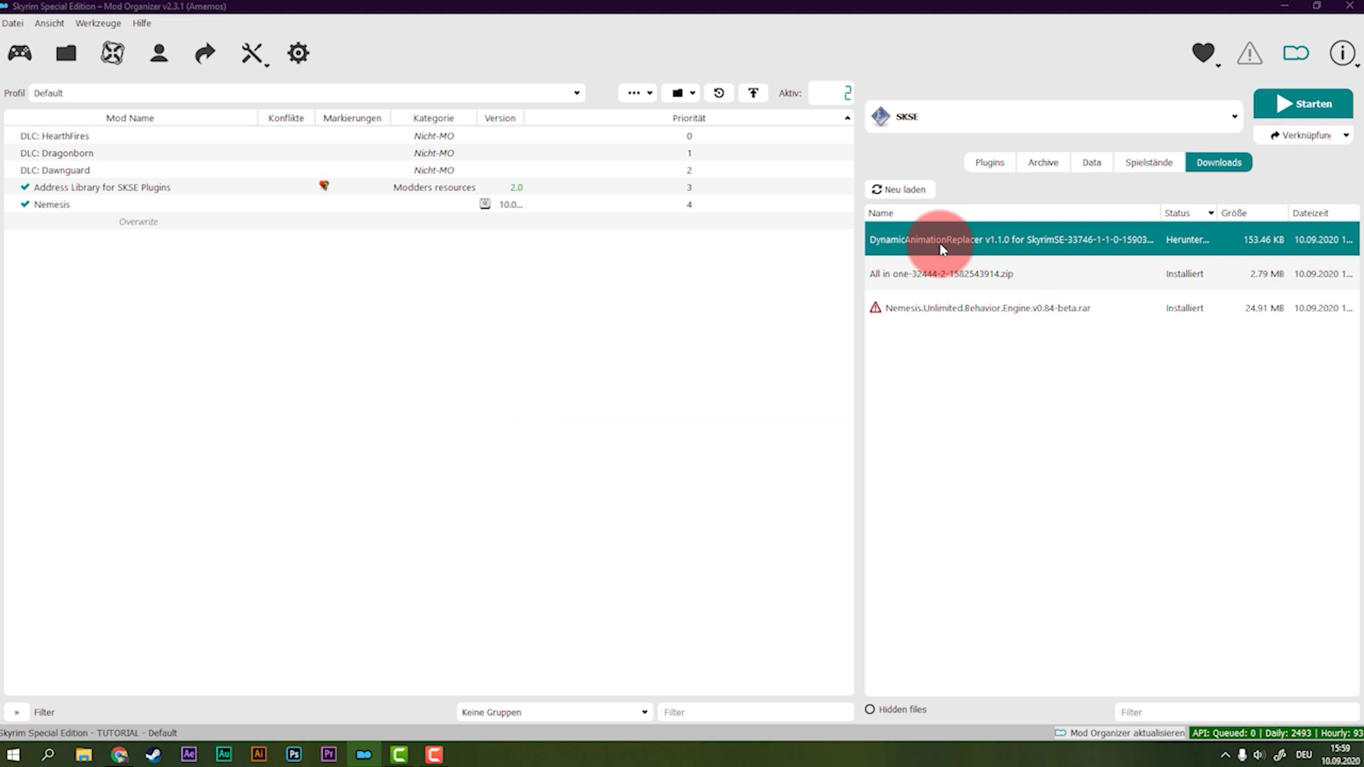
{"action": "left_click", "coordinate": [774, 393]}
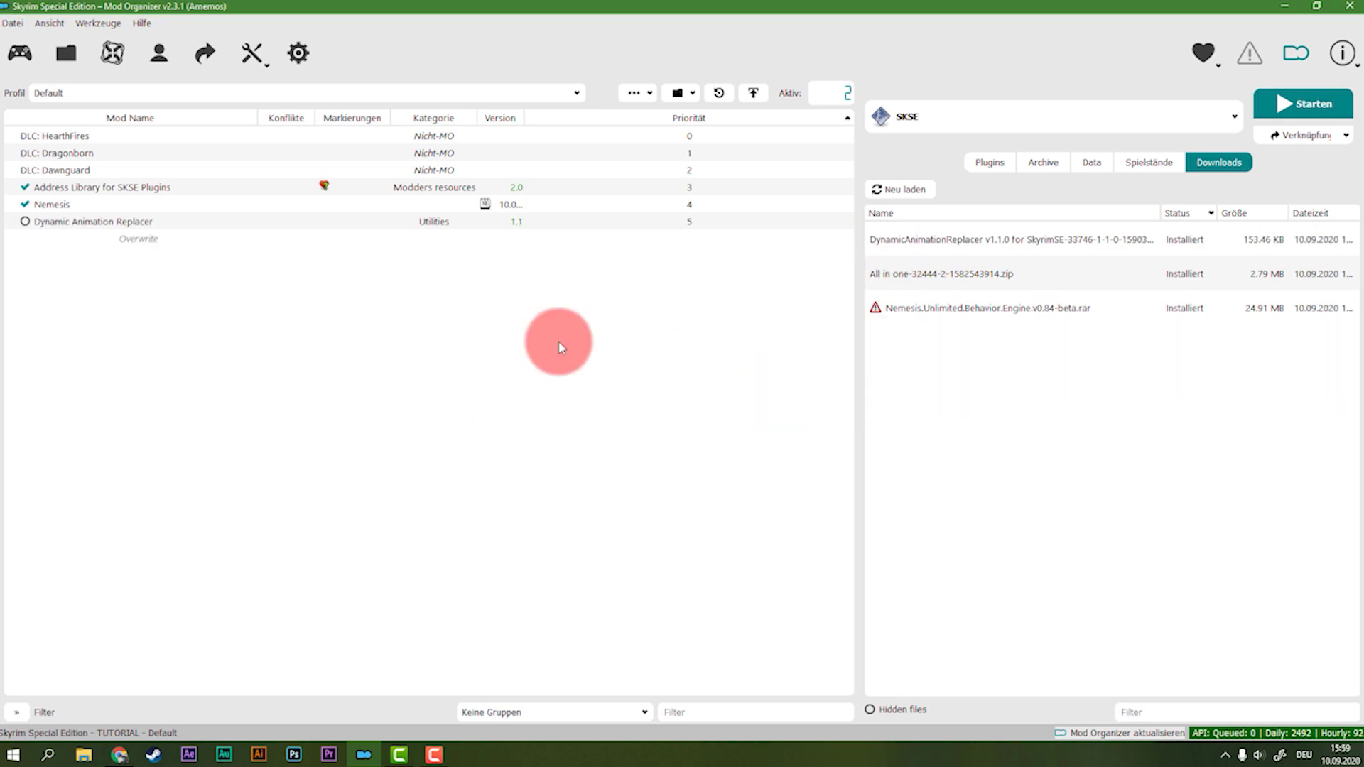
{"action": "left_click", "coordinate": [25, 221]}
{"action": "left_click", "coordinate": [152, 267]}
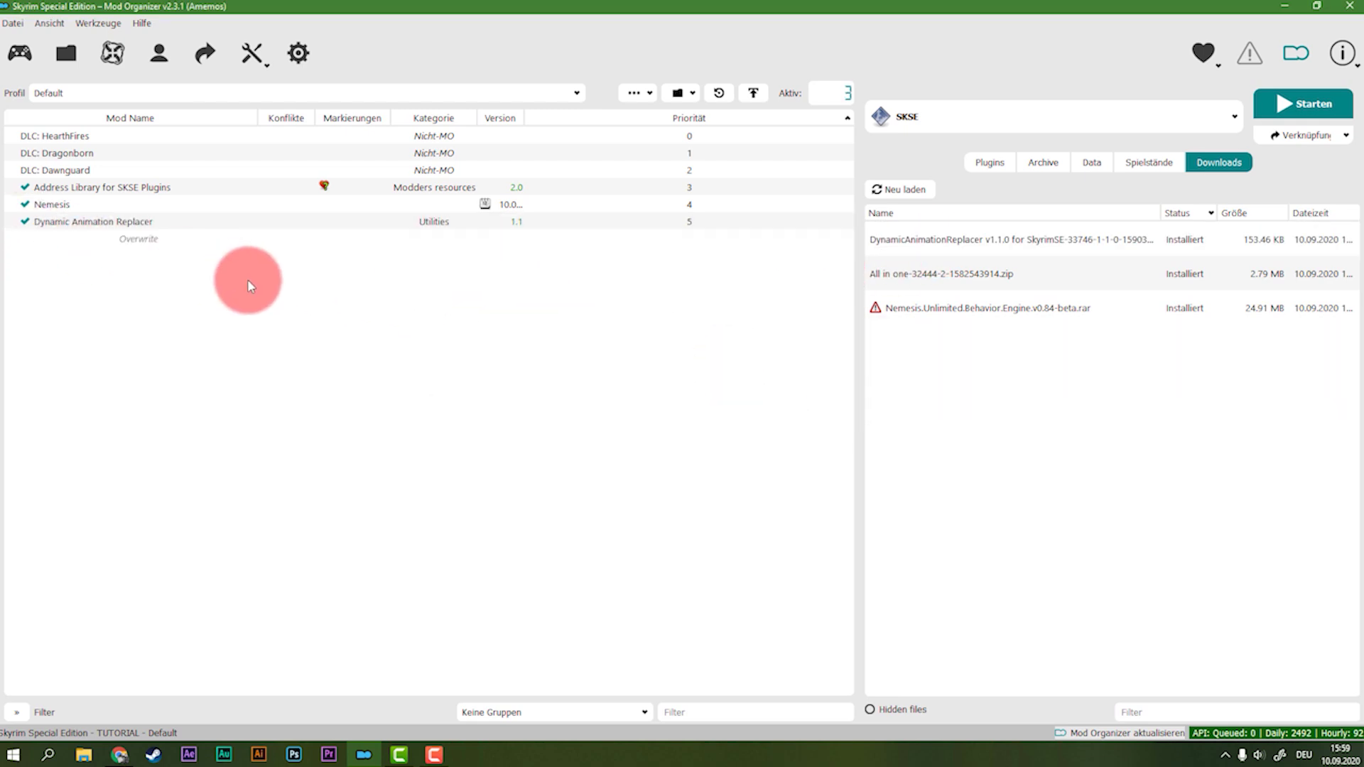
- Switch to the browser and get 360 Walk and Run Plus SSE from the files of its Nexus Mods page
{"action": "left_click", "coordinate": [119, 755]}
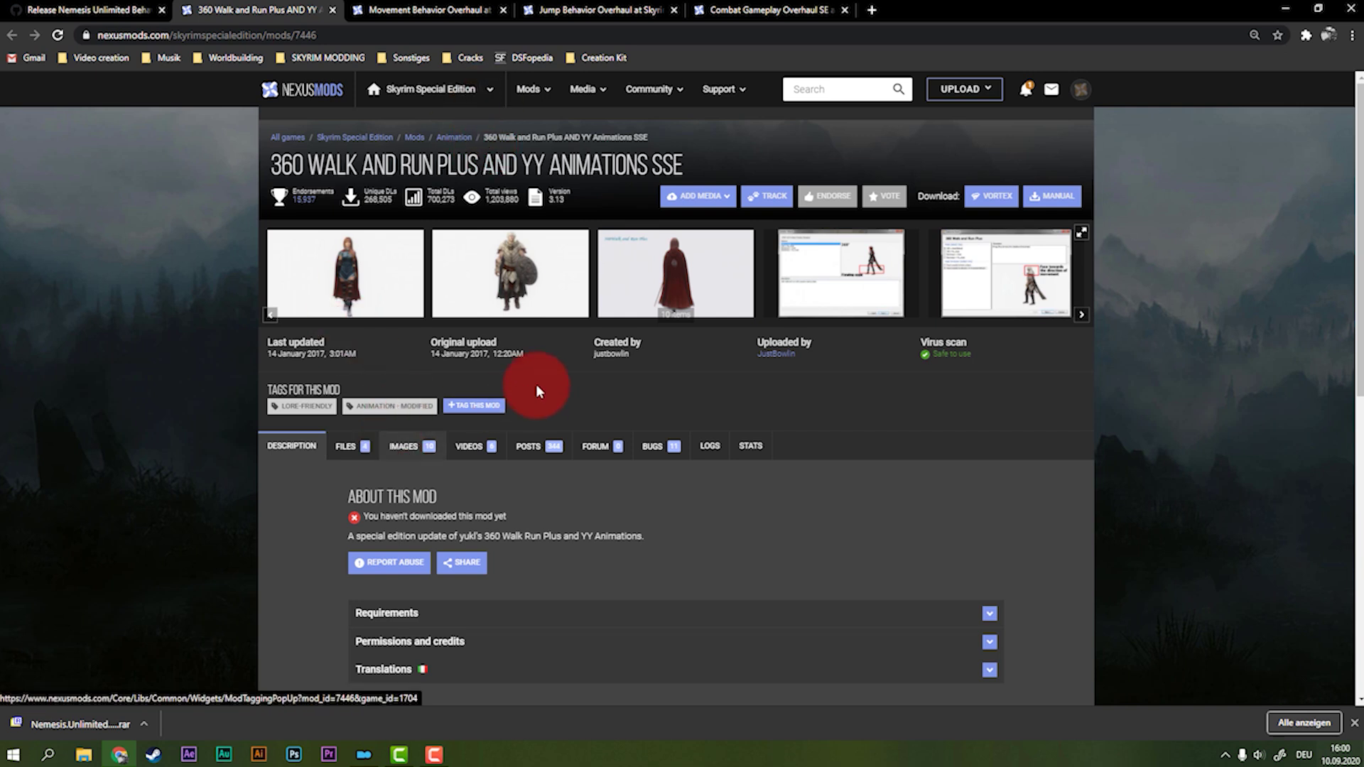
{"action": "left_click", "coordinate": [361, 447]}
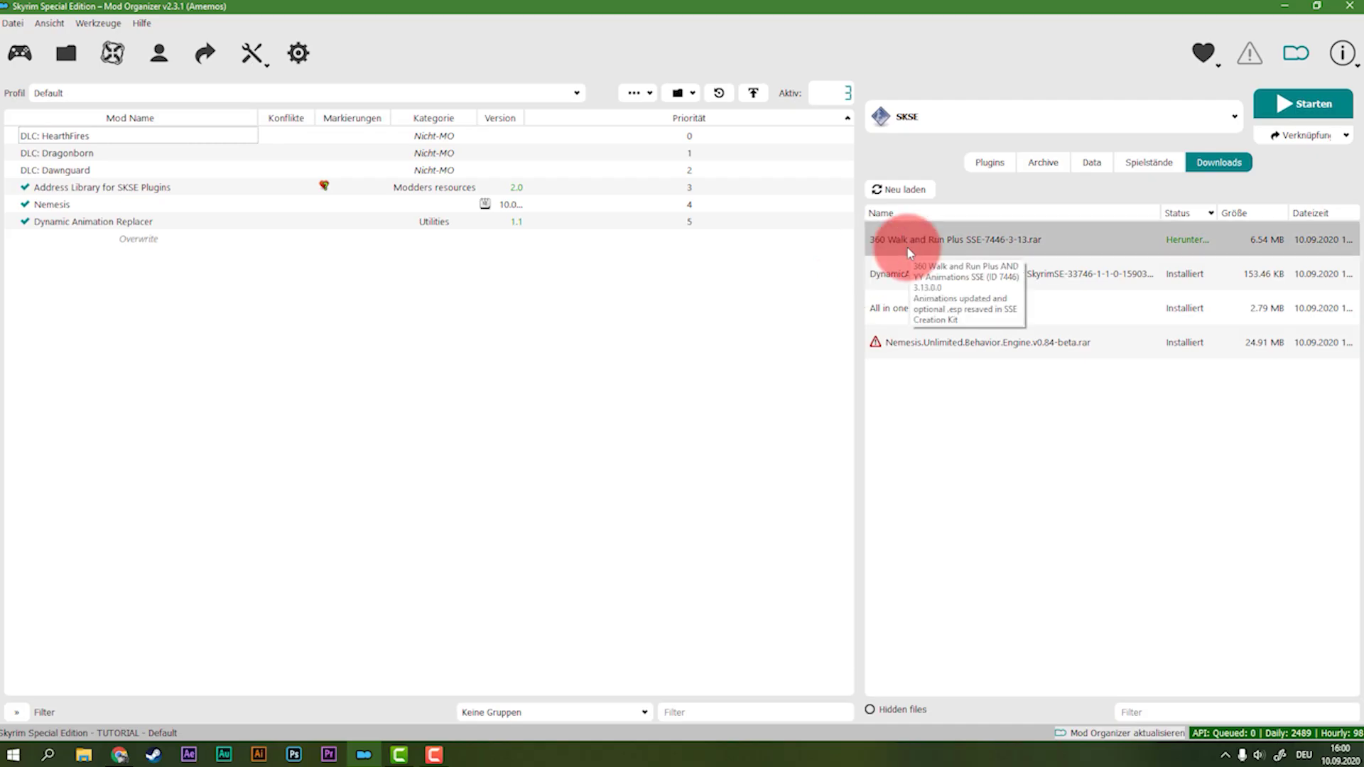
- Start installing 360 Walk and Run Plus, keeping 360 + cloak for males and making heads face towards the direction of movement
{"action": "double_click", "coordinate": [910, 253]}
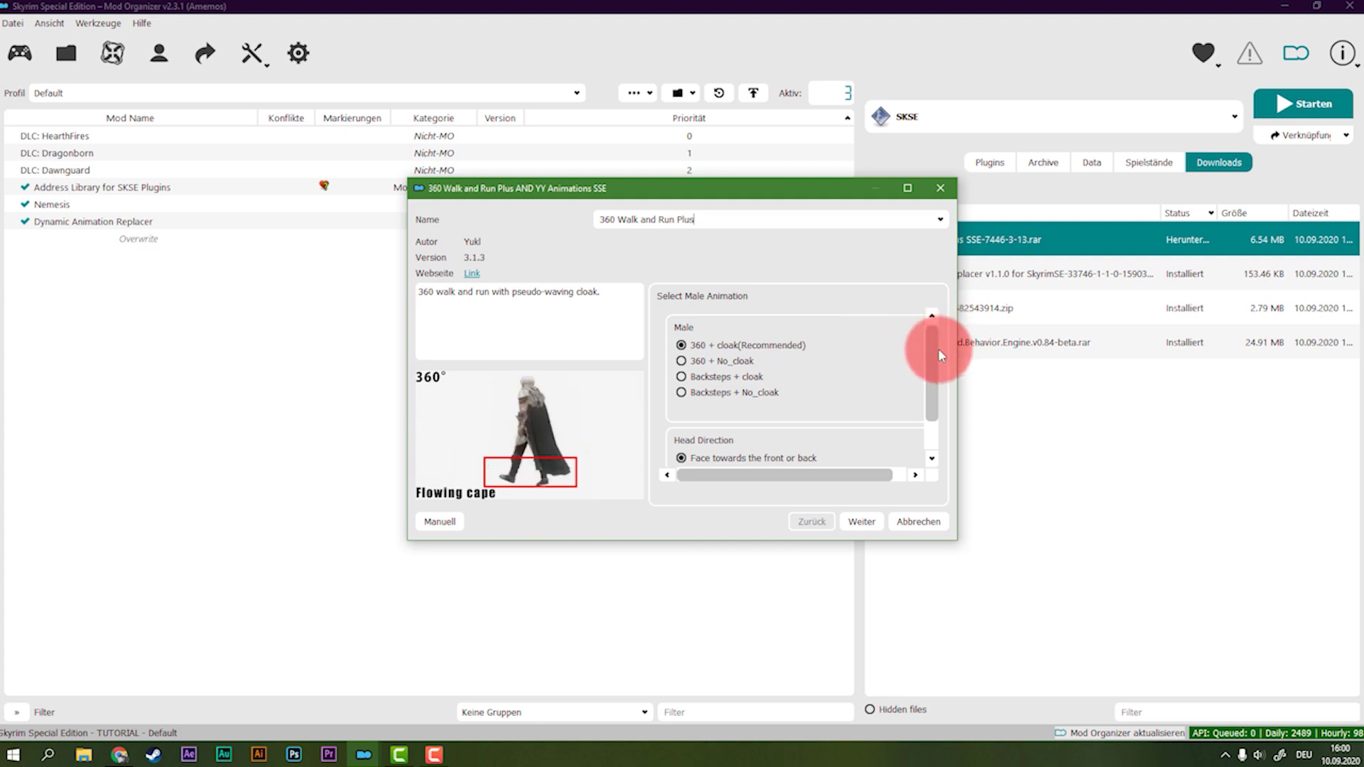
{"action": "left_click_drag", "start_coordinate": [934, 365], "coordinate": [933, 395]}
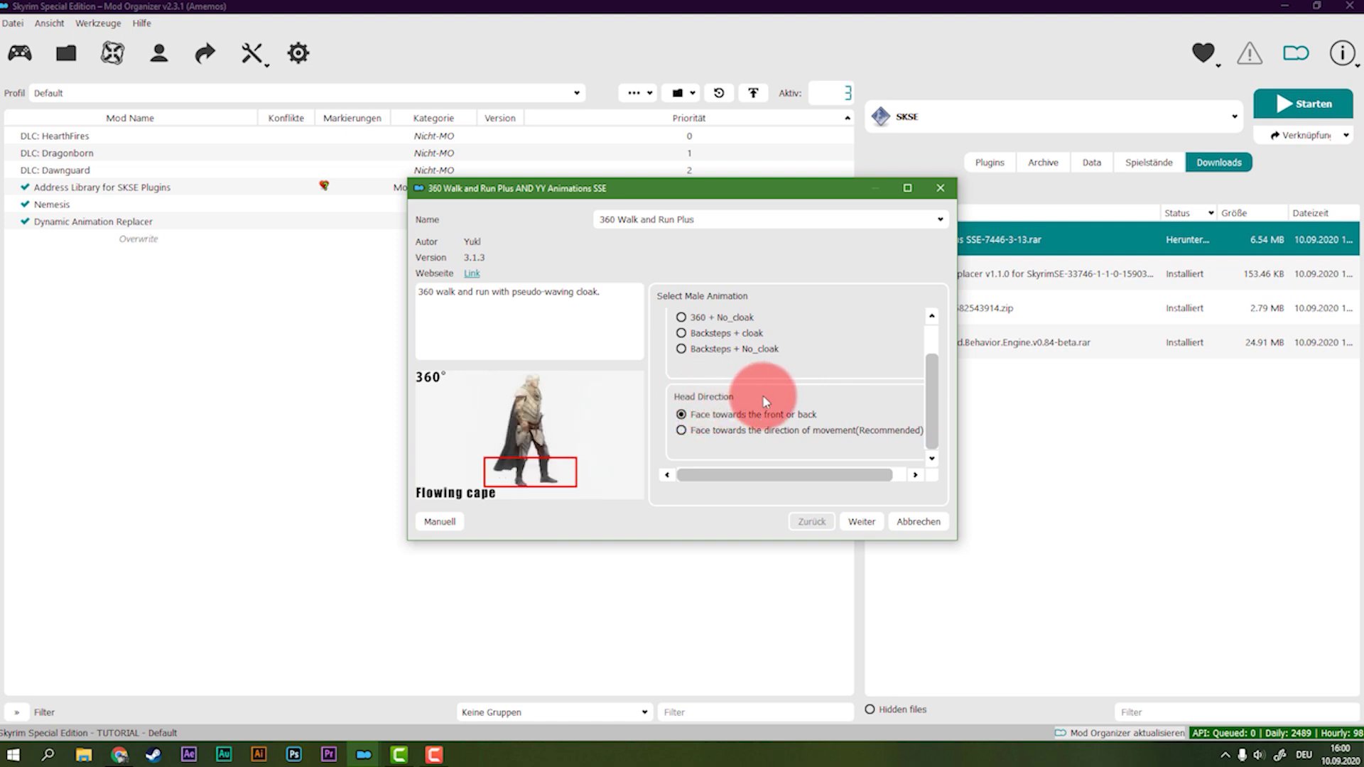
{"action": "left_click", "coordinate": [755, 430]}
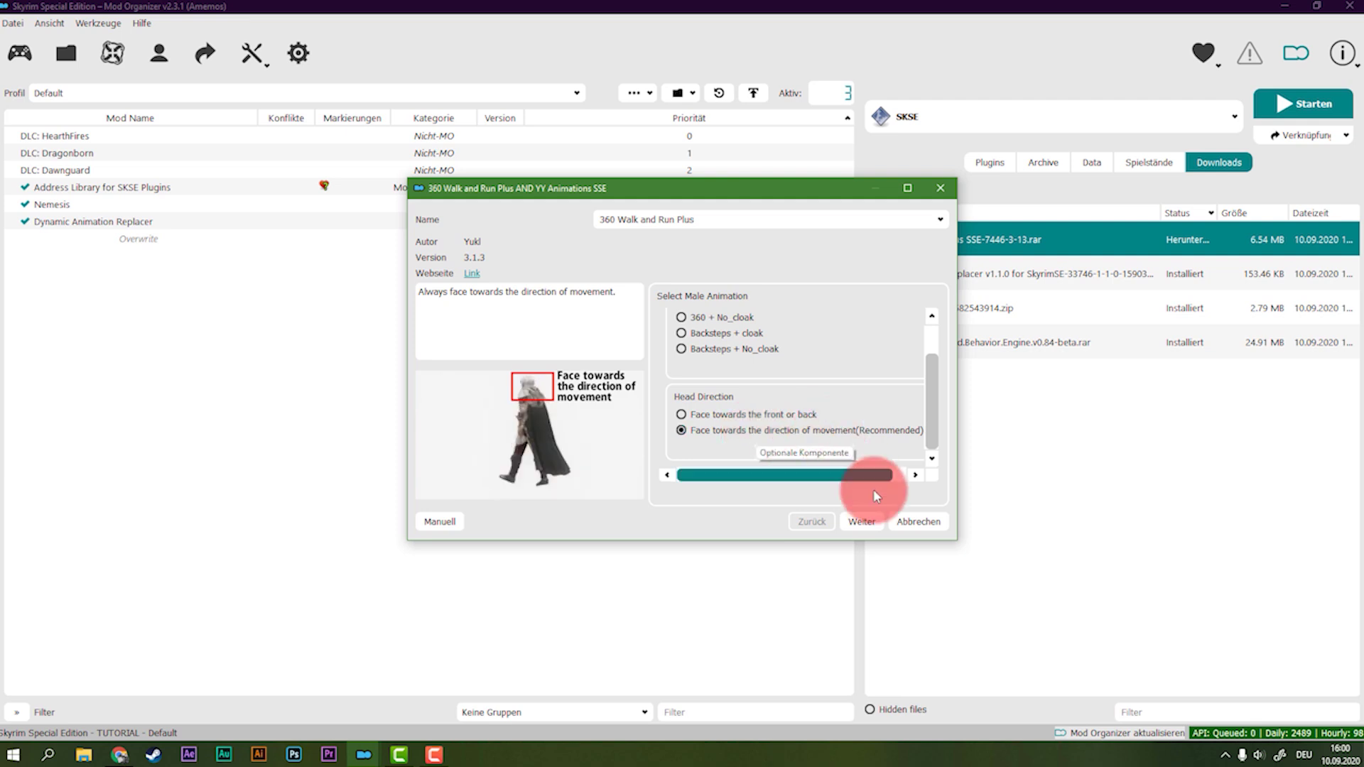
{"action": "left_click", "coordinate": [862, 521]}
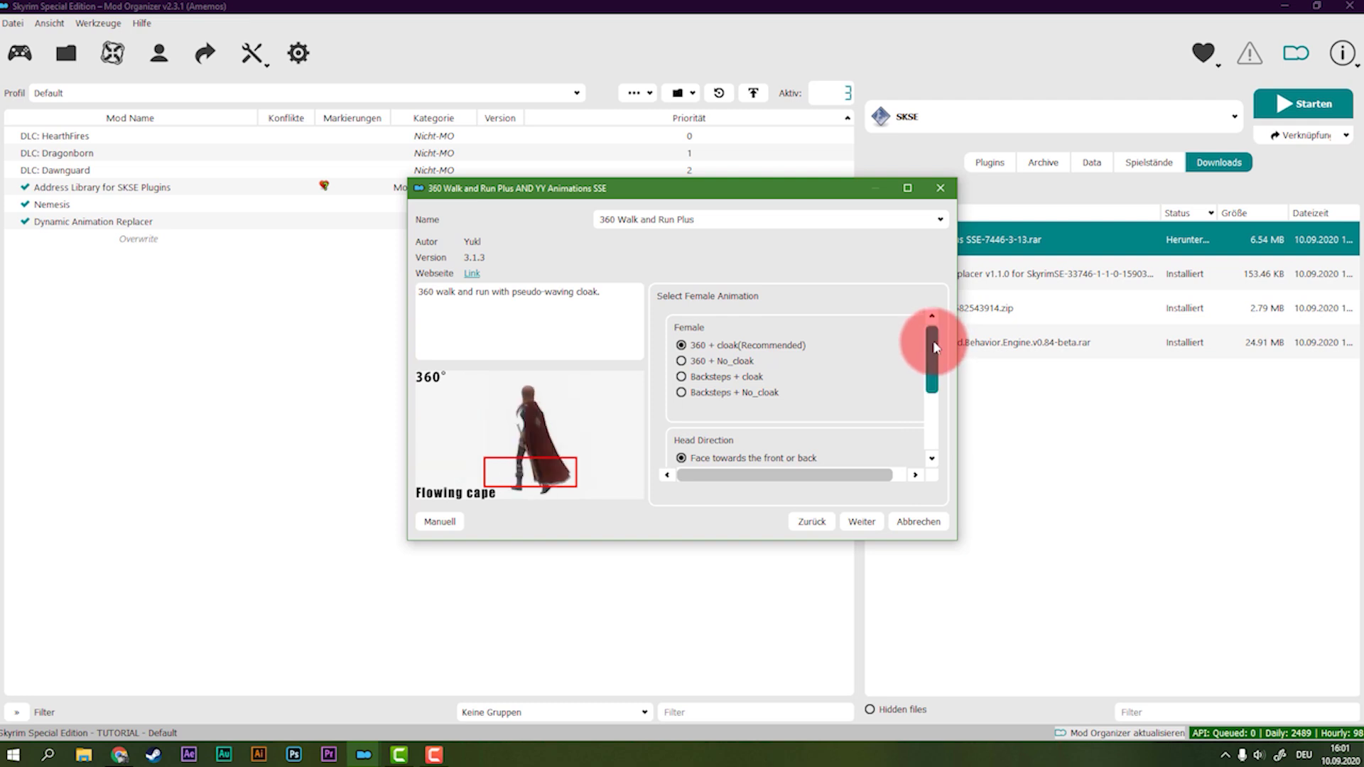
- Keep 360 + cloak for the female animation and set its head direction to face towards the direction of movement
{"action": "scroll", "coordinate": [932, 351], "scroll_direction": "down", "scroll_amount": 1}
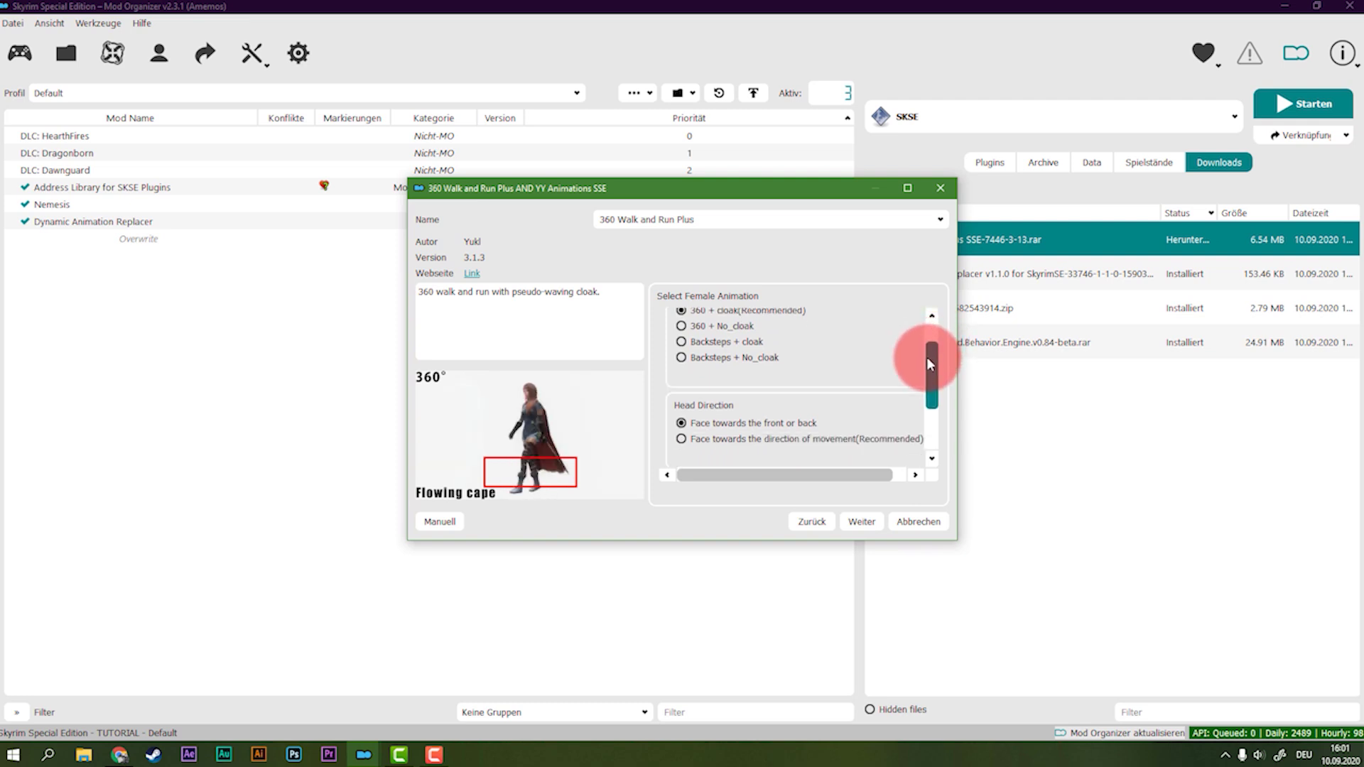
{"action": "left_click", "coordinate": [821, 438]}
{"action": "left_click", "coordinate": [859, 520]}
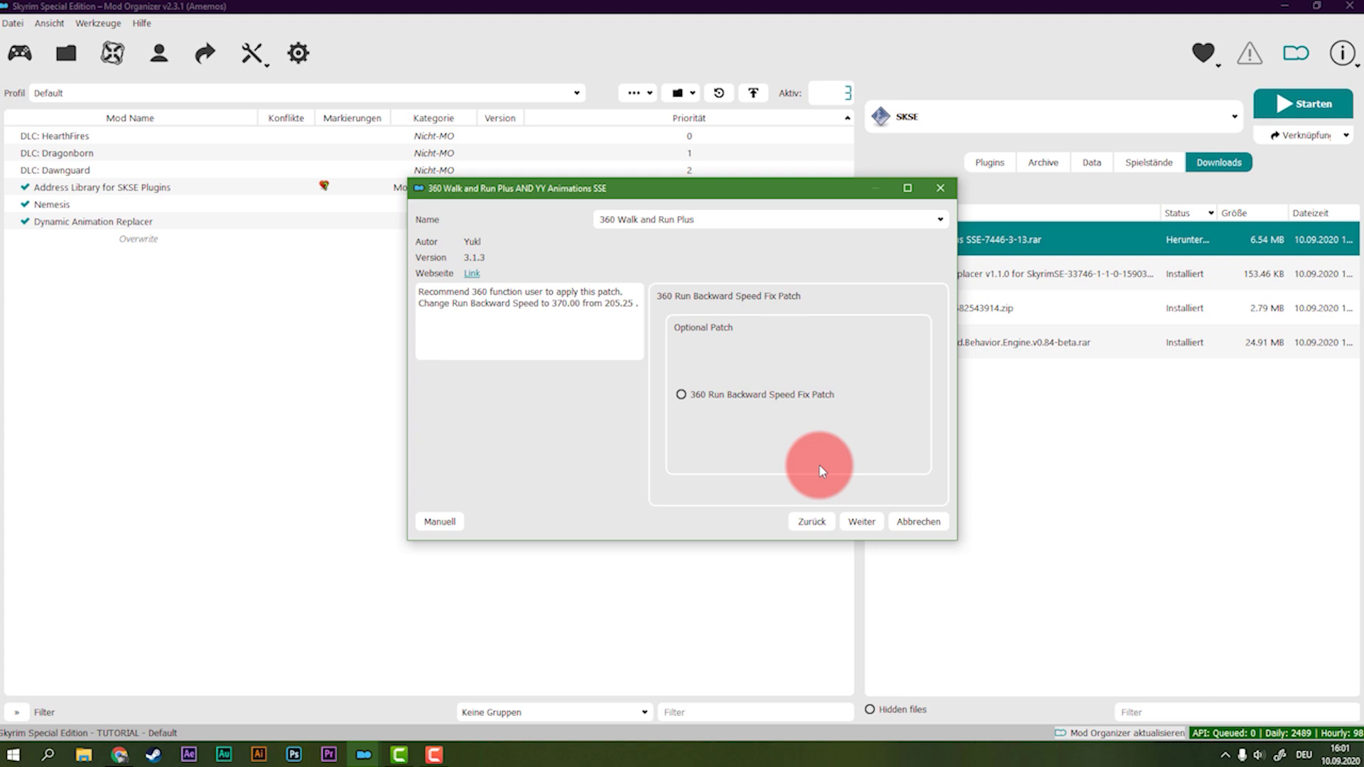
- Include the optional 360 Run Backward Speed Fix Patch in the 360 Walk and Run Plus installation
{"action": "double_click", "coordinate": [558, 307]}
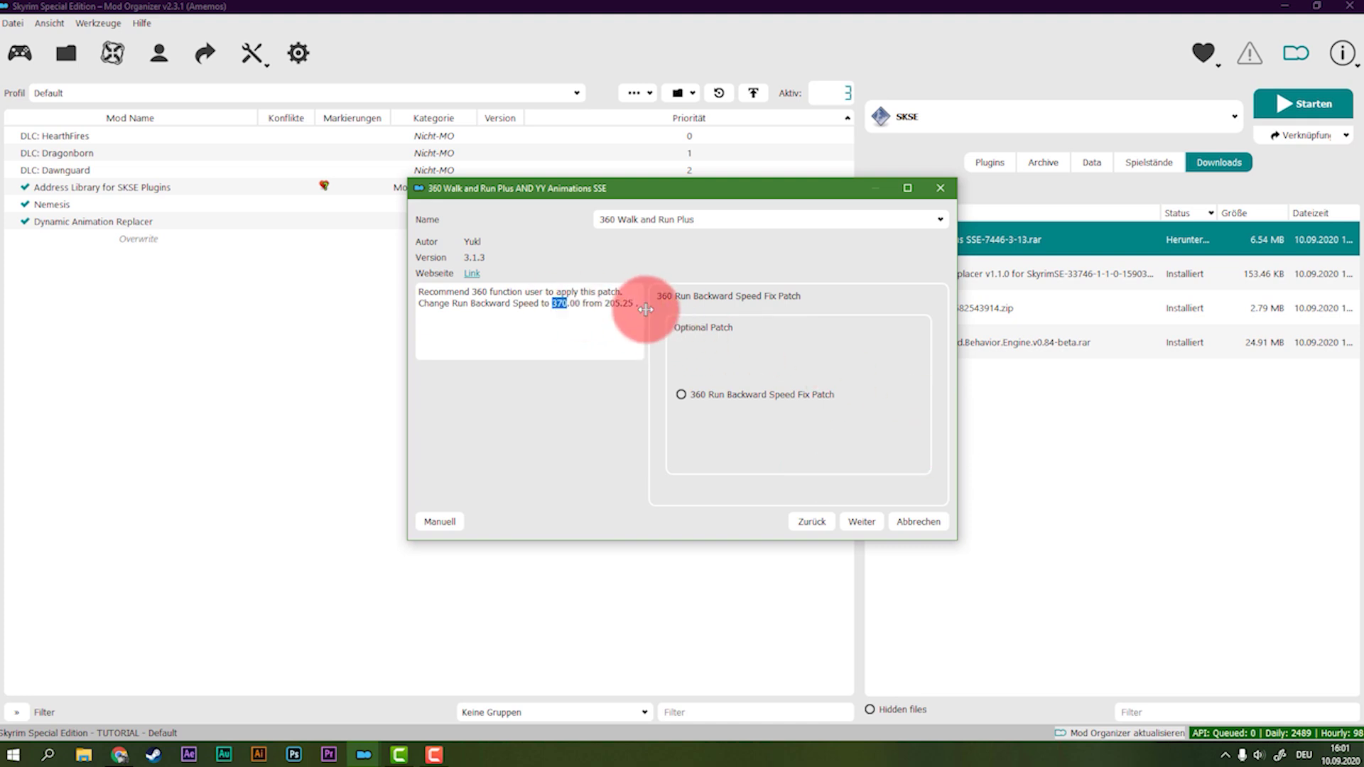
{"action": "left_click", "coordinate": [725, 396]}
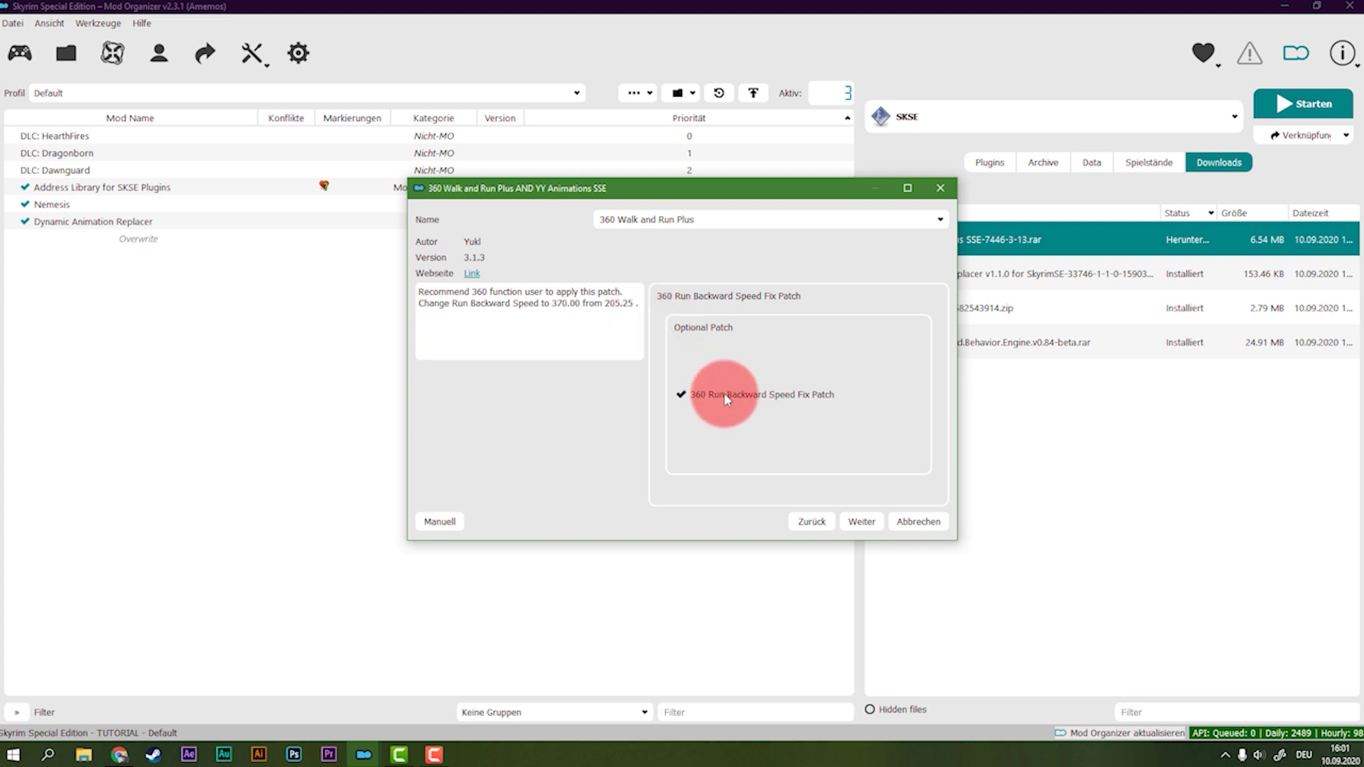
{"action": "left_click", "coordinate": [862, 521]}
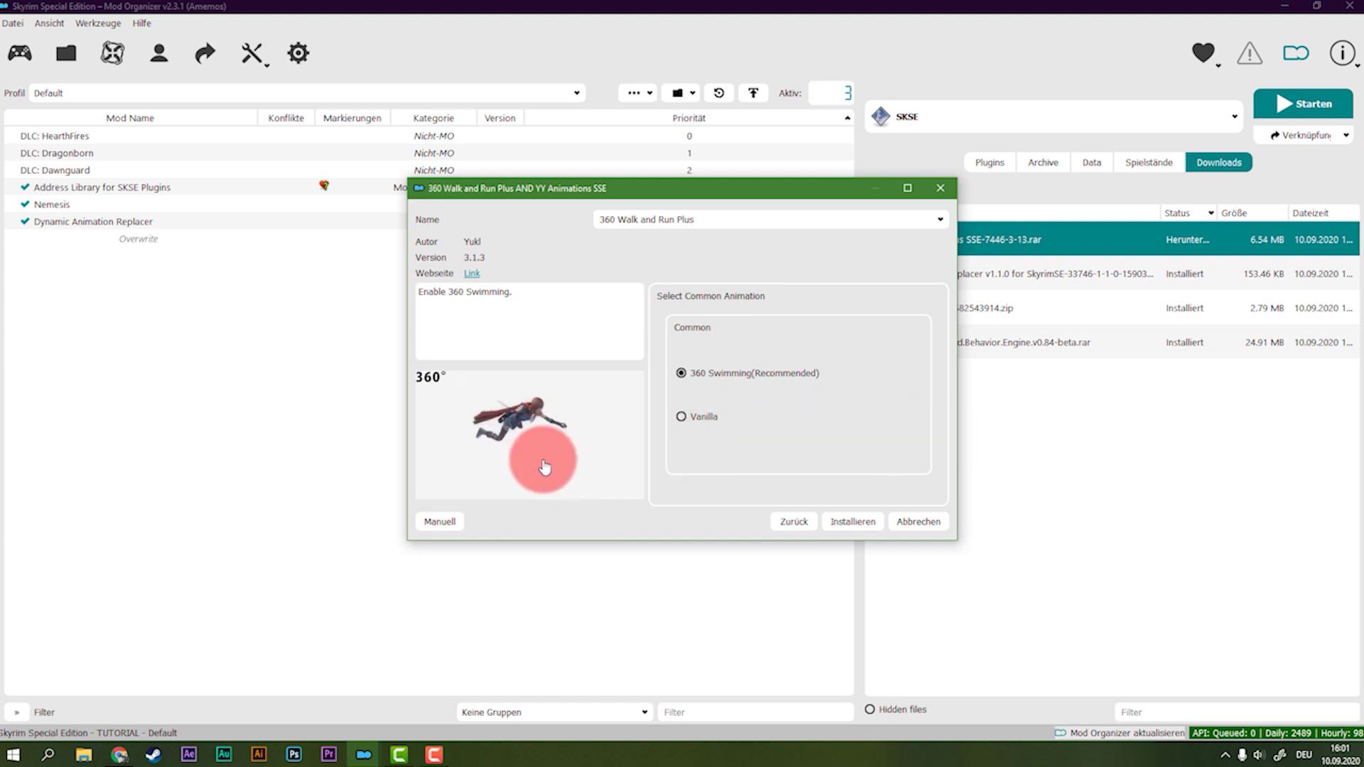
- Finish installing 360 Walk and Run Plus with 360 Swimming and activate it in the mod list
{"action": "left_click", "coordinate": [862, 526]}
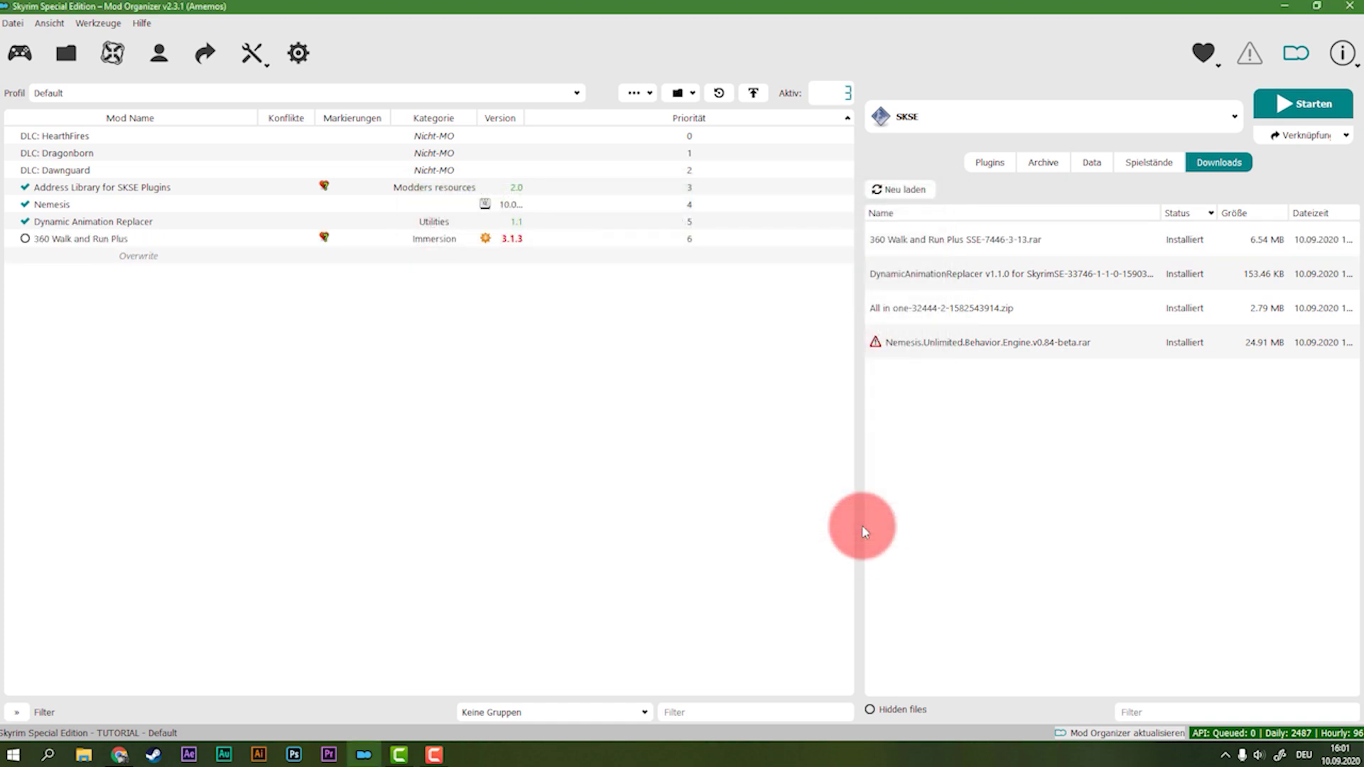
{"action": "left_click", "coordinate": [25, 239]}
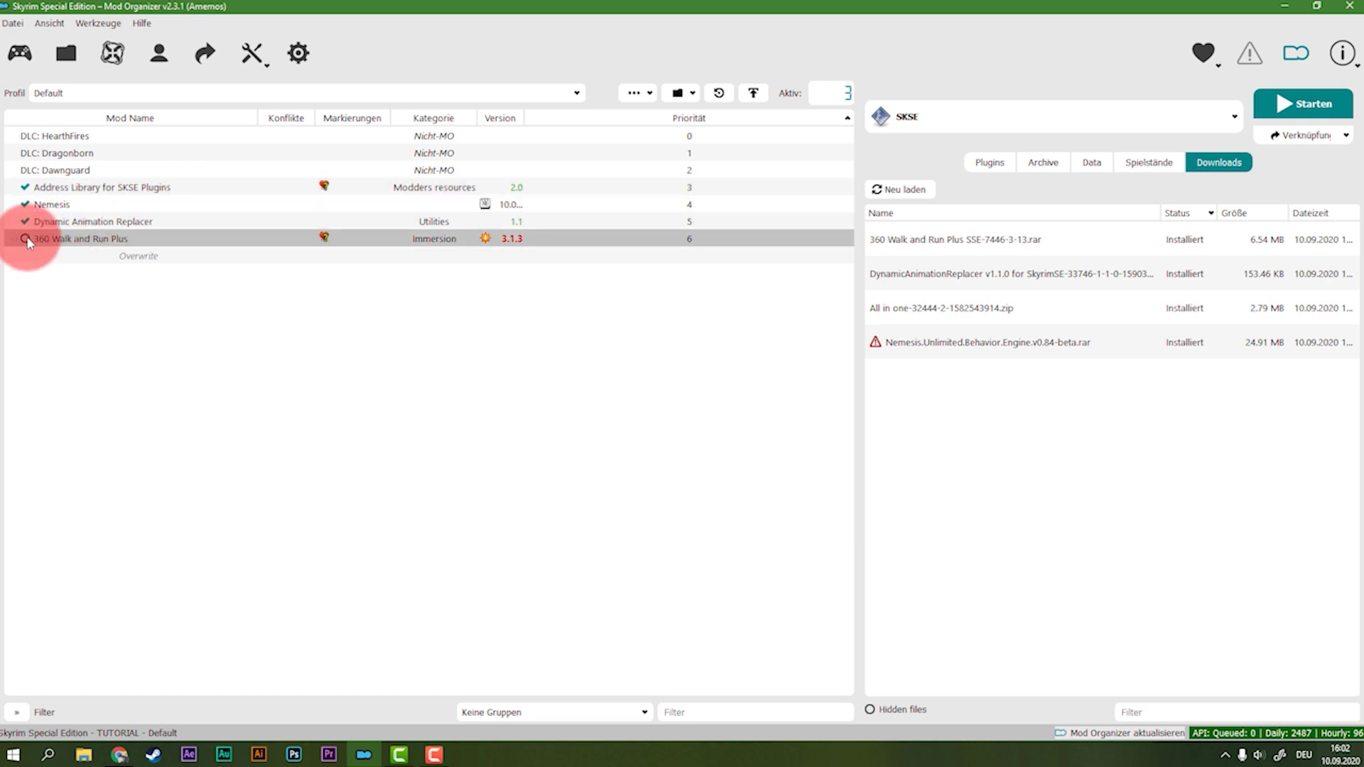
- Switch to Chrome and view the banner image of Movement Behavior Overhaul on its Nexus Mods page
{"action": "left_click", "coordinate": [119, 754]}
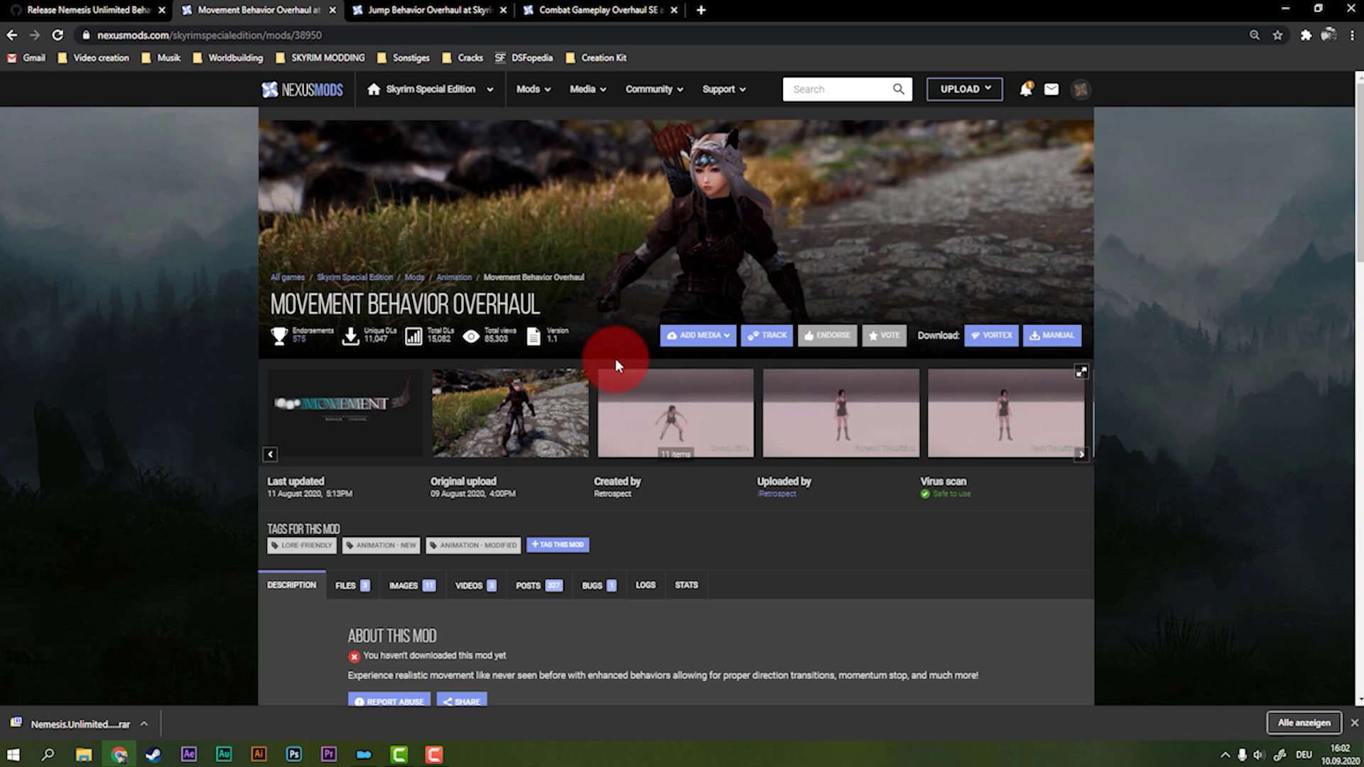
{"action": "left_click", "coordinate": [526, 402]}
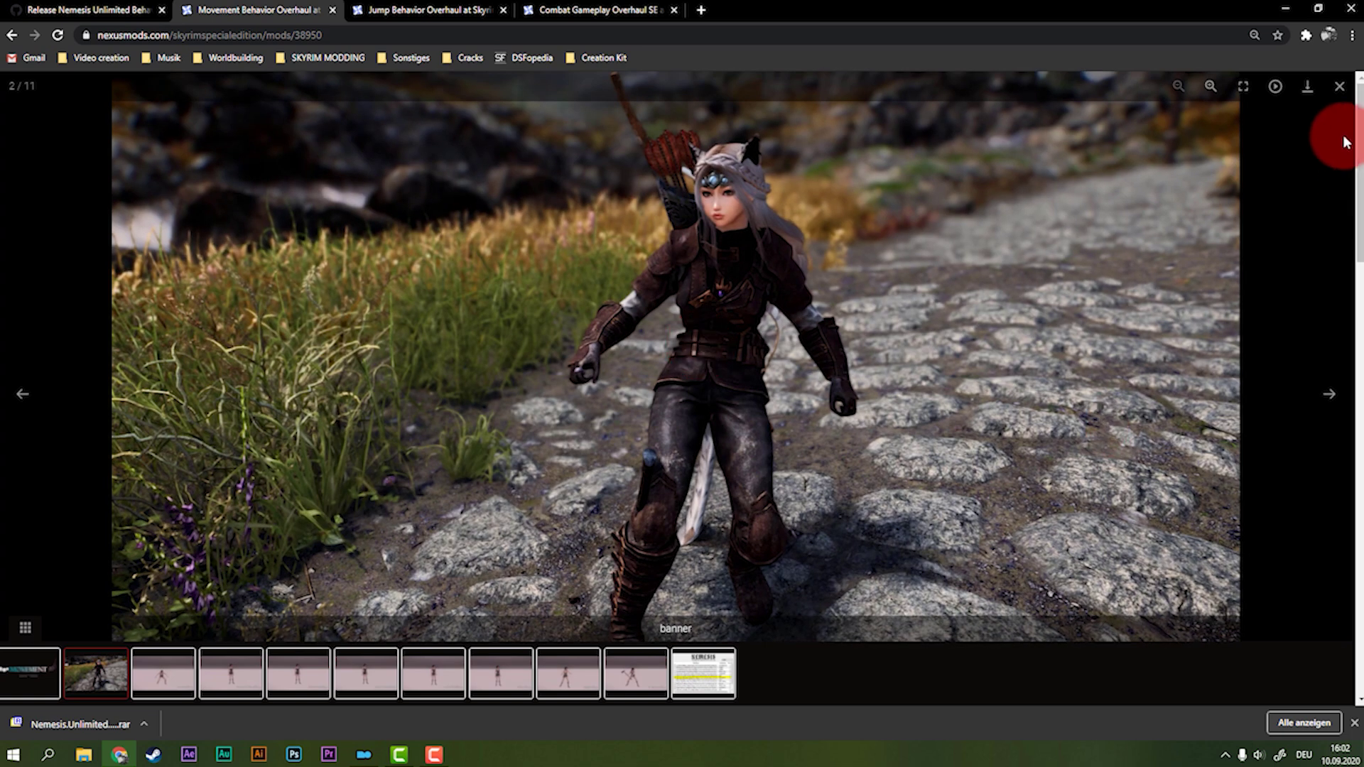
{"action": "left_click", "coordinate": [1339, 86]}
- Download the main file Movement Behavior Overhaul SE - AIO through the mod manager, accepting the additional requirements notice
{"action": "scroll", "coordinate": [828, 224], "scroll_direction": "down", "scroll_amount": 3}
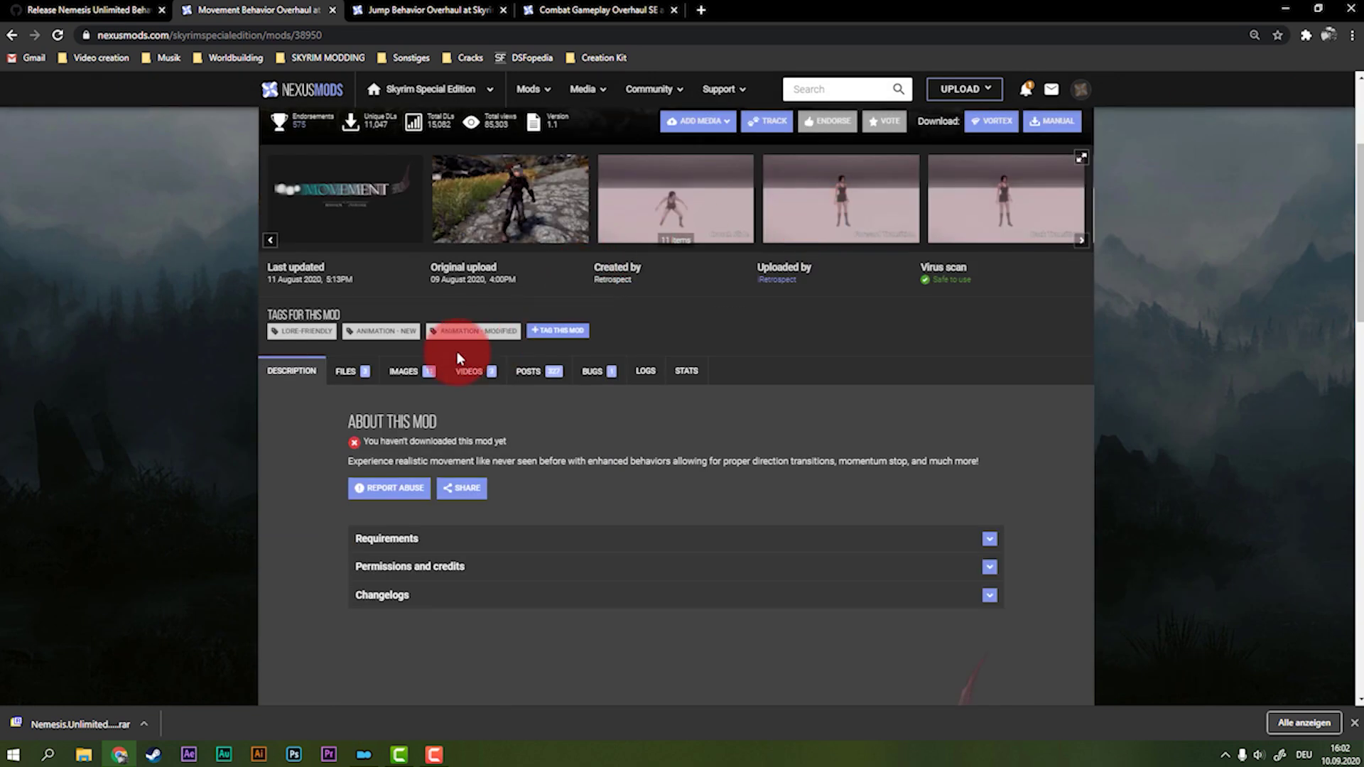
{"action": "left_click", "coordinate": [356, 370]}
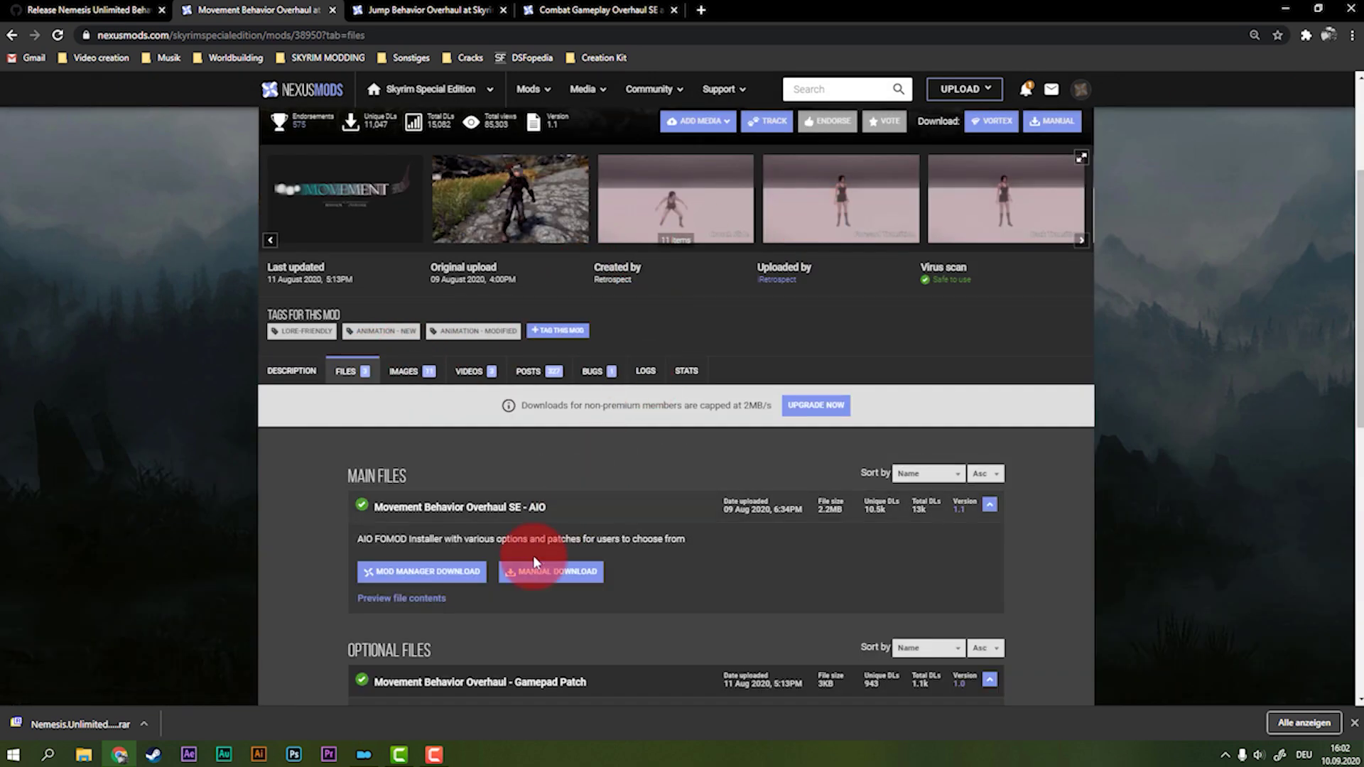
{"action": "left_click", "coordinate": [460, 572]}
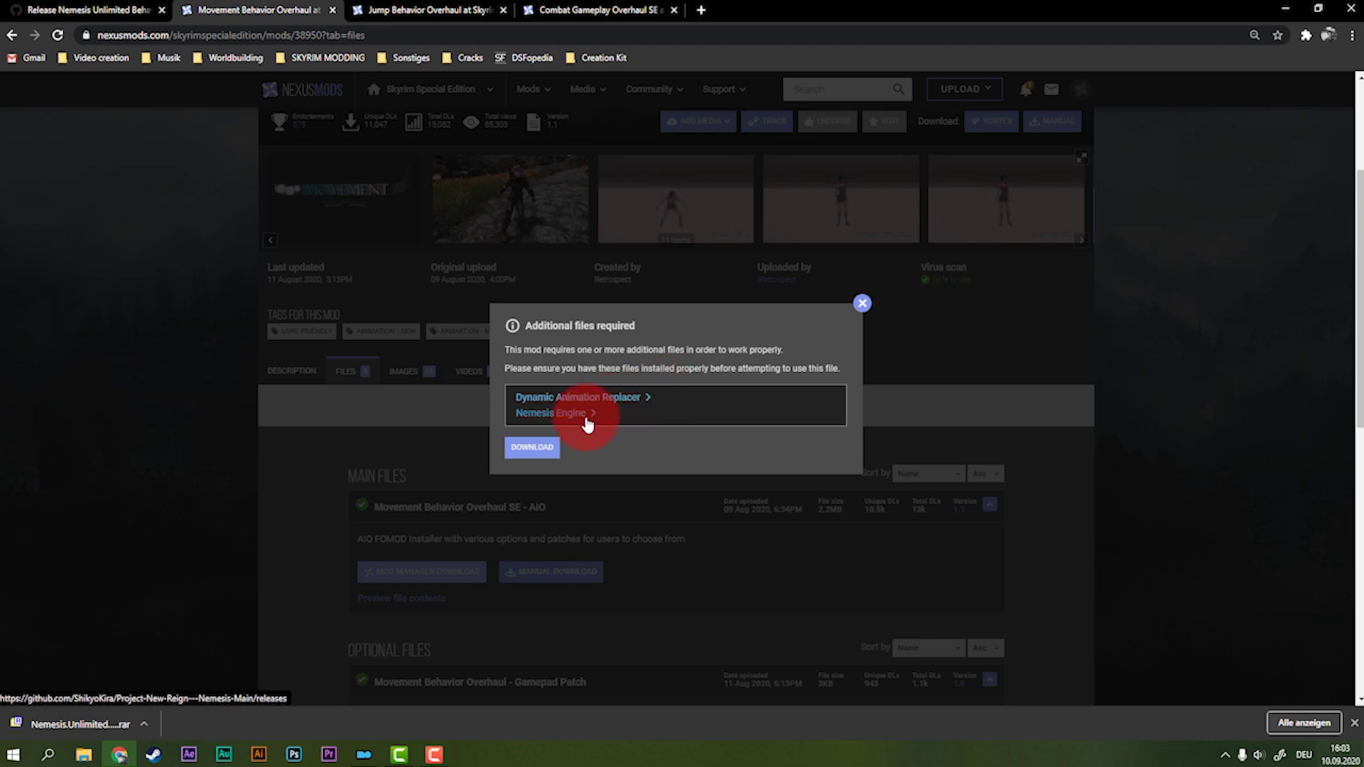
{"action": "left_click", "coordinate": [542, 462]}
{"action": "left_click", "coordinate": [717, 455]}
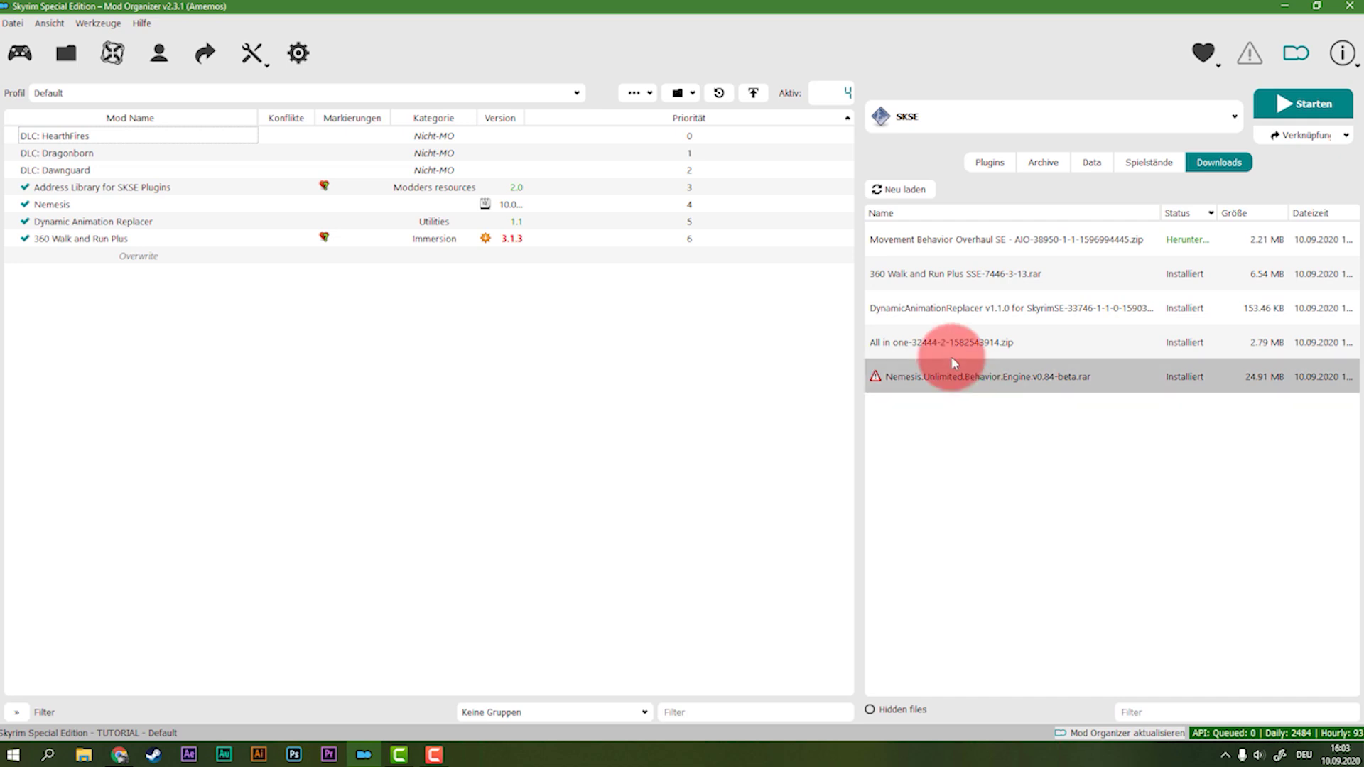
- Switch to Mod Organizer and start installing Movement Behavior Overhaul SE, keeping the behavior trigger on Combat and Non-Combat
{"action": "left_click", "coordinate": [967, 245]}
{"action": "double_click", "coordinate": [966, 245]}
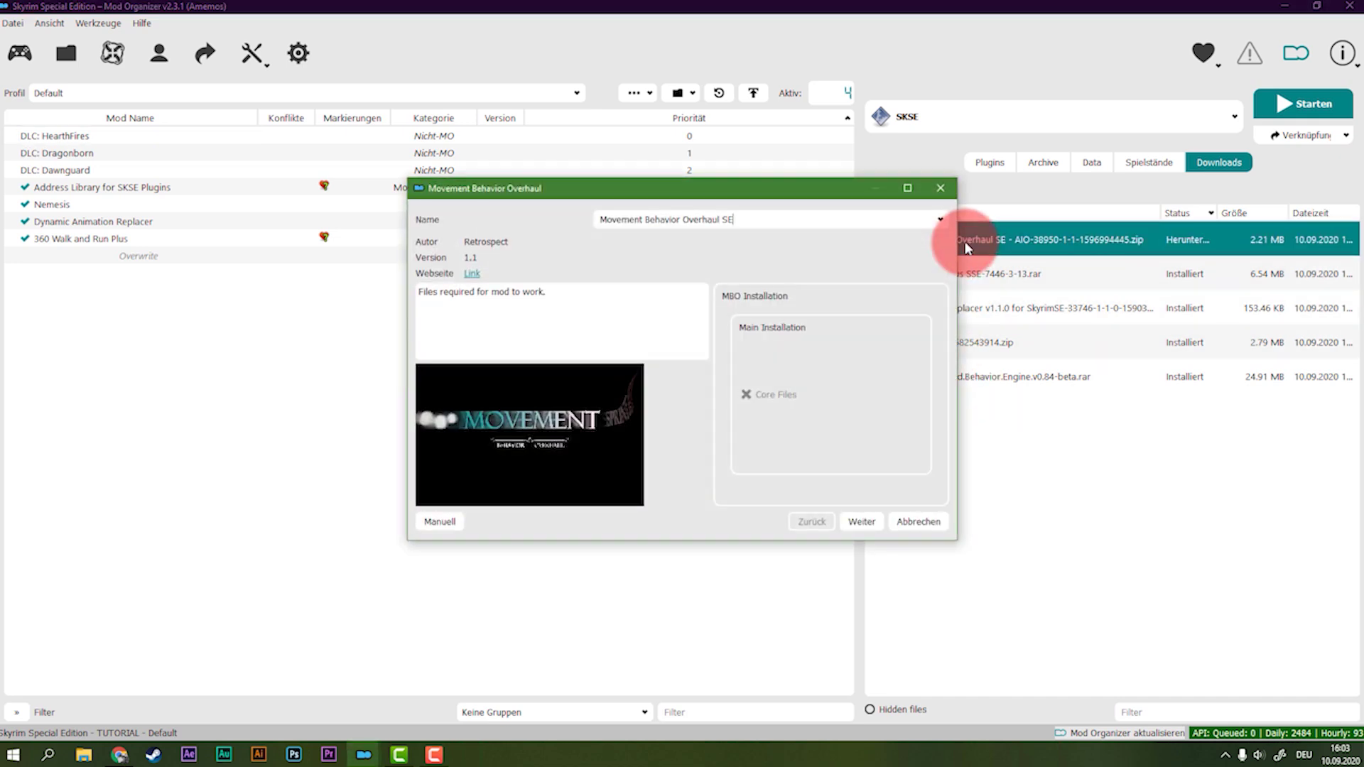
{"action": "left_click", "coordinate": [877, 527]}
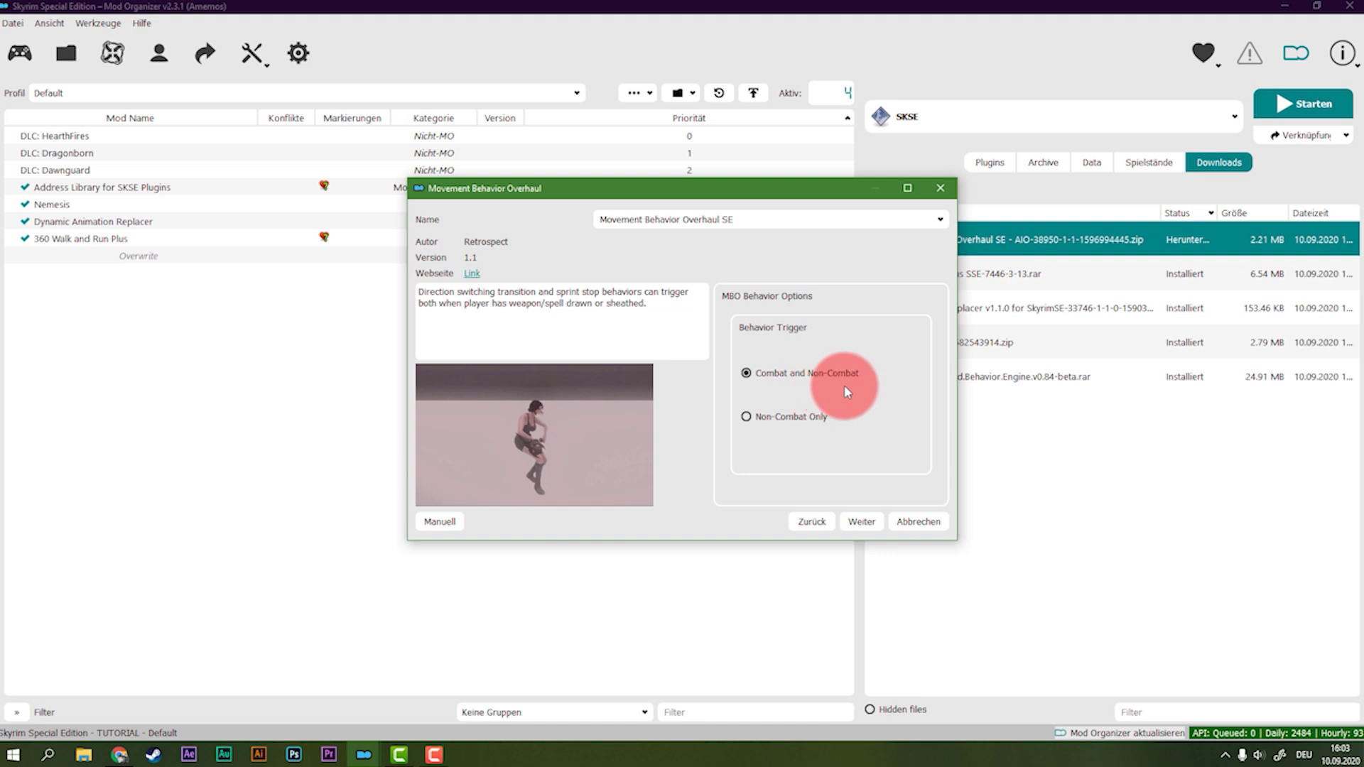
{"action": "mouse_move", "coordinate": [854, 419]}
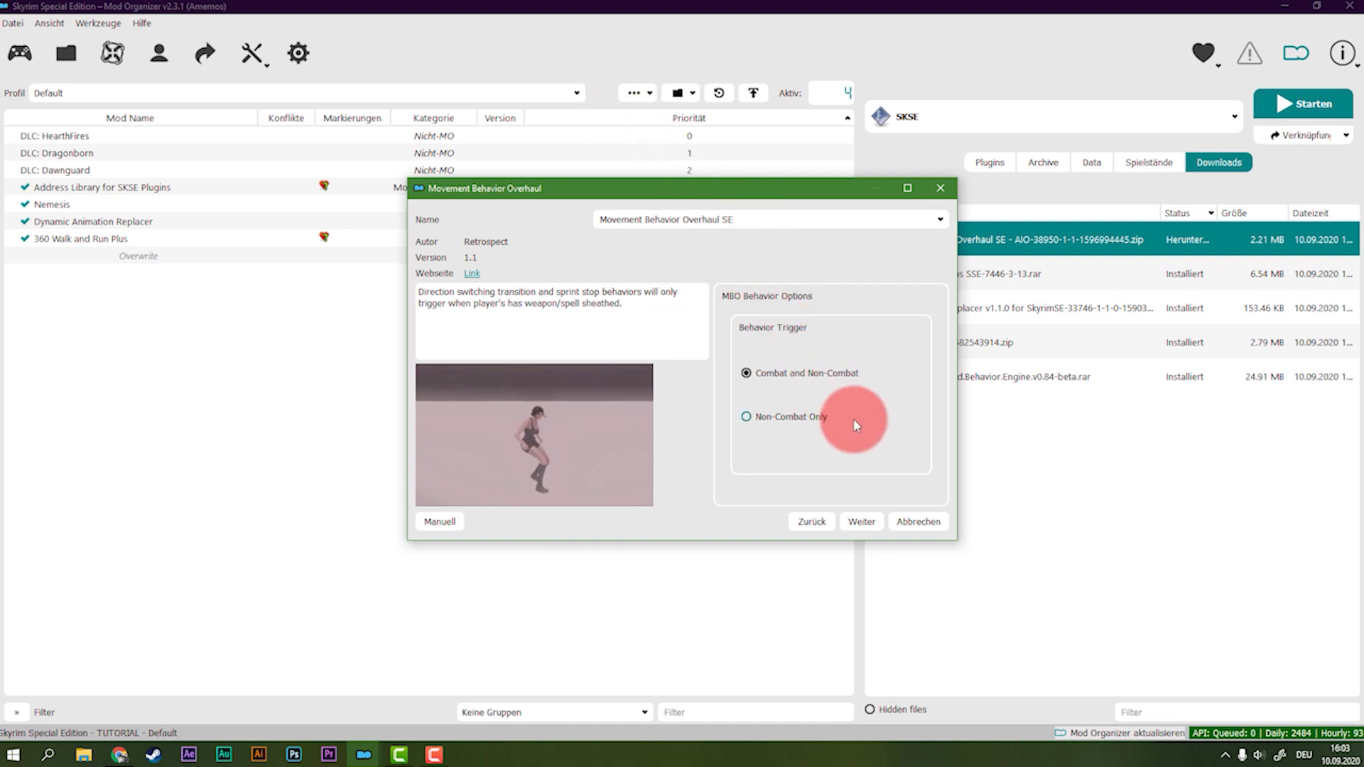
{"action": "left_click", "coordinate": [863, 523]}
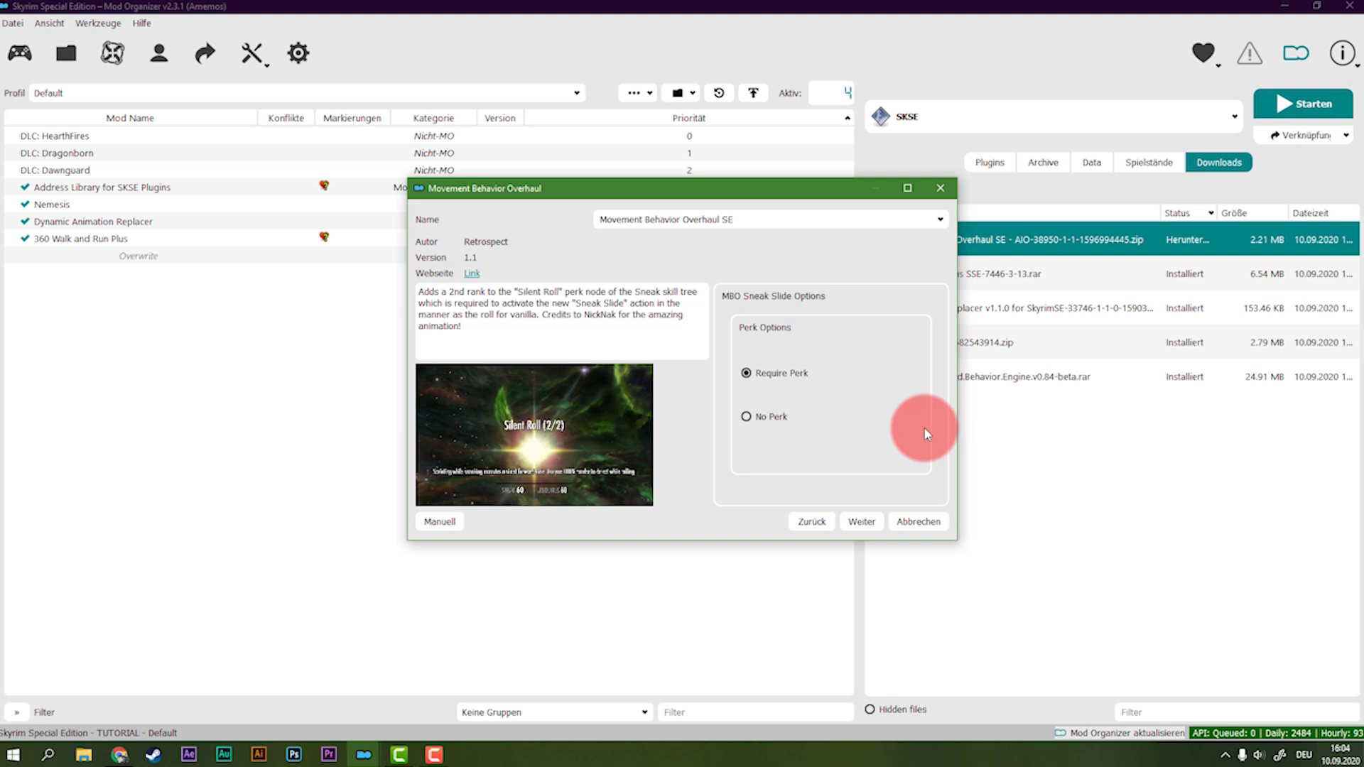
- Set the Sneak Slide perk option to No Perk in the Movement Behavior Overhaul installation
{"action": "mouse_move", "coordinate": [867, 409]}
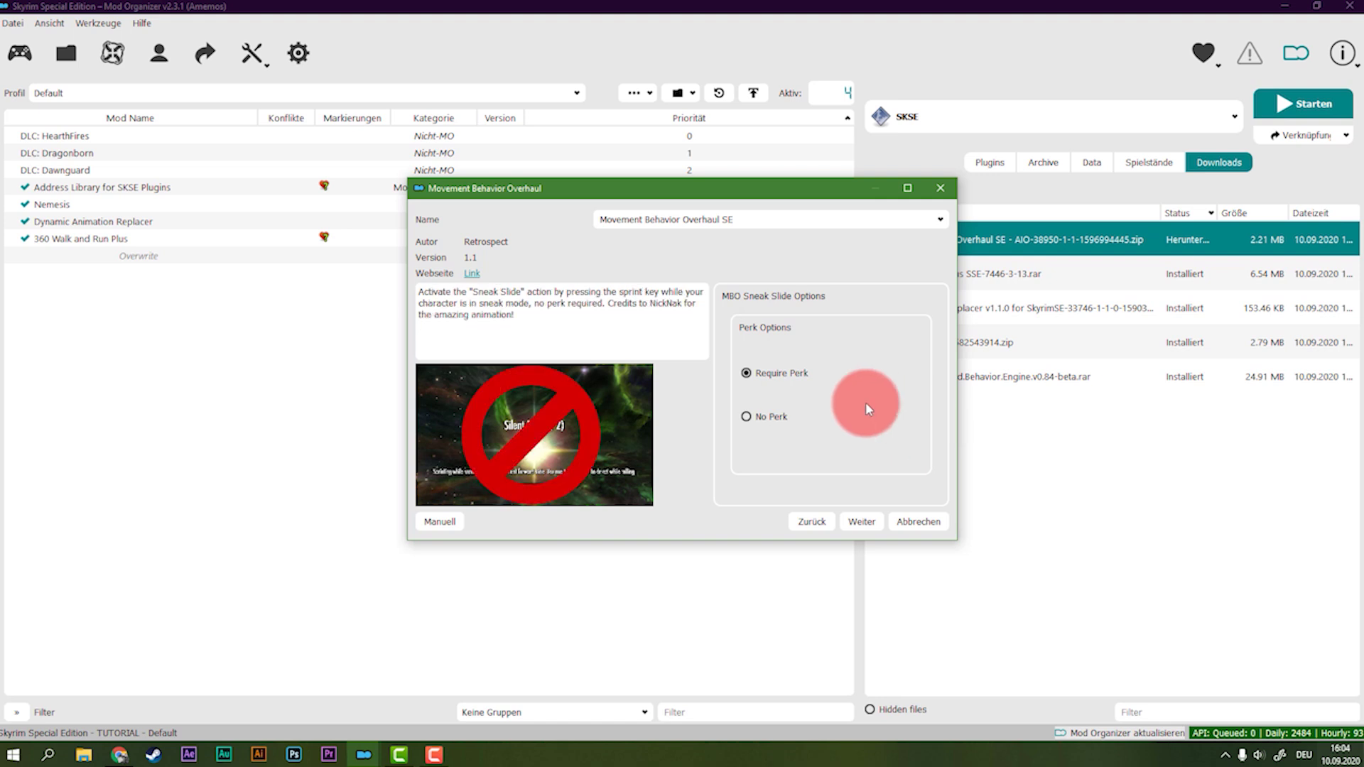
{"action": "left_click", "coordinate": [752, 418]}
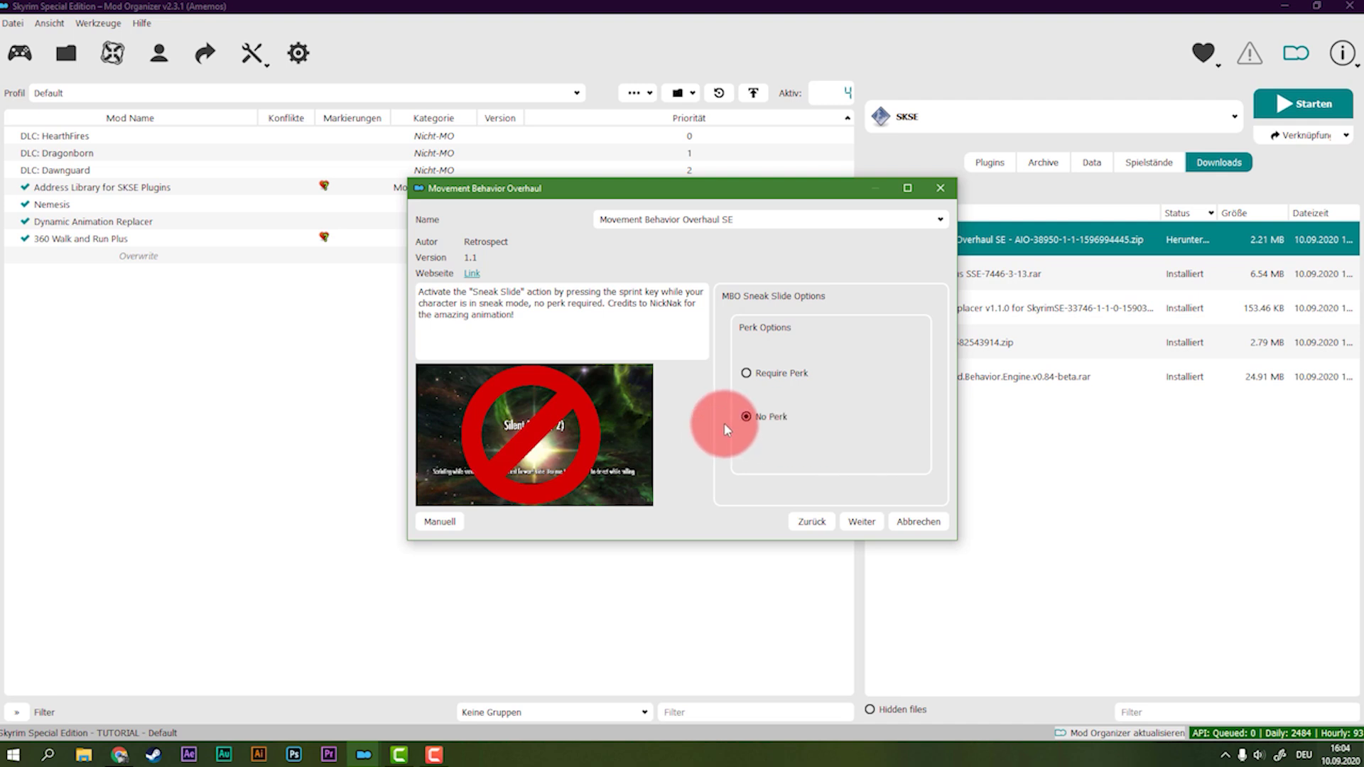
{"action": "left_click", "coordinate": [874, 514]}
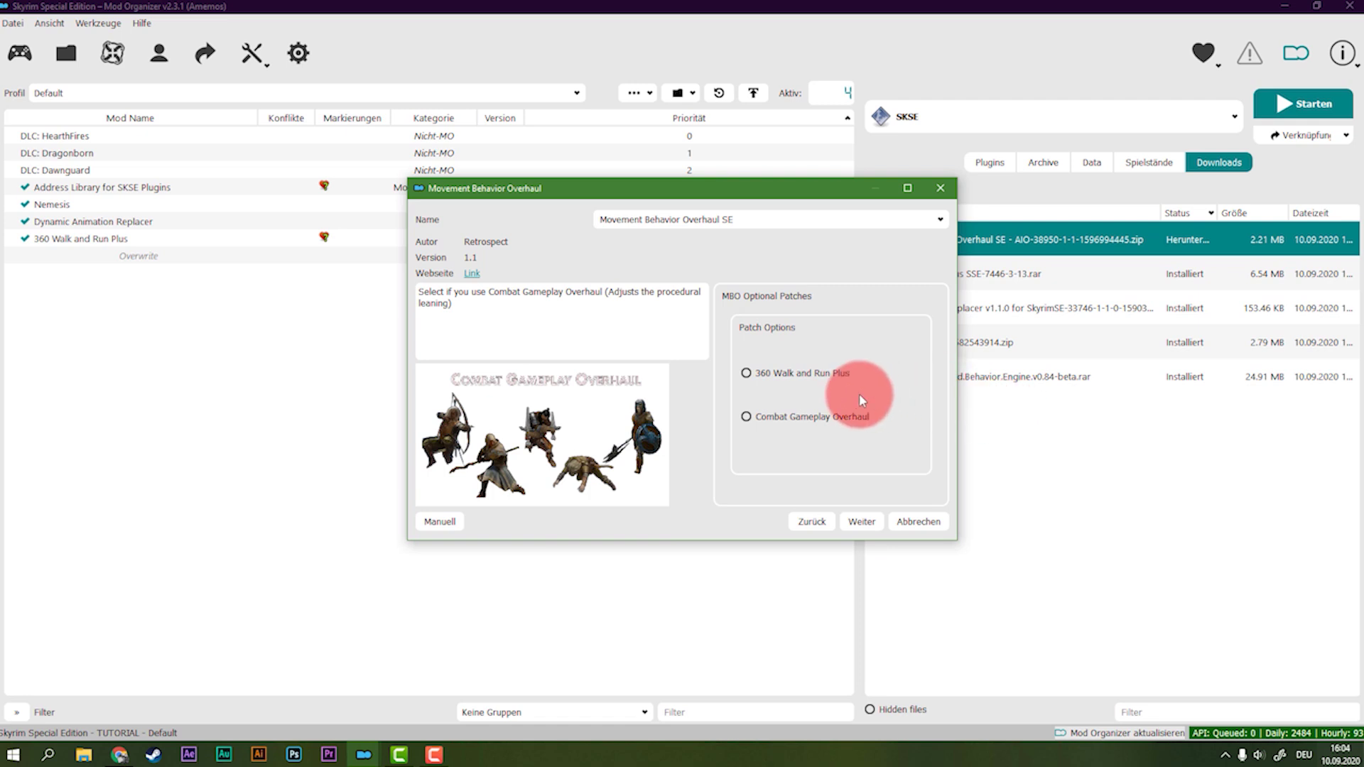
- Include the optional patches for 360 Walk and Run Plus and Combat Gameplay Overhaul
{"action": "left_click", "coordinate": [837, 378]}
{"action": "mouse_move", "coordinate": [914, 426]}
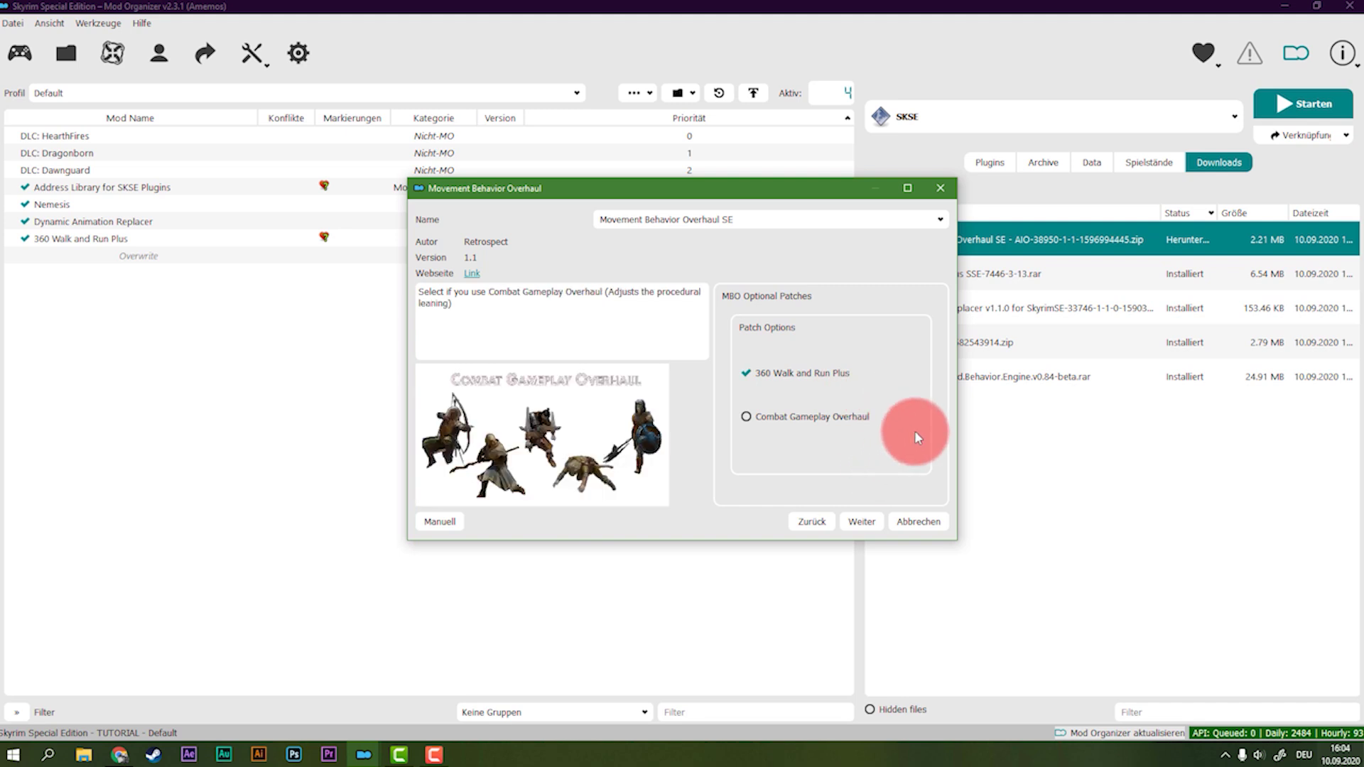
{"action": "left_click", "coordinate": [845, 425]}
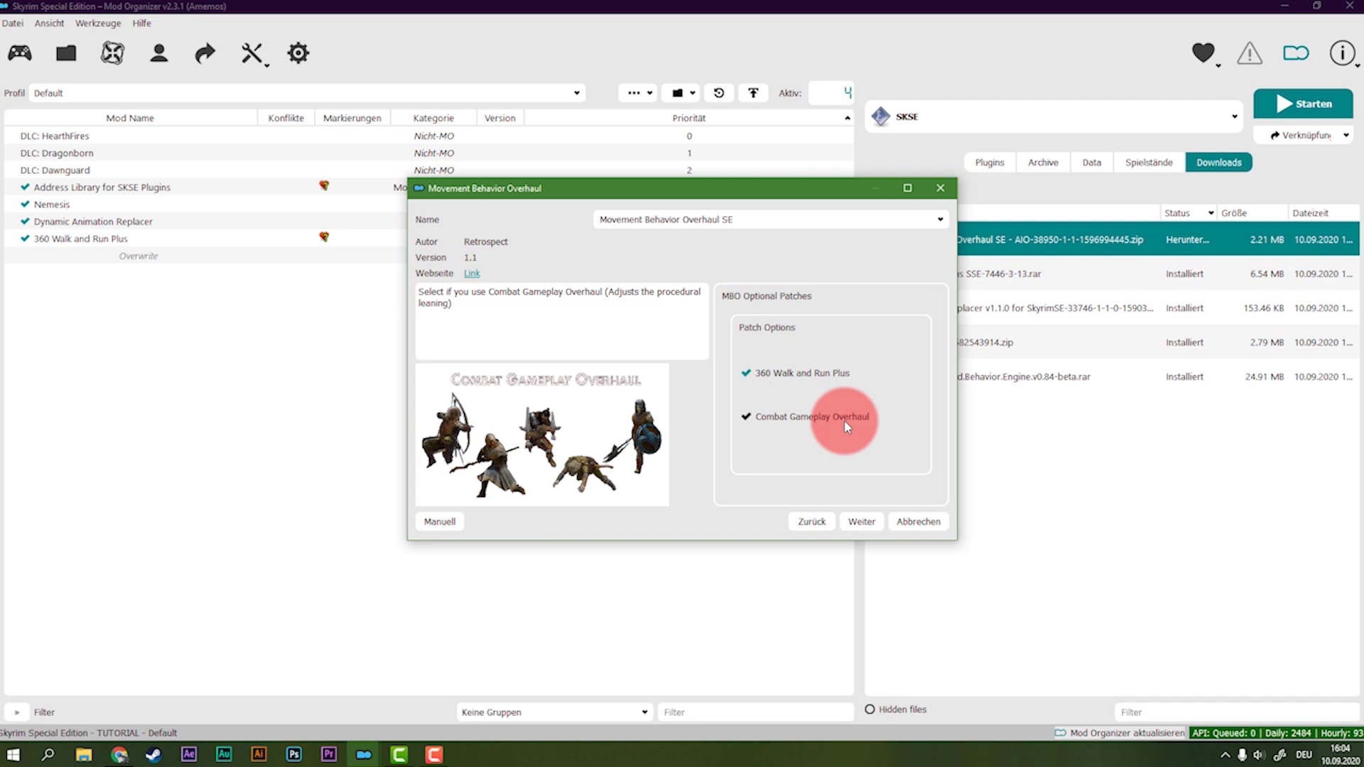
{"action": "left_click", "coordinate": [864, 521]}
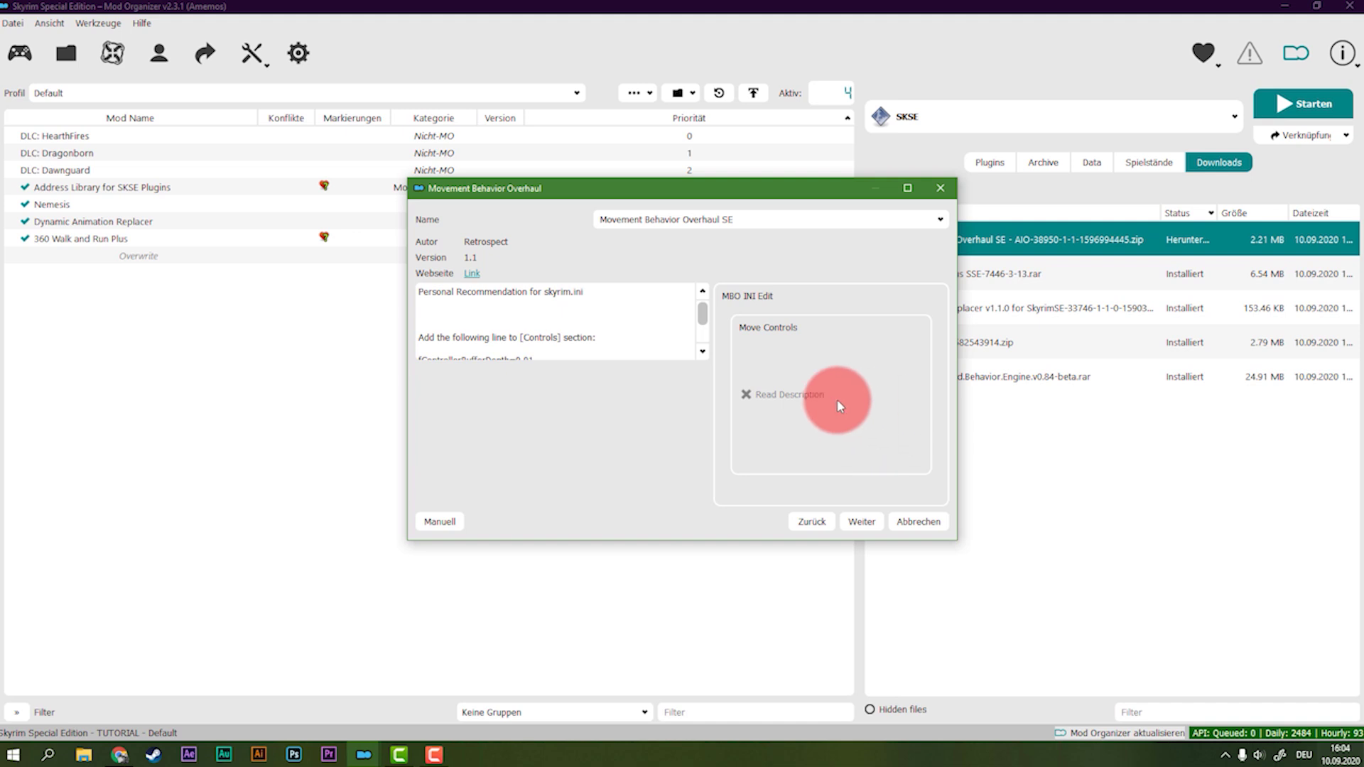
- Copy the line fControllerBufferDepth=0.01 from the INI edit description and finish installing Movement Behavior Overhaul SE
{"action": "left_click_drag", "start_coordinate": [703, 313], "coordinate": [706, 320]}
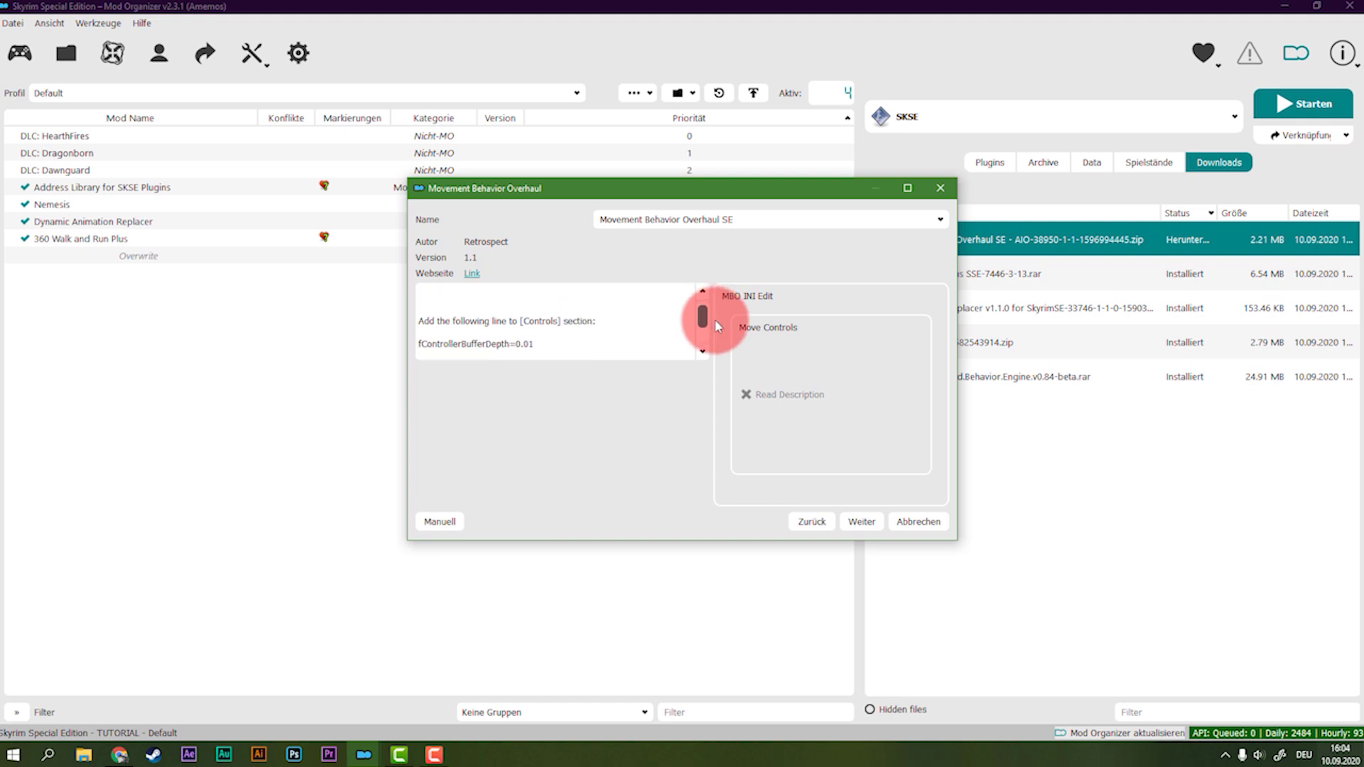
{"action": "triple_click", "coordinate": [459, 348]}
{"action": "scroll", "coordinate": [511, 327], "scroll_direction": "up", "scroll_amount": 1}
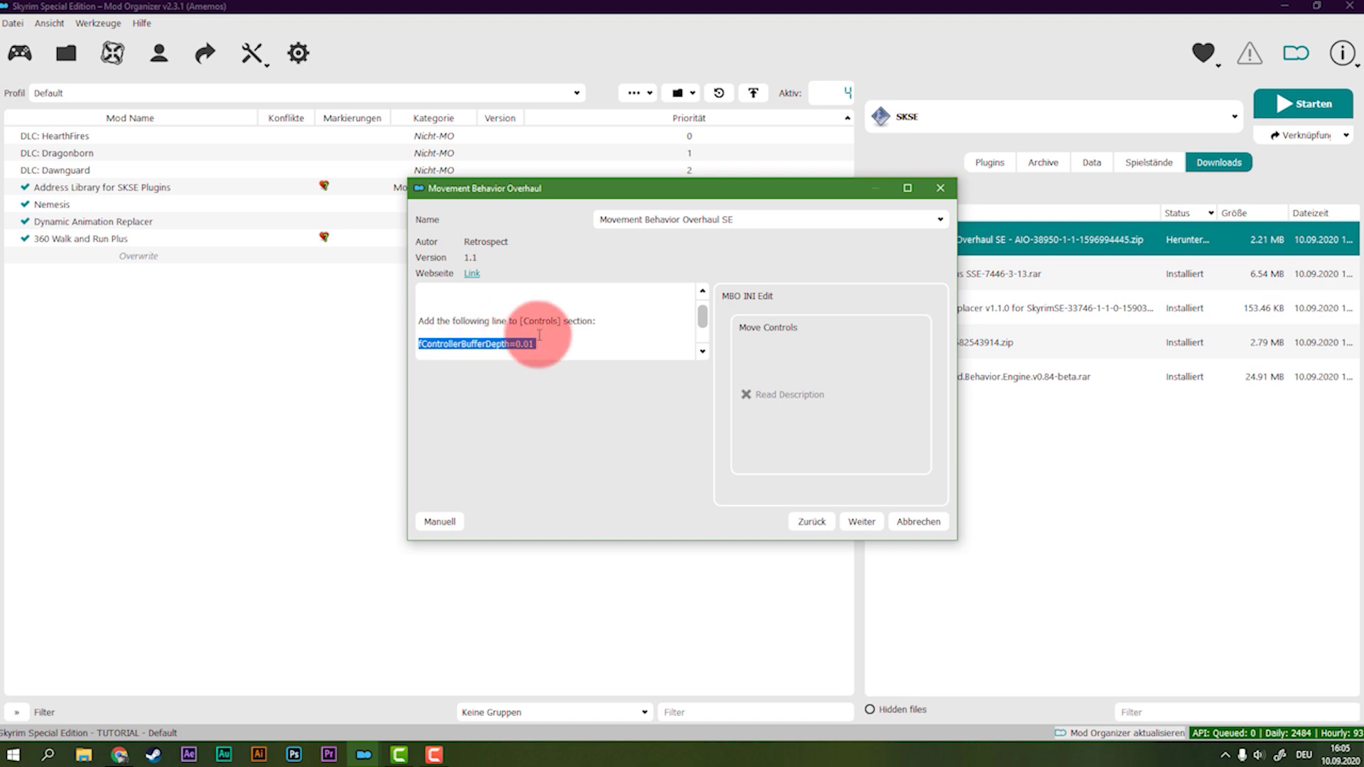
{"action": "scroll", "coordinate": [497, 329], "scroll_direction": "down", "scroll_amount": 1}
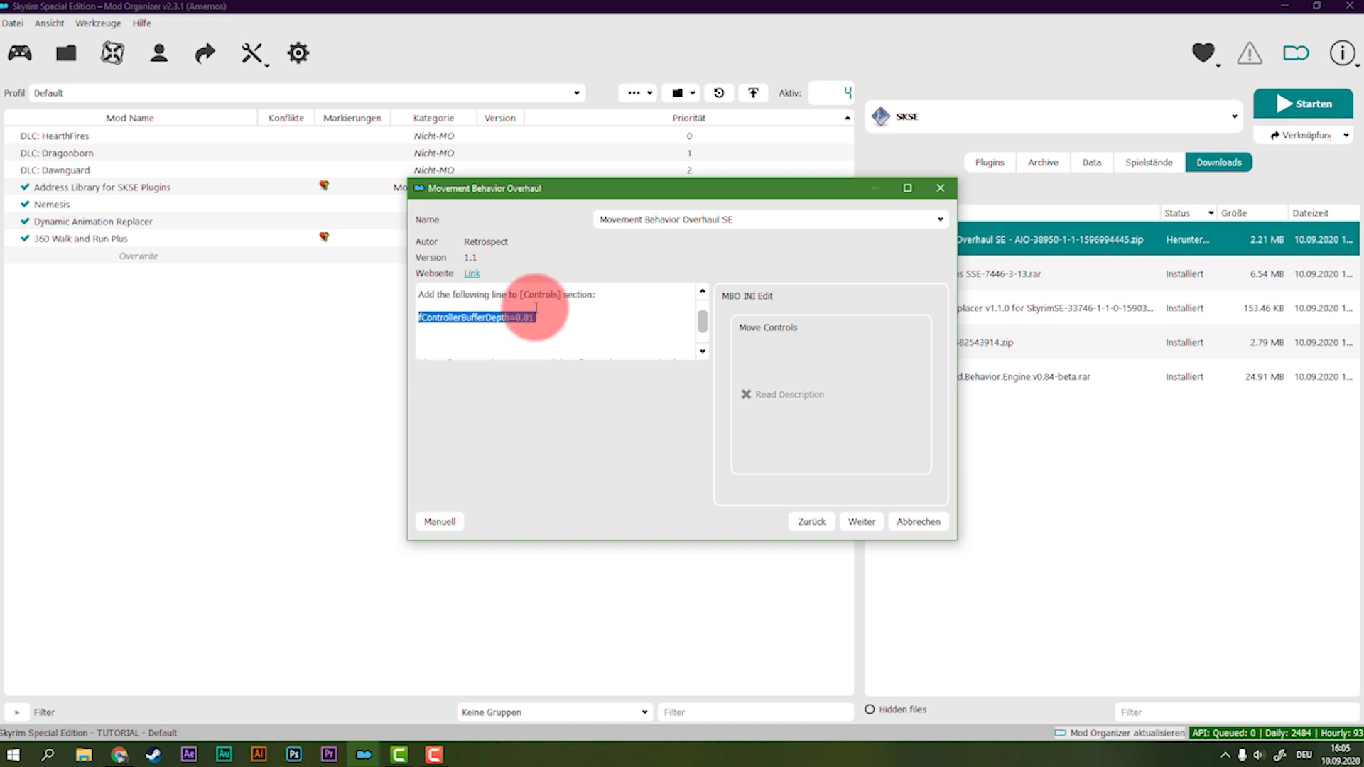
{"action": "right_click", "coordinate": [509, 321]}
{"action": "left_click", "coordinate": [529, 329]}
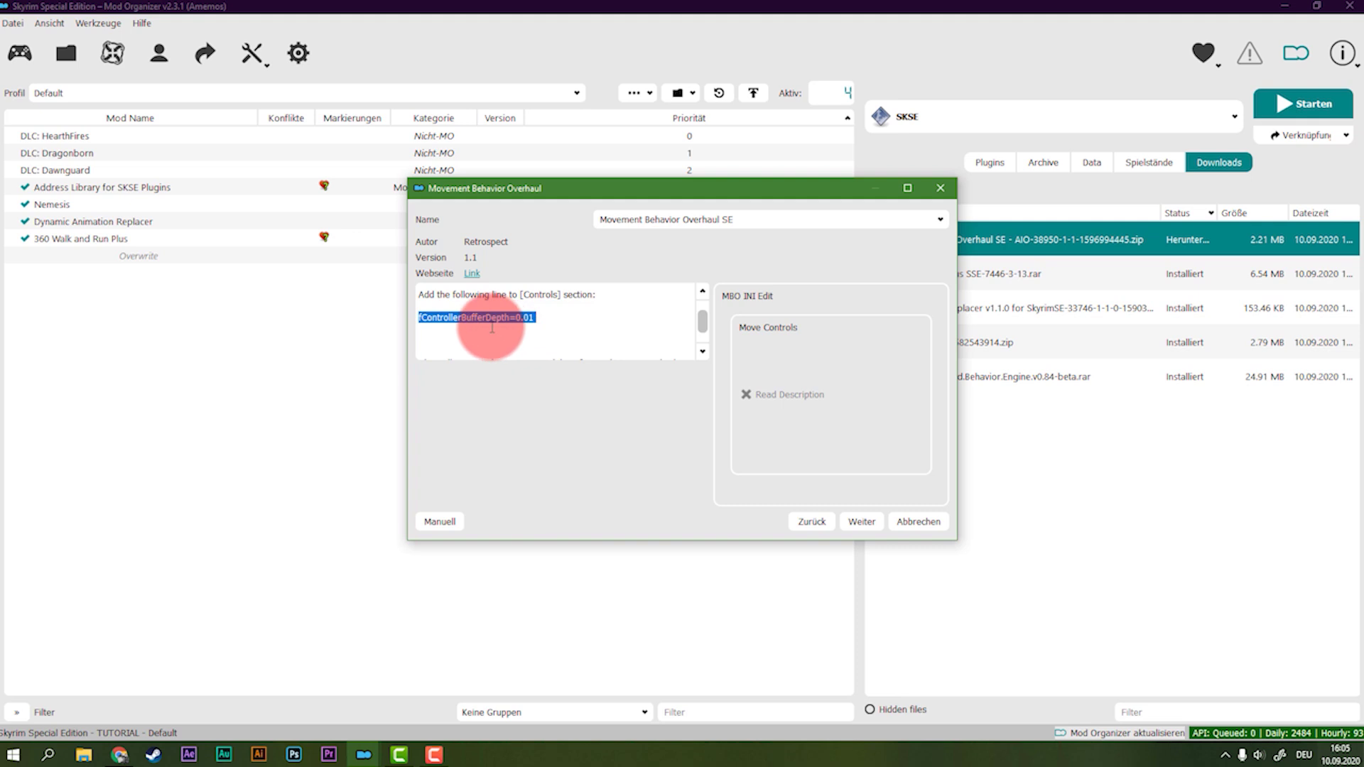
{"action": "left_click", "coordinate": [853, 520]}
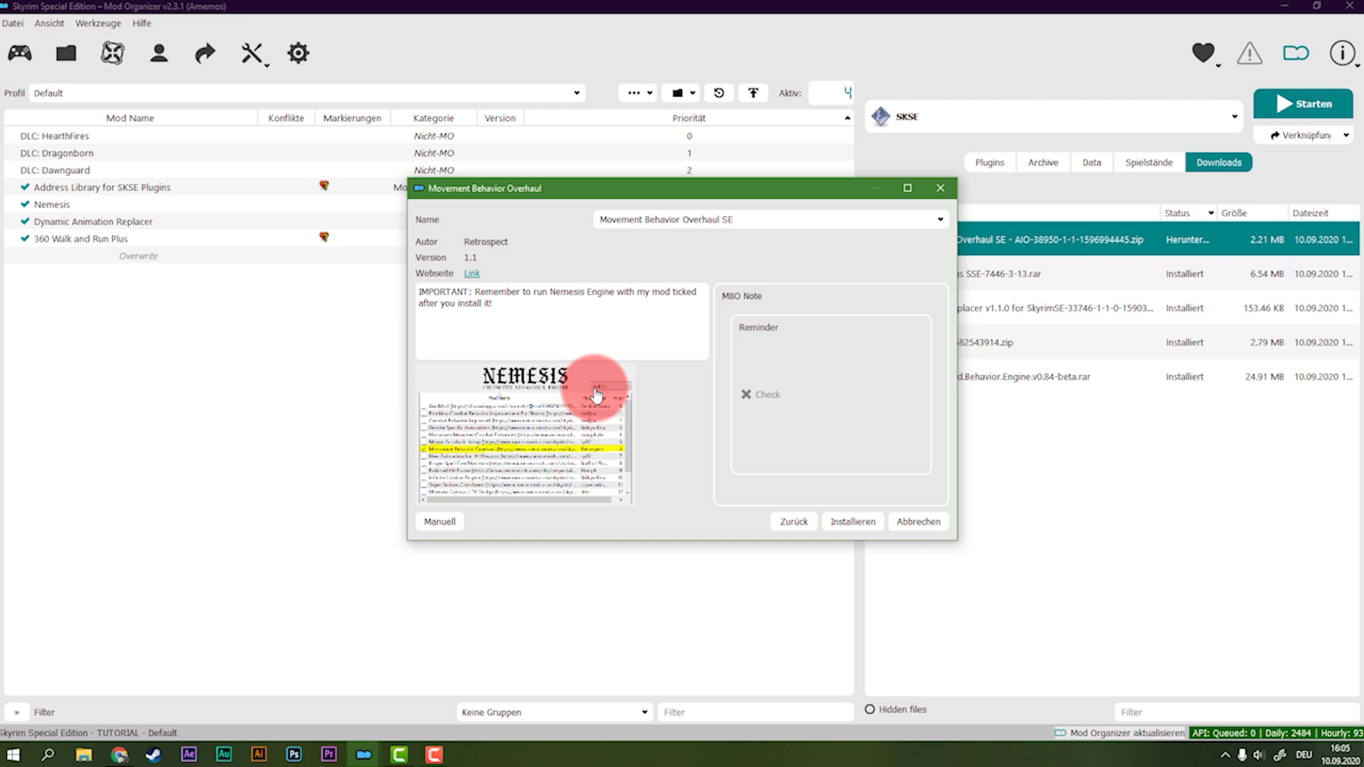
{"action": "left_click", "coordinate": [852, 523]}
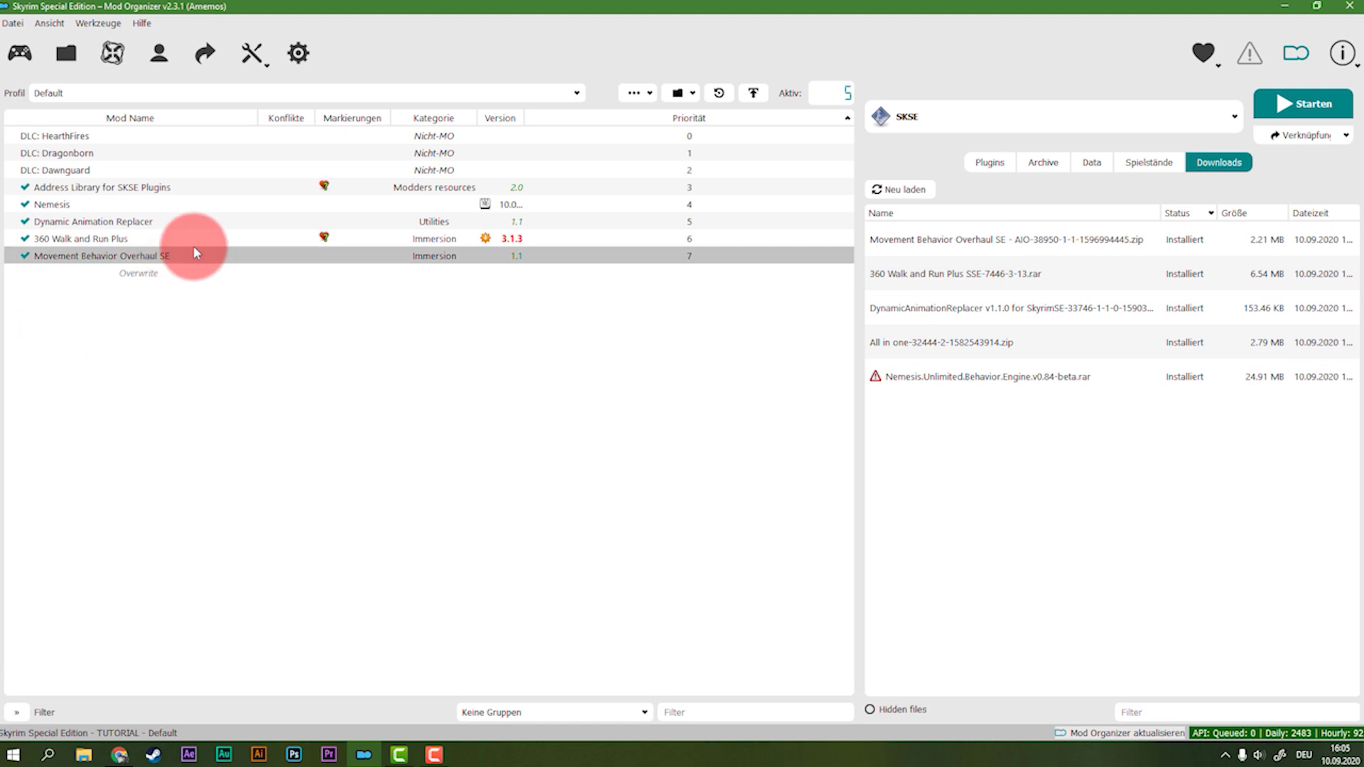
- Open the profile's skyrim.ini in the INI Editor and look through it for a [Controls] section
{"action": "left_click", "coordinate": [252, 53]}
{"action": "left_click", "coordinate": [274, 103]}
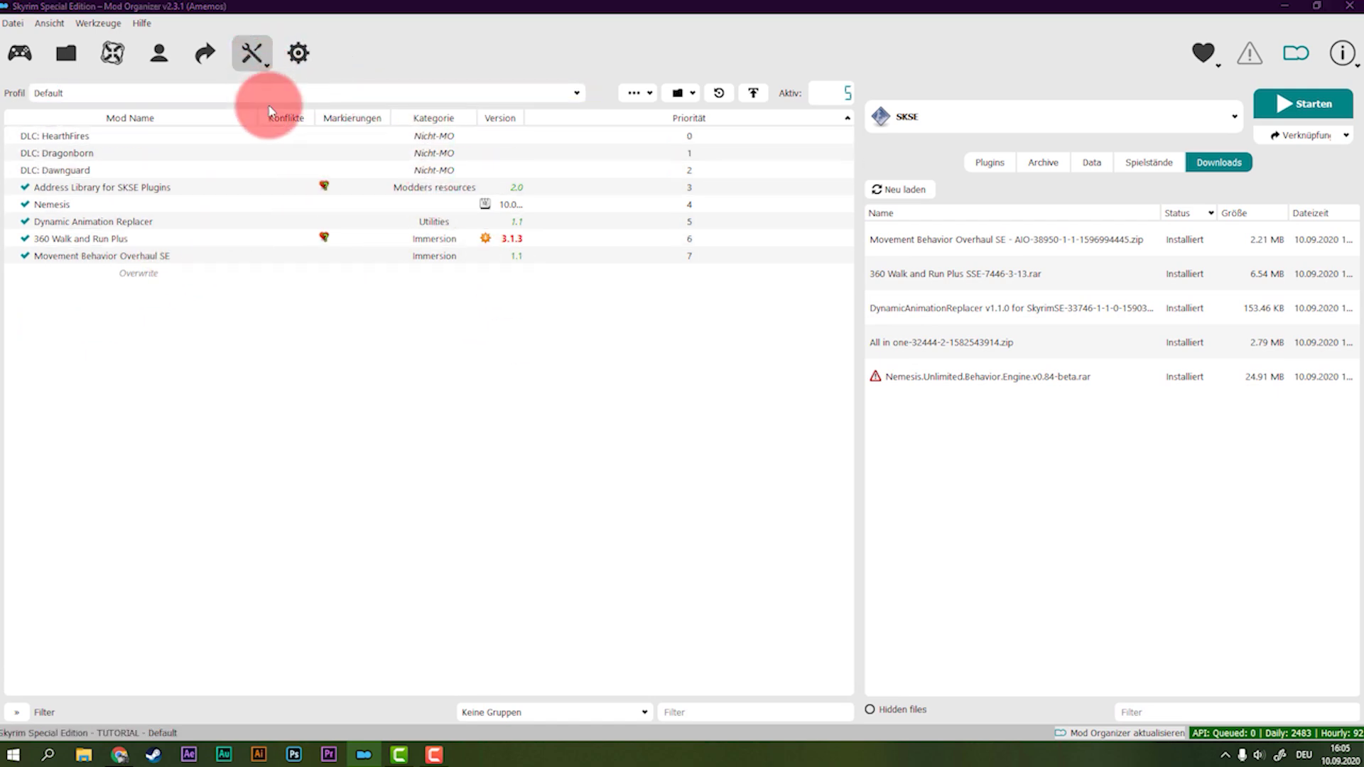
{"action": "left_click", "coordinate": [576, 267]}
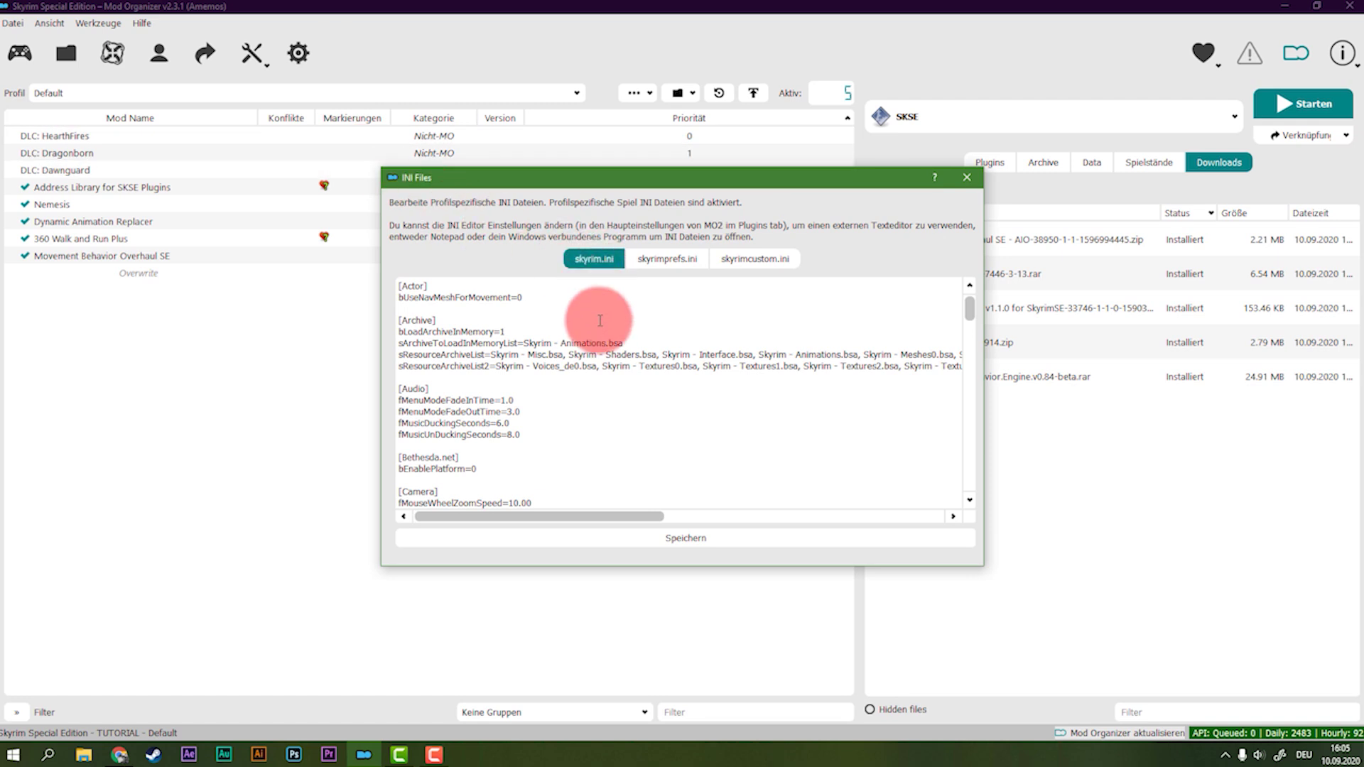
{"action": "scroll", "coordinate": [584, 318], "scroll_direction": "down", "scroll_amount": 4}
{"action": "scroll", "coordinate": [584, 319], "scroll_direction": "down", "scroll_amount": 10}
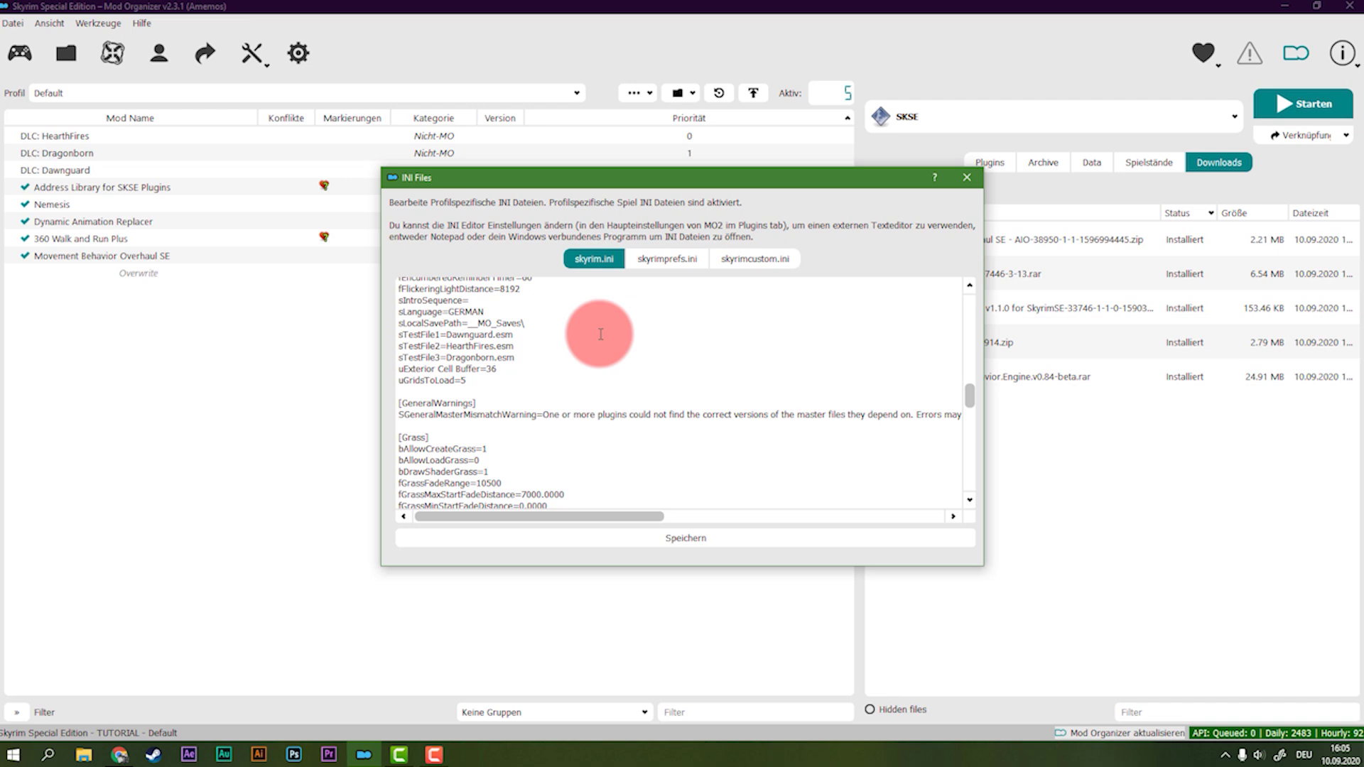
{"action": "scroll", "coordinate": [600, 334], "scroll_direction": "down", "scroll_amount": 9}
{"action": "scroll", "coordinate": [603, 341], "scroll_direction": "down", "scroll_amount": 4}
{"action": "scroll", "coordinate": [590, 370], "scroll_direction": "up", "scroll_amount": 3}
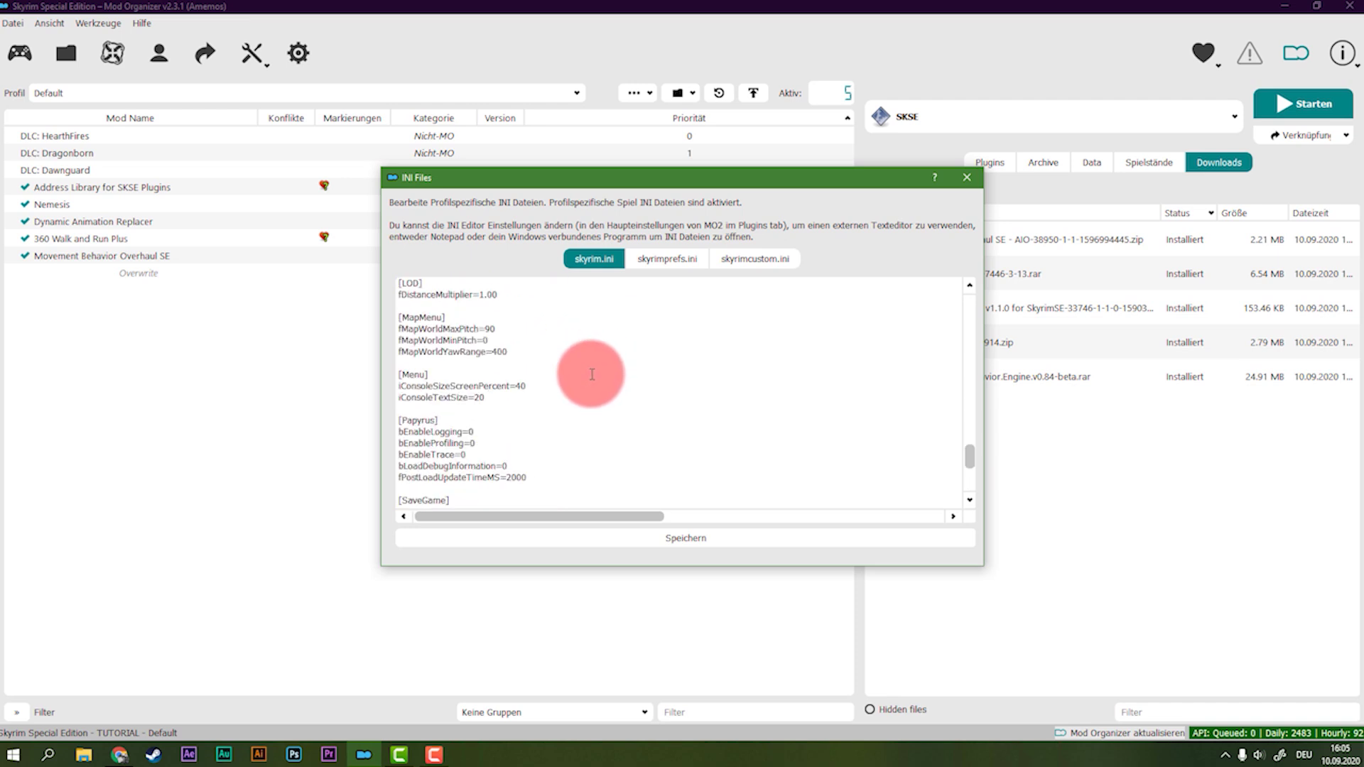
{"action": "scroll", "coordinate": [597, 377], "scroll_direction": "up", "scroll_amount": 9}
{"action": "scroll", "coordinate": [632, 390], "scroll_direction": "up", "scroll_amount": 8}
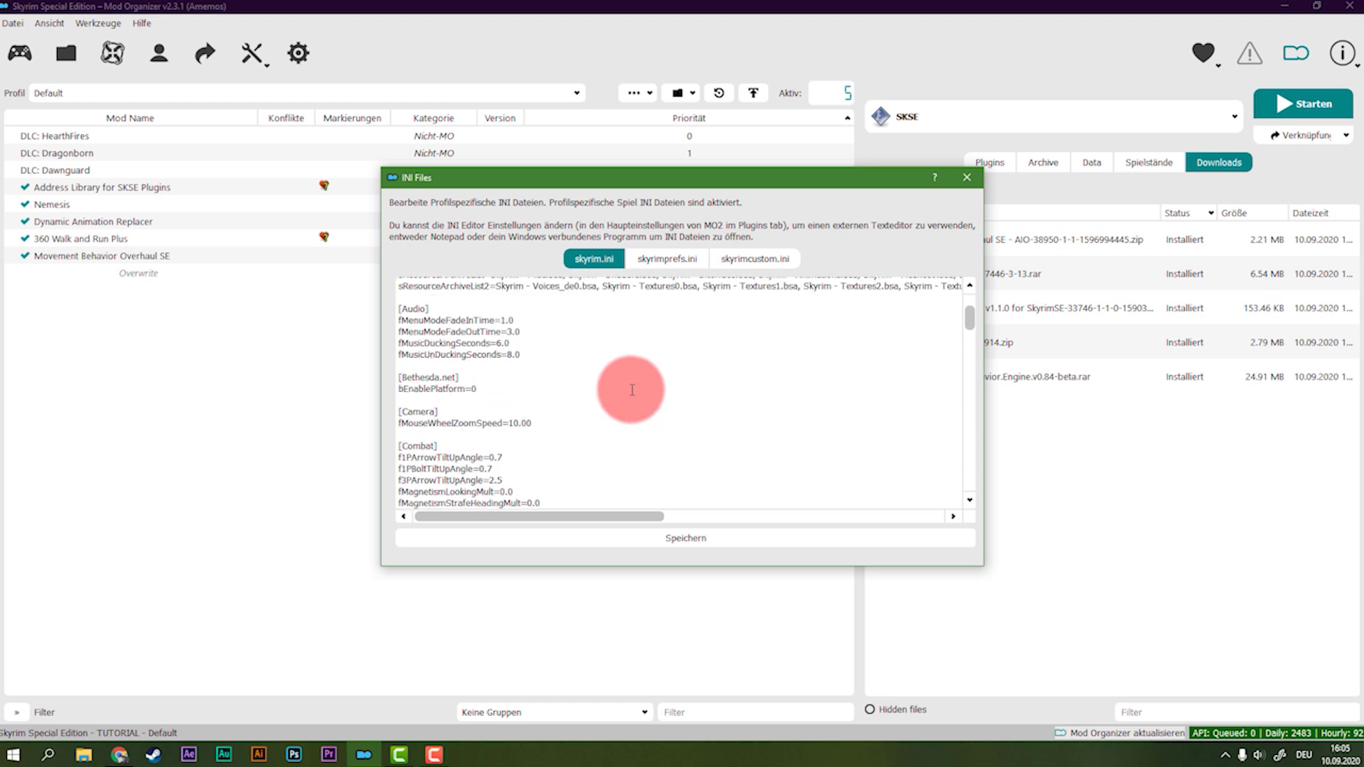
{"action": "scroll", "coordinate": [632, 390], "scroll_direction": "down", "scroll_amount": 15}
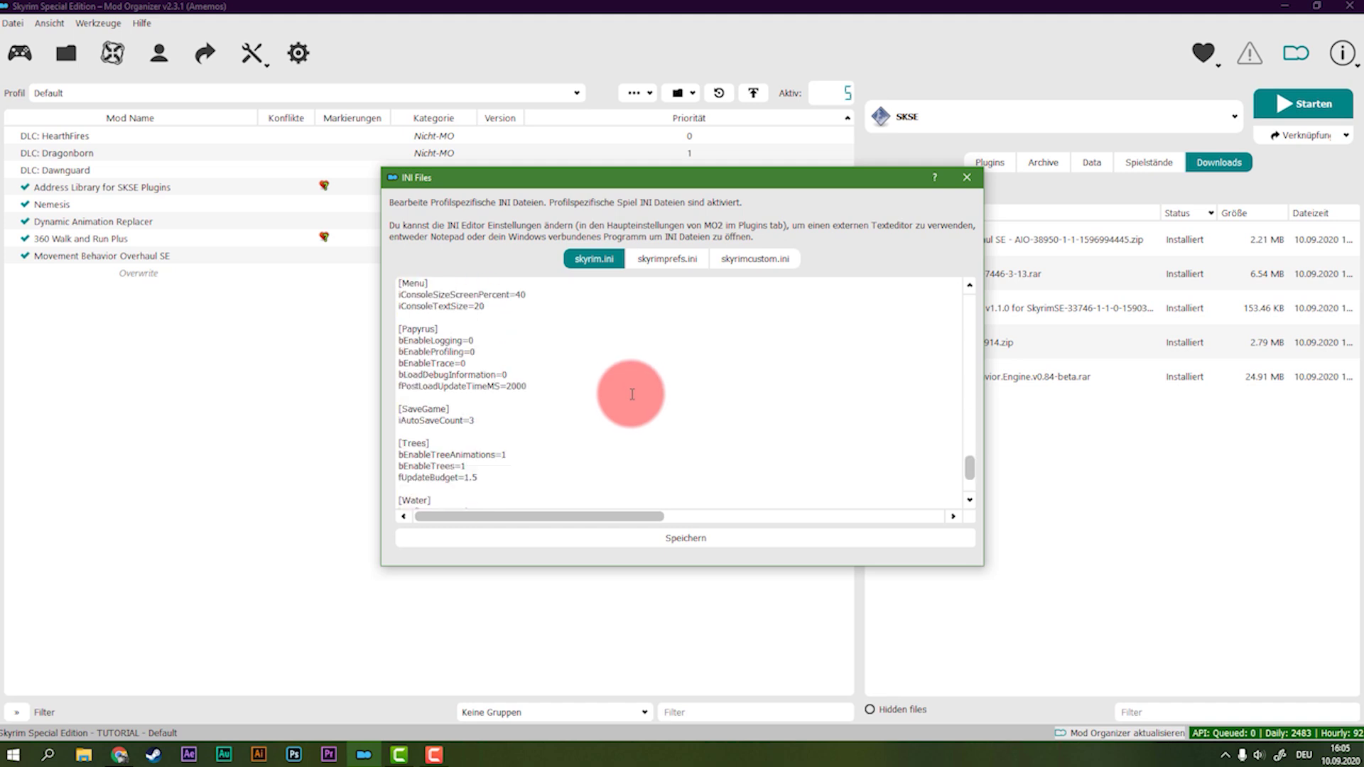
{"action": "scroll", "coordinate": [631, 394], "scroll_direction": "down", "scroll_amount": 3}
- Add a [control] section with the copied line fControllerBufferDepth=0.01 at the end of skyrim.ini, save it and close the editor
{"action": "left_click", "coordinate": [482, 499]}
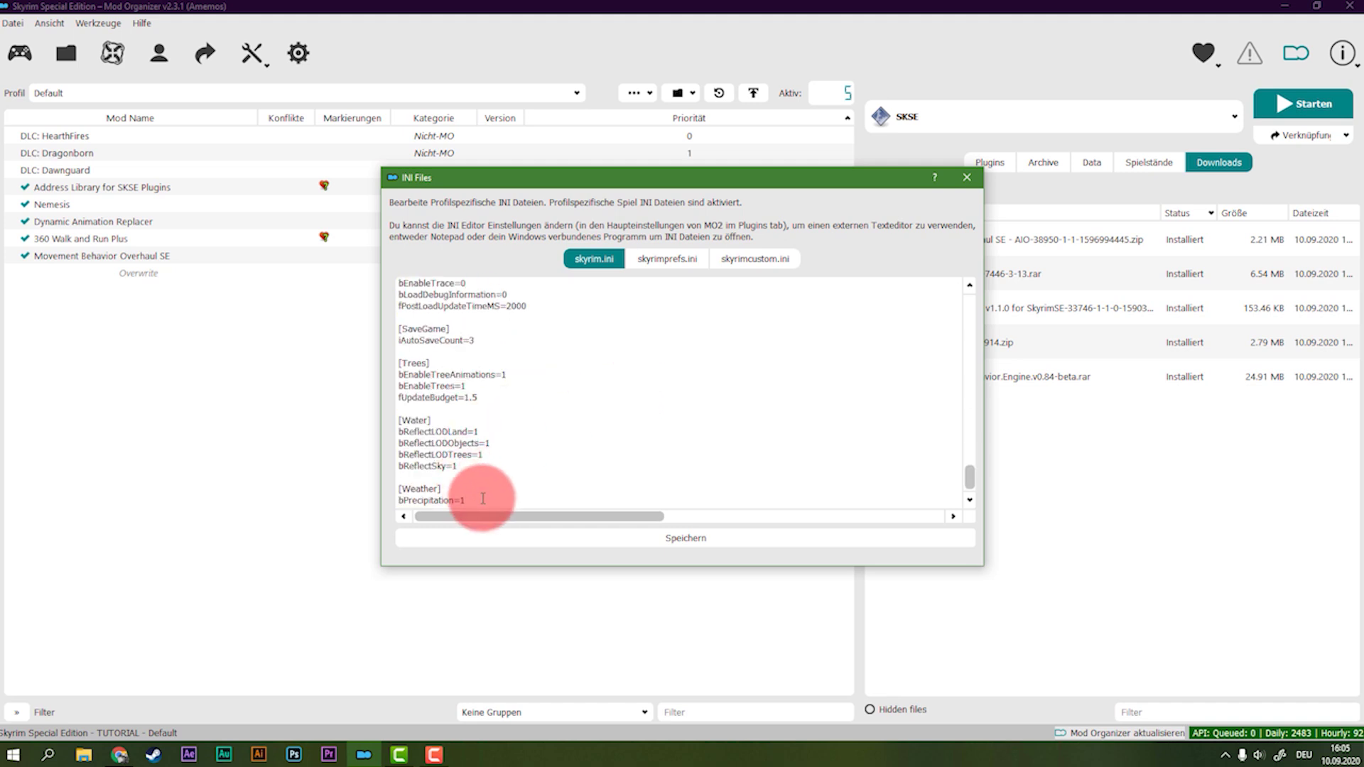
{"action": "key", "text": "Return"}
{"action": "type", "text": "[co"}
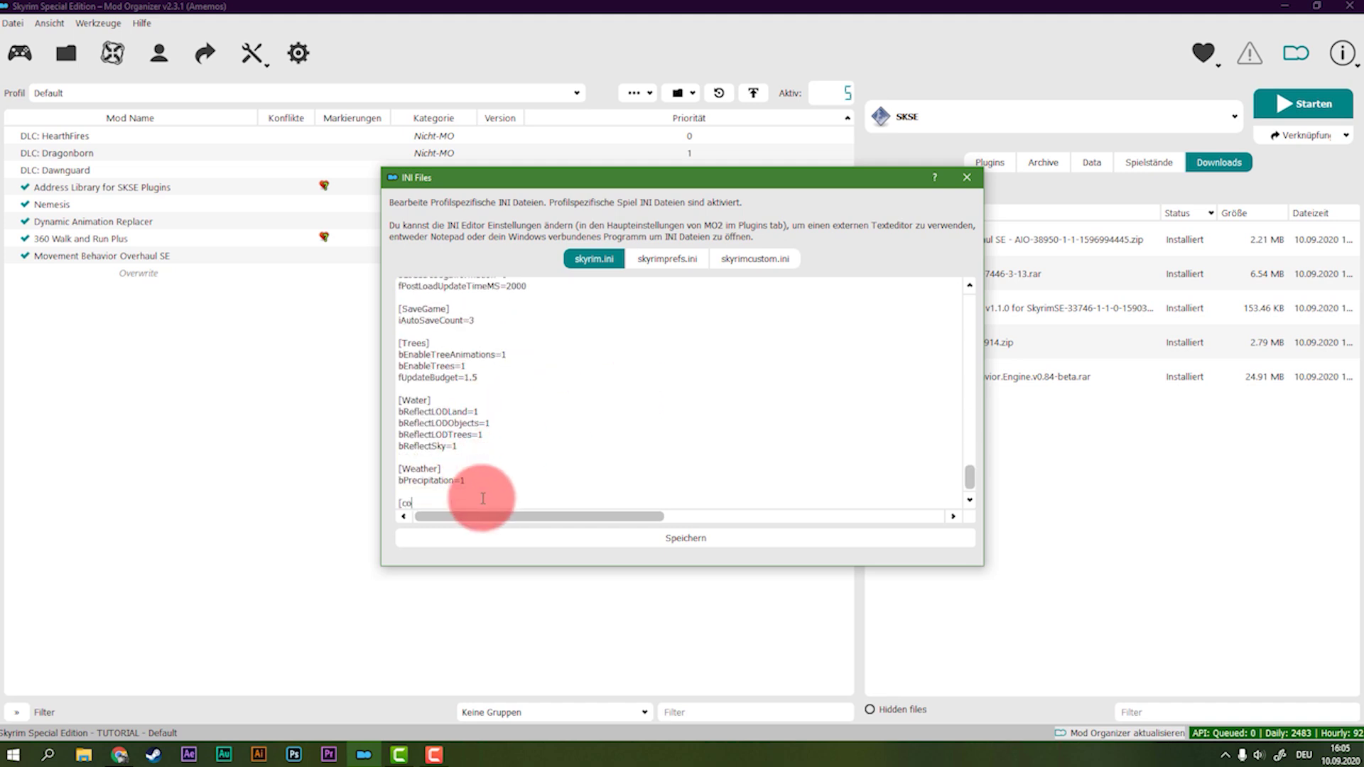
{"action": "type", "text": "ntrol"}
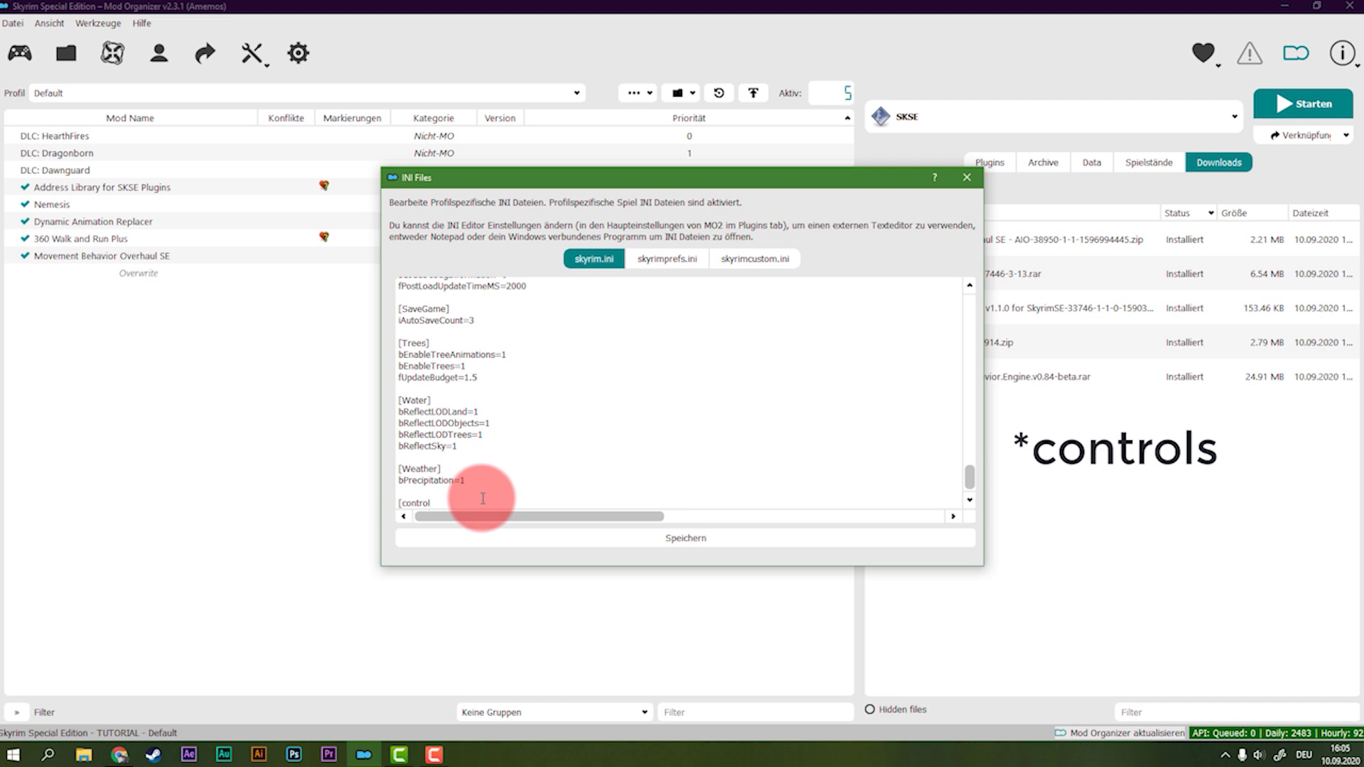
{"action": "type", "text": "]"}
{"action": "key", "text": "Return"}
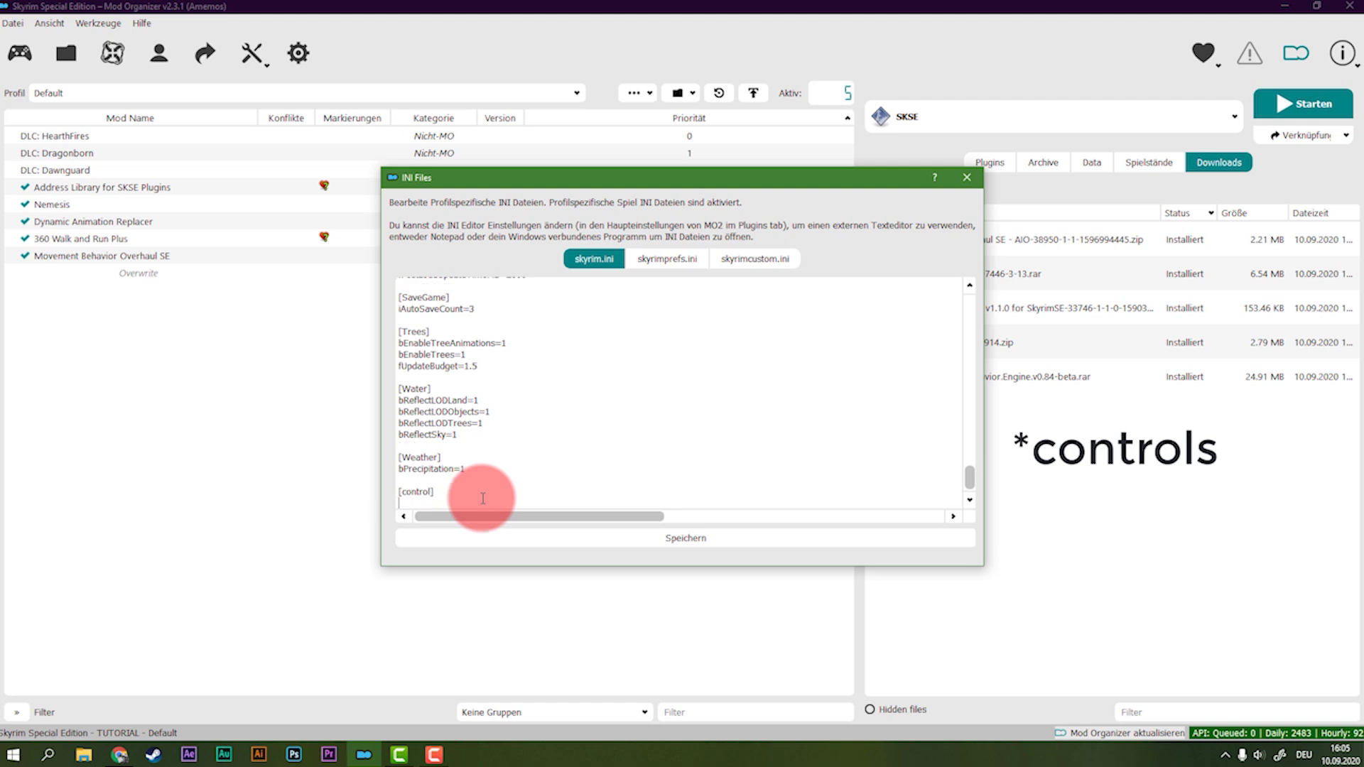
{"action": "key", "text": "ctrl+v"}
{"action": "key", "text": "Return"}
{"action": "left_click", "coordinate": [639, 537]}
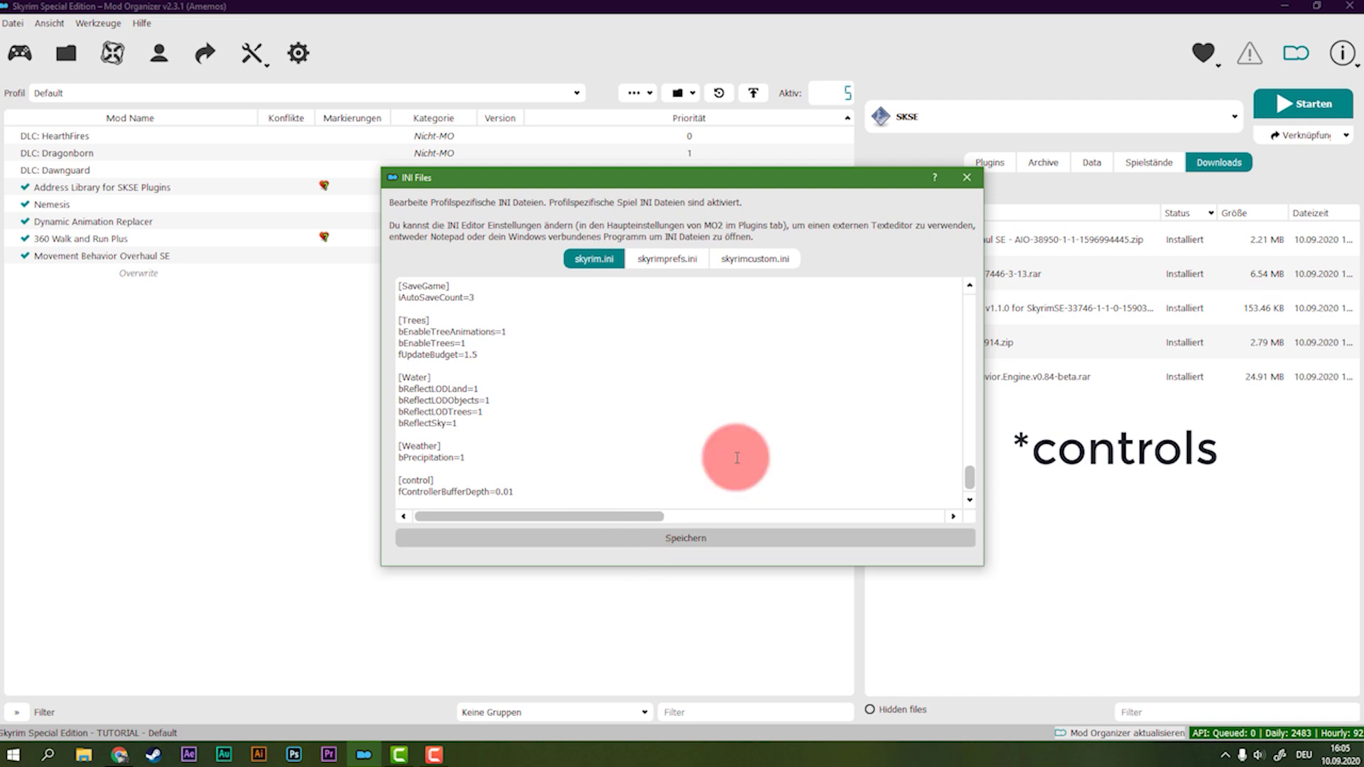
{"action": "left_click", "coordinate": [966, 179]}
- Download the Jump Behavior Overhaul SE - AIO file from its Nexus Mods page with the mod manager option and the slow download
{"action": "left_click", "coordinate": [807, 274]}
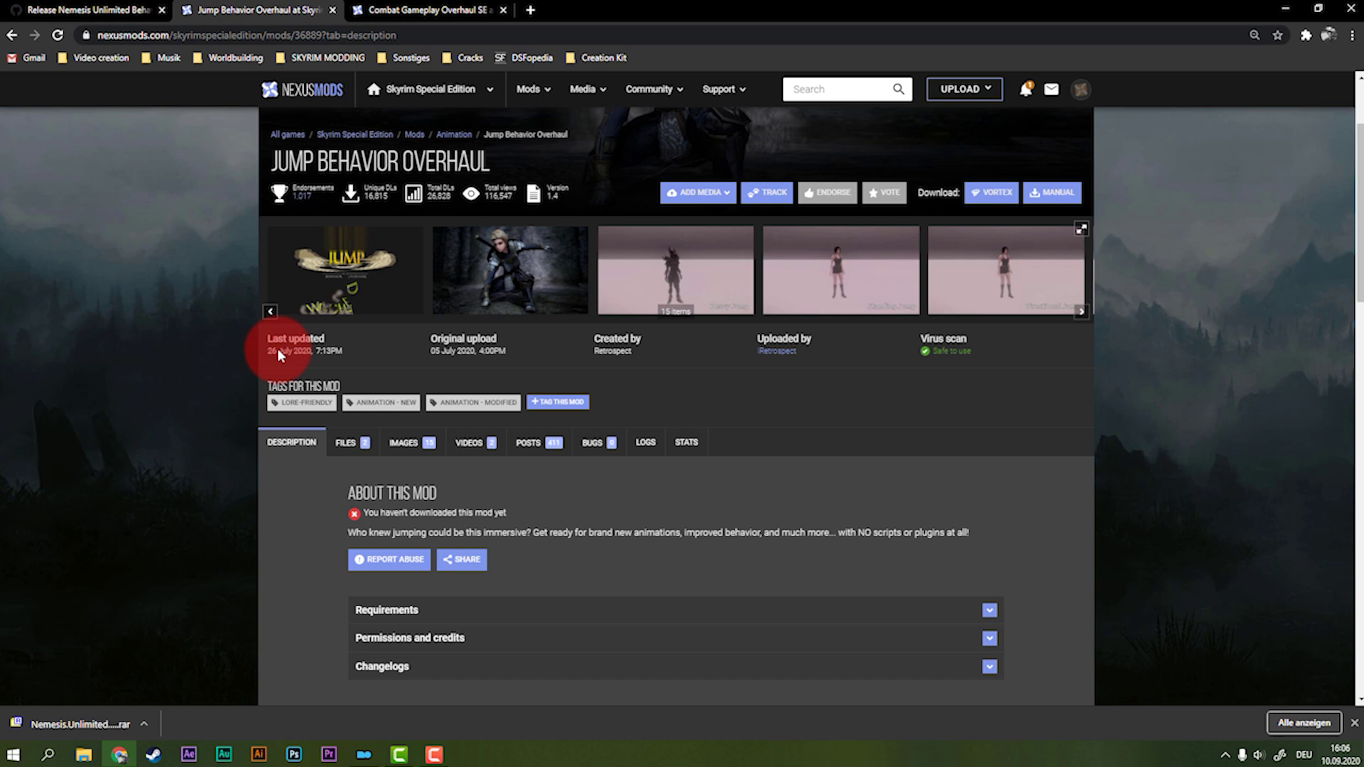
{"action": "left_click", "coordinate": [345, 442]}
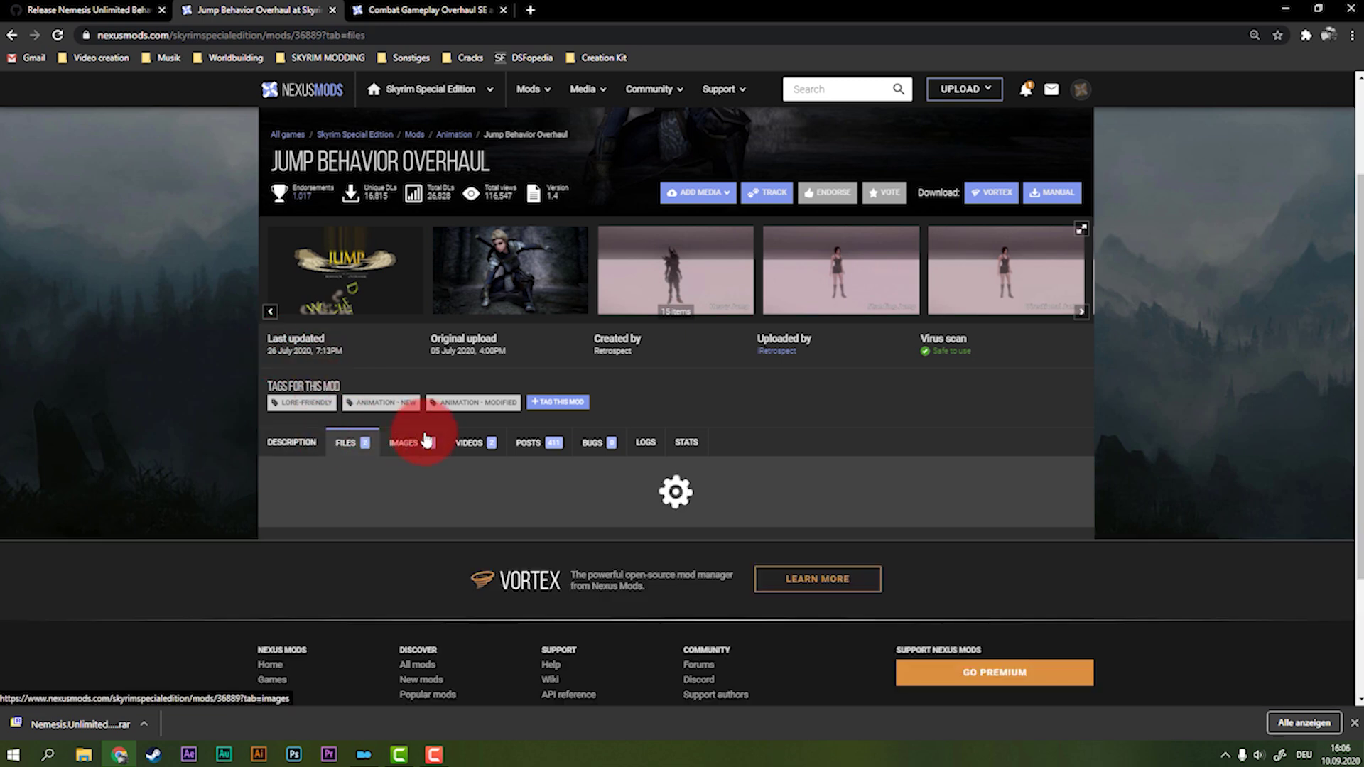
{"action": "scroll", "coordinate": [429, 497], "scroll_direction": "down", "scroll_amount": 1}
{"action": "left_click", "coordinate": [439, 574]}
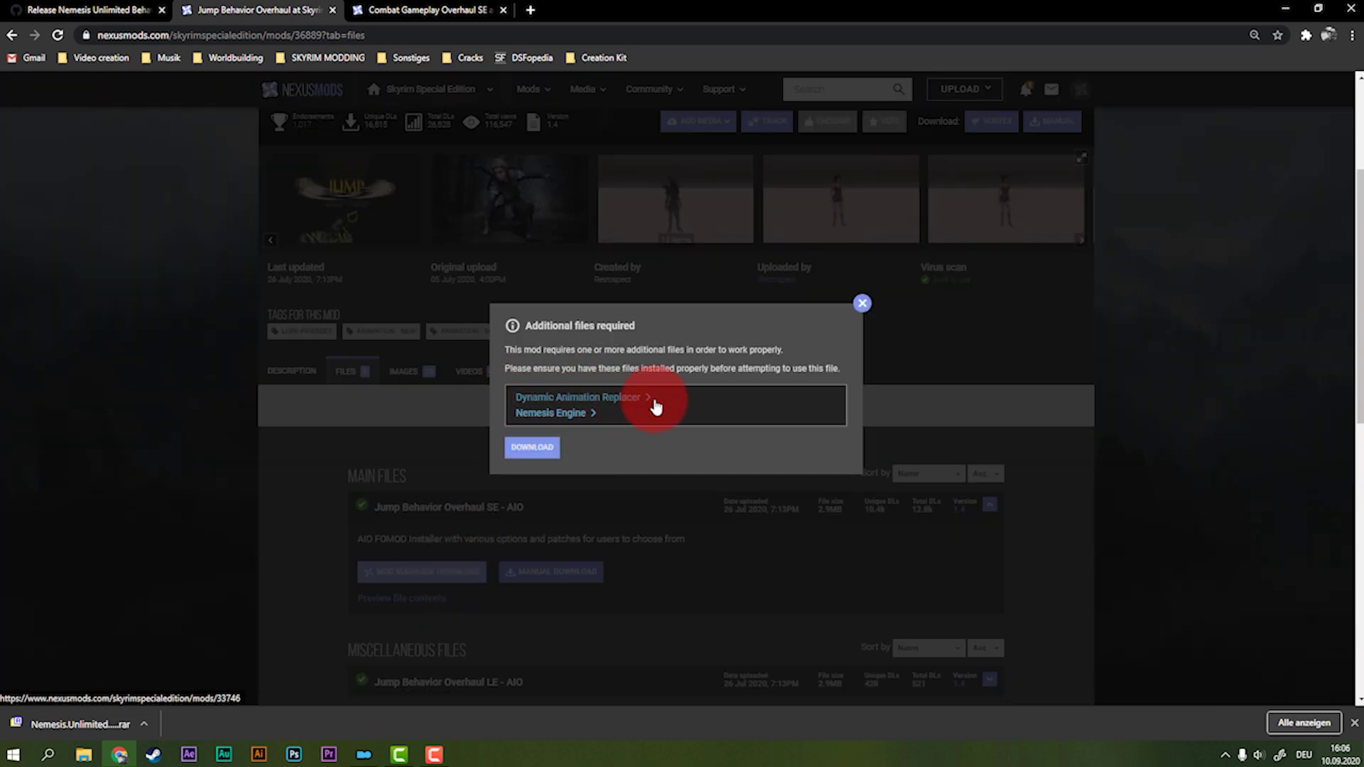
{"action": "left_click", "coordinate": [537, 449]}
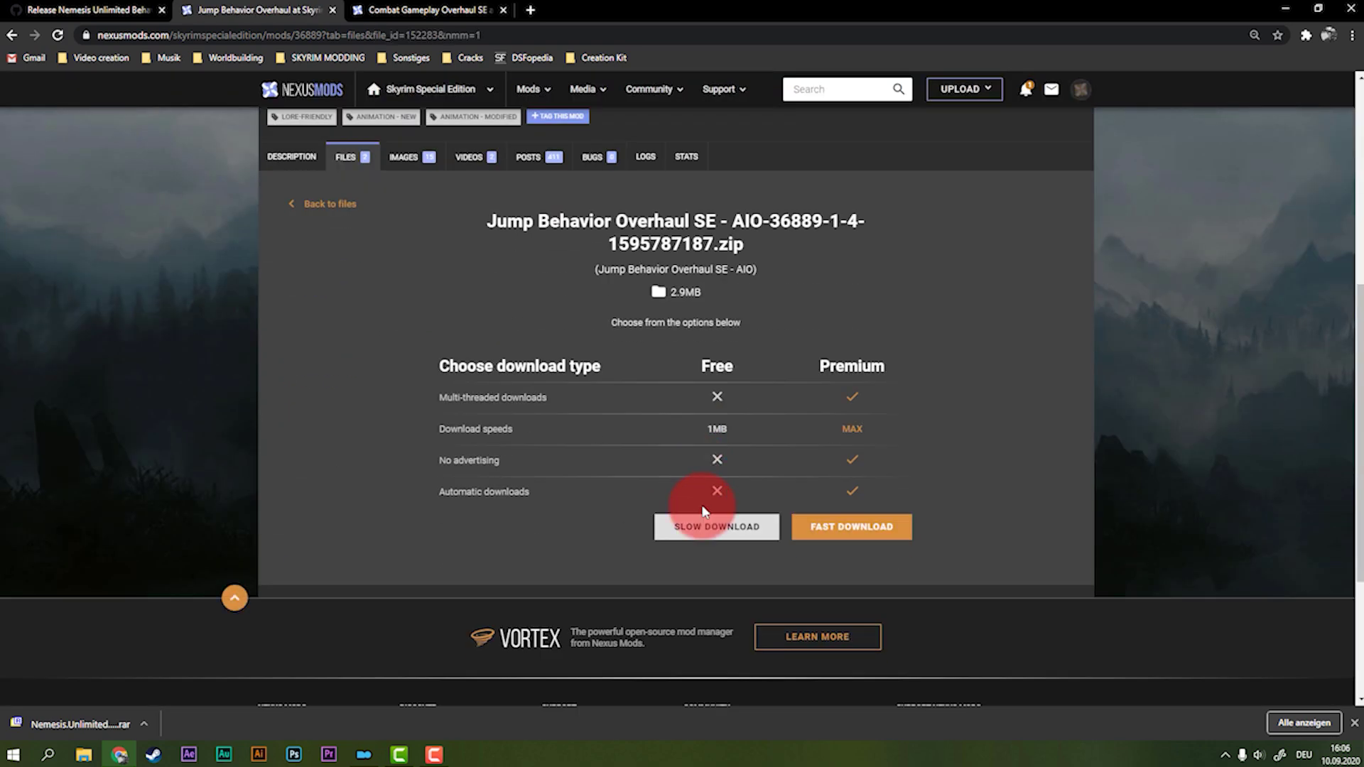
{"action": "left_click", "coordinate": [702, 525]}
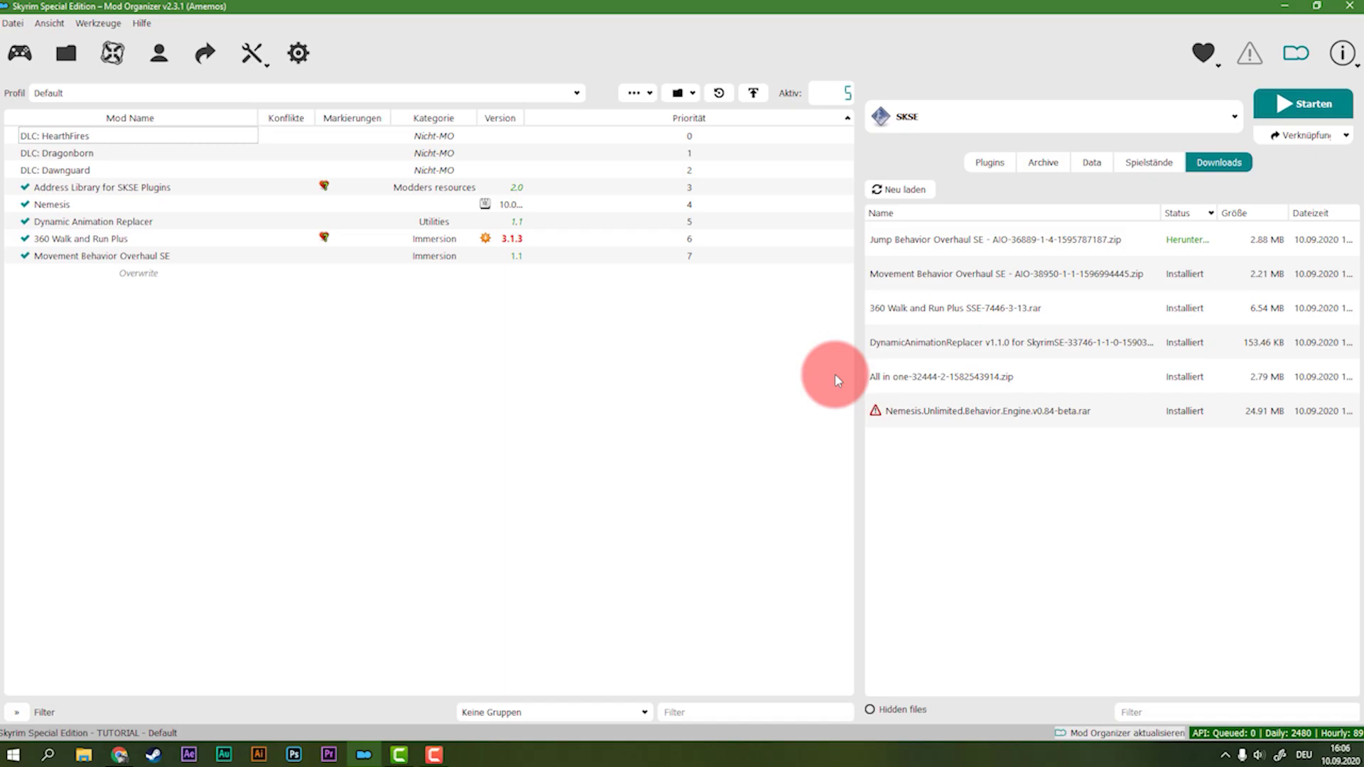
- Start installing Jump Behavior Overhaul SE in Mod Organizer with the Behavior Module and the Realistic Jump animations
{"action": "double_click", "coordinate": [993, 245]}
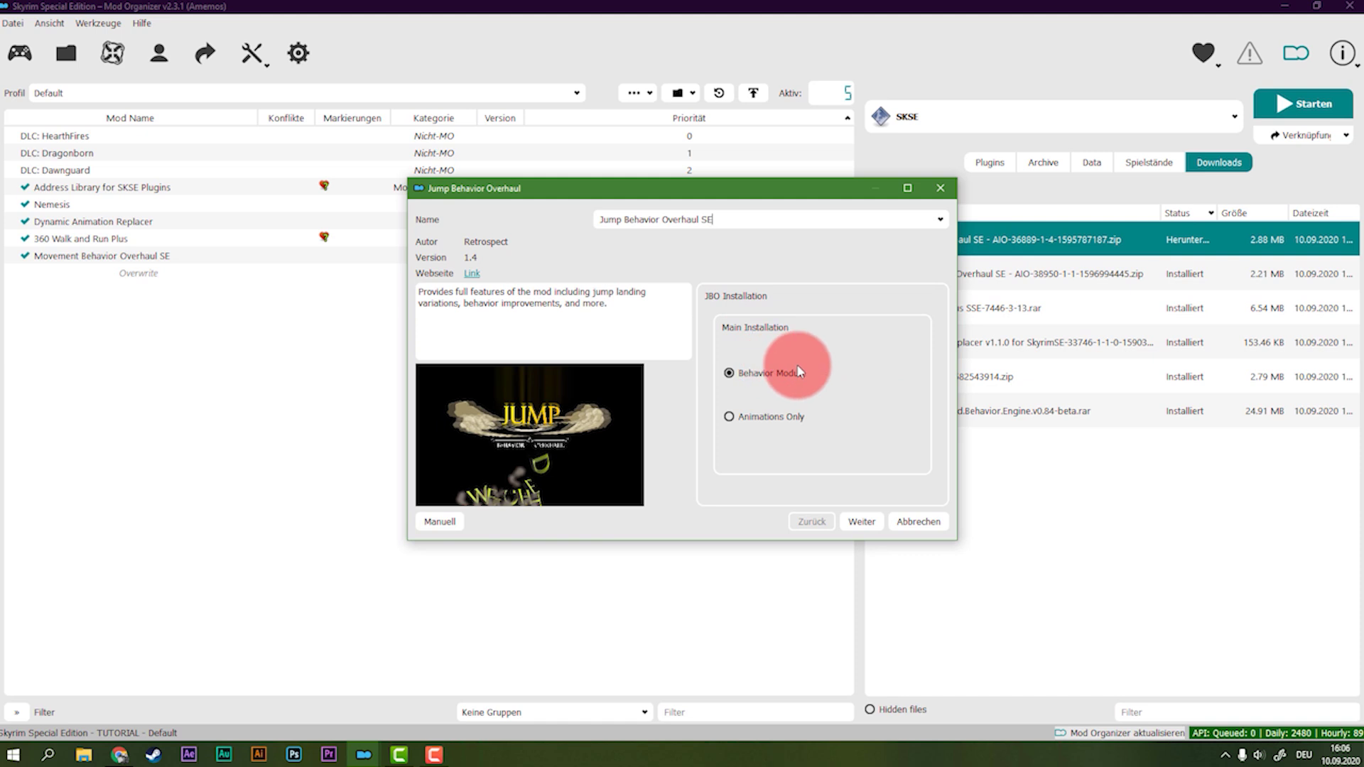
{"action": "mouse_move", "coordinate": [840, 422]}
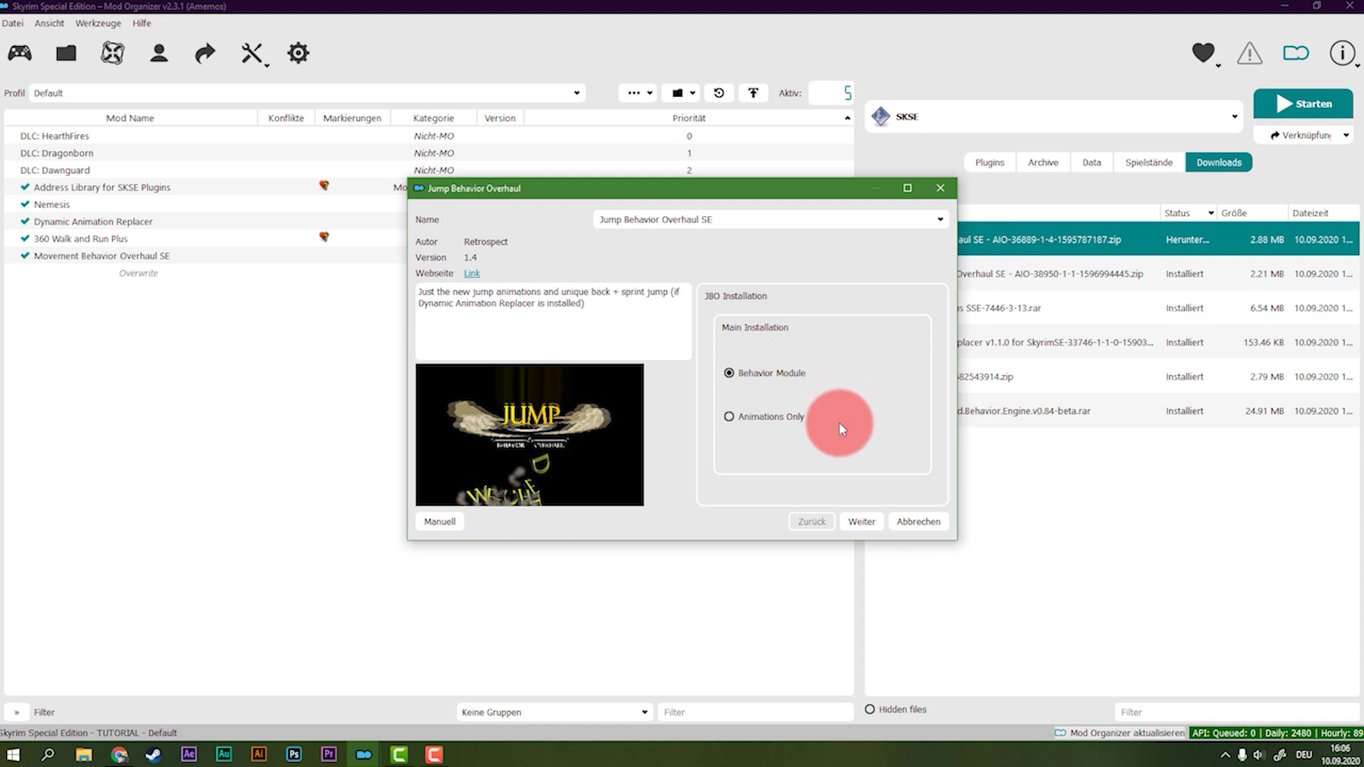
{"action": "mouse_move", "coordinate": [802, 365]}
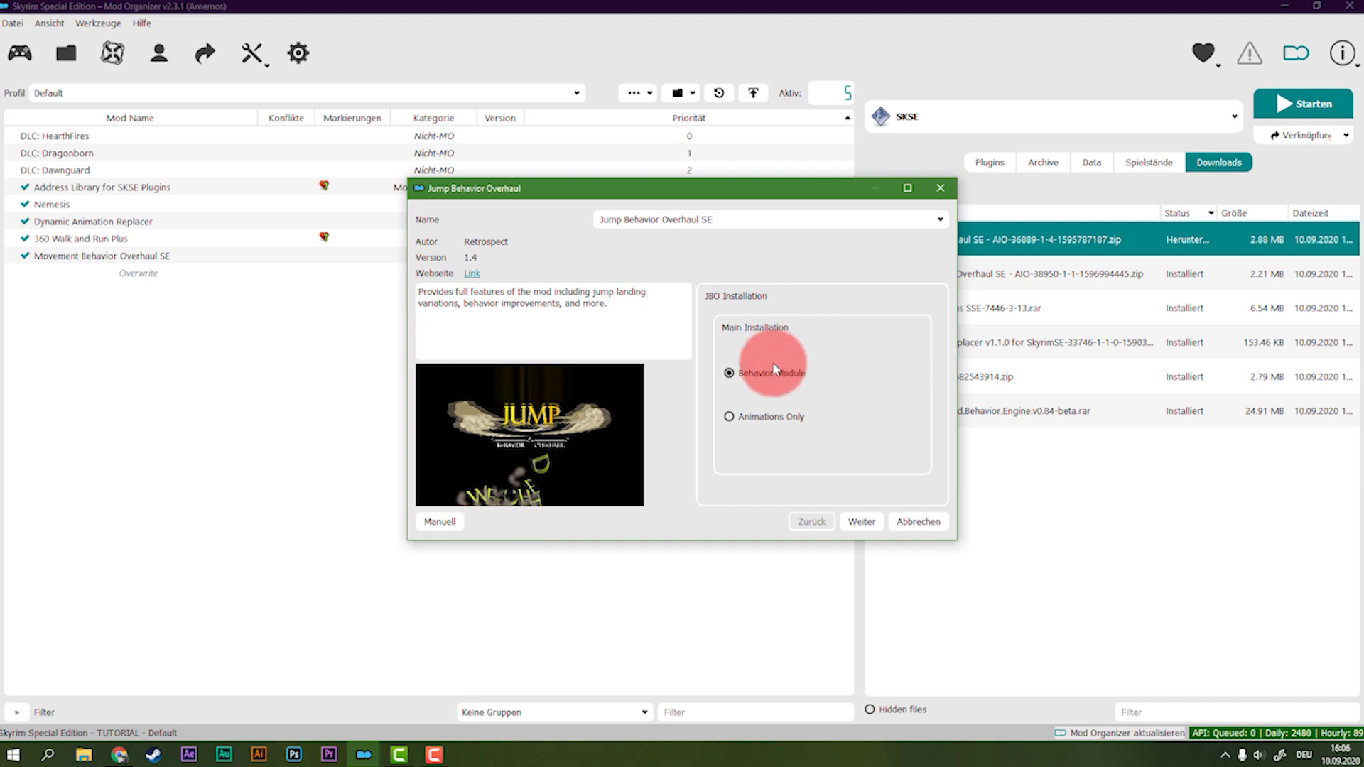
{"action": "left_click", "coordinate": [847, 521]}
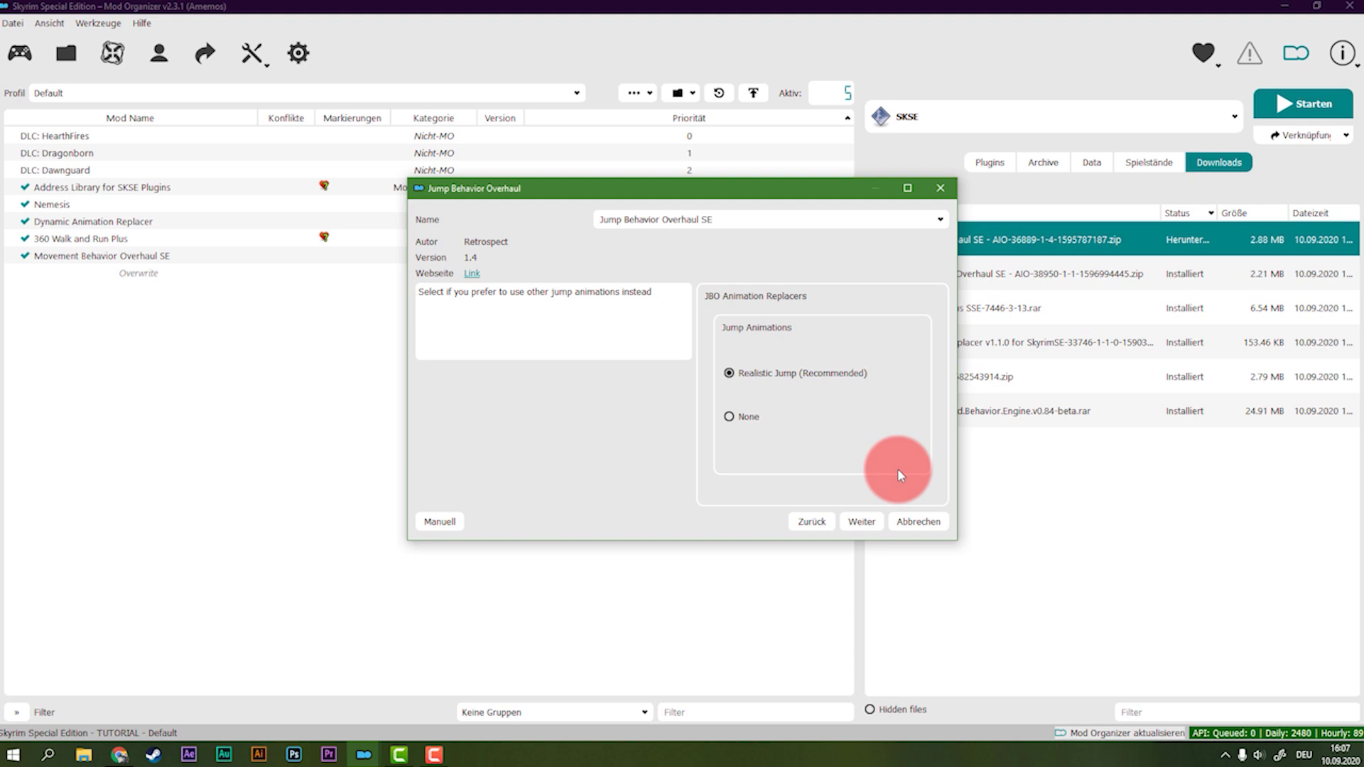
{"action": "left_click", "coordinate": [866, 521]}
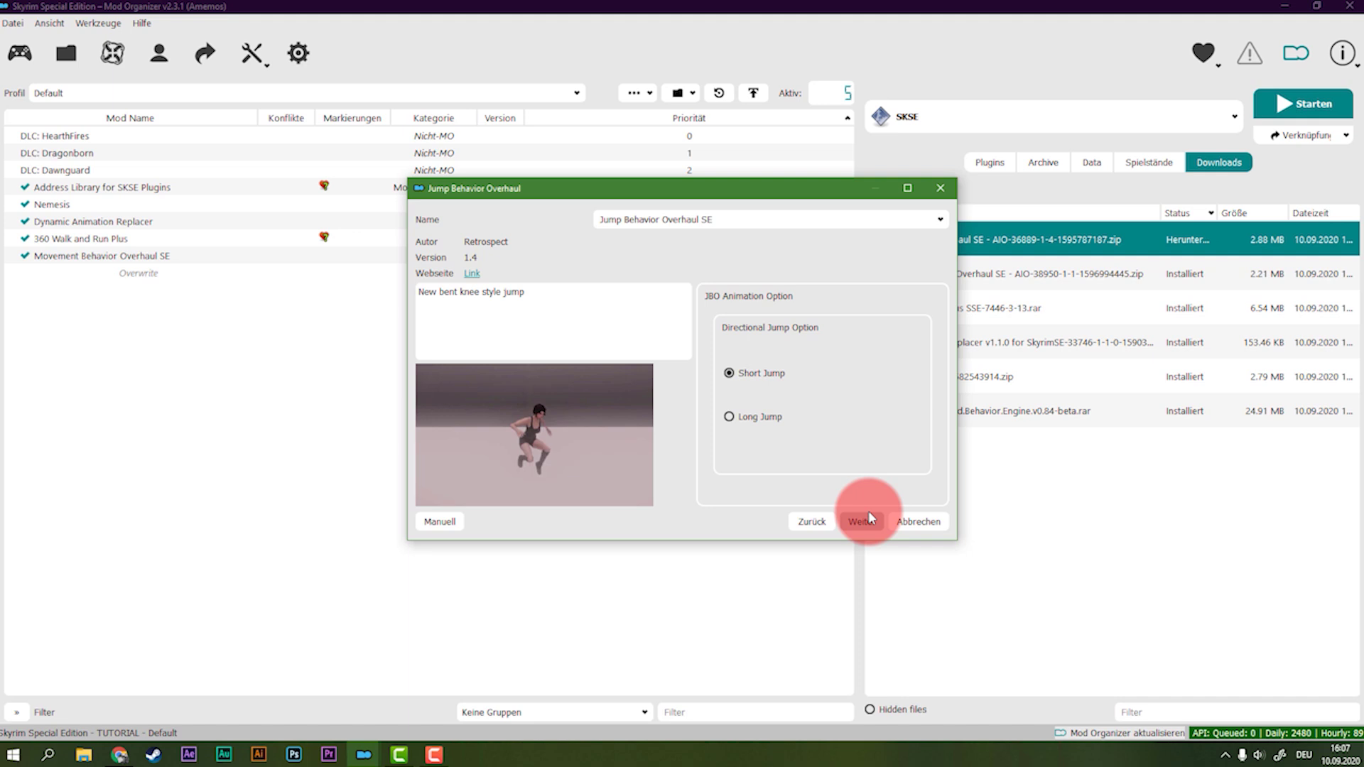
- Choose the Short Jump directional option and include the optional Combat Gameplay Overhaul Patch
{"action": "mouse_move", "coordinate": [767, 417]}
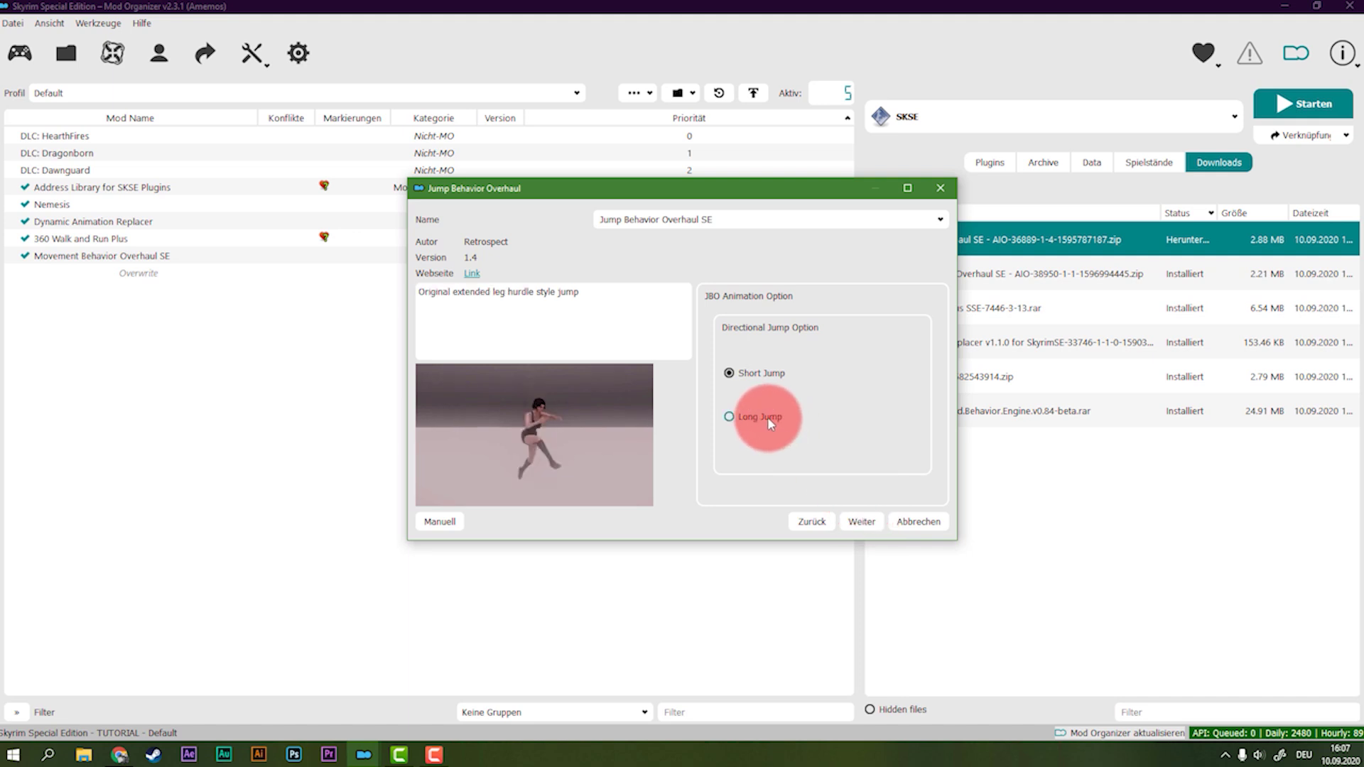
{"action": "mouse_move", "coordinate": [755, 368]}
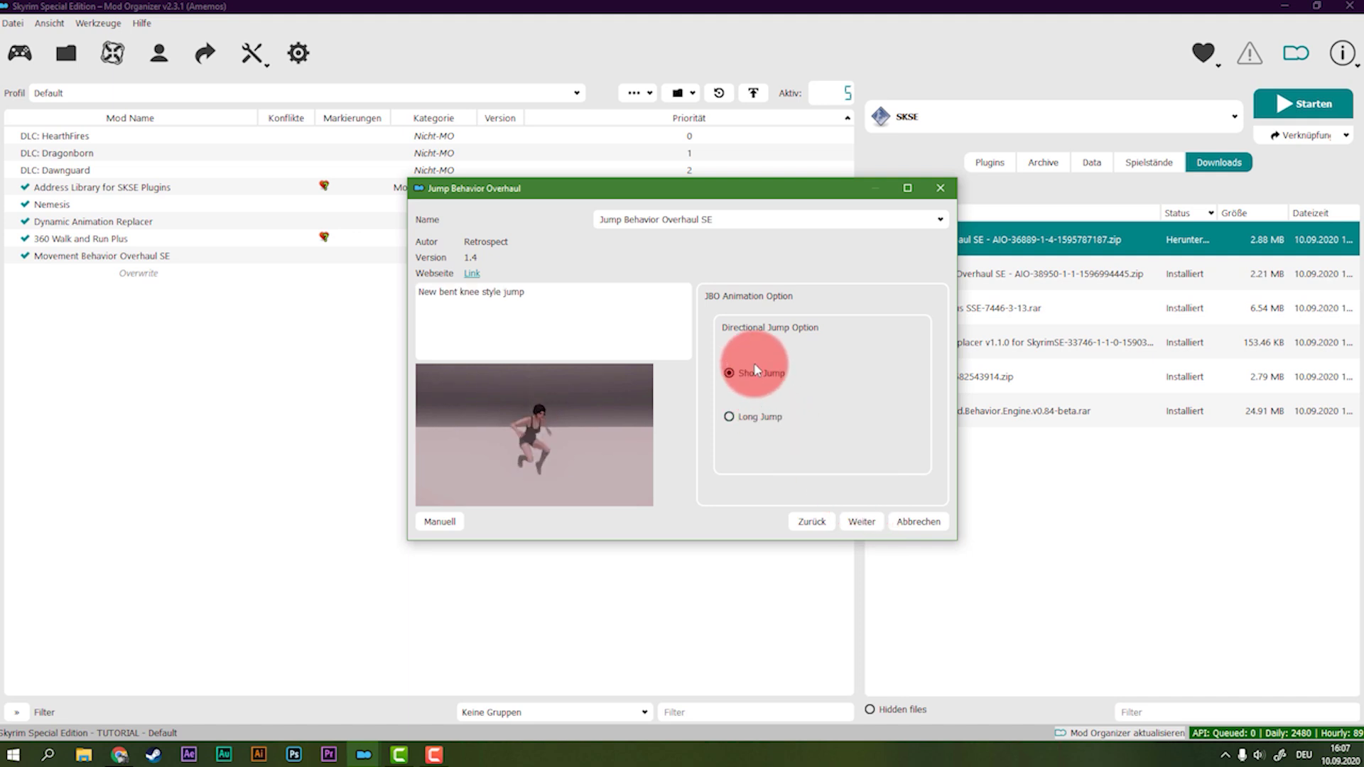
{"action": "left_click", "coordinate": [796, 372]}
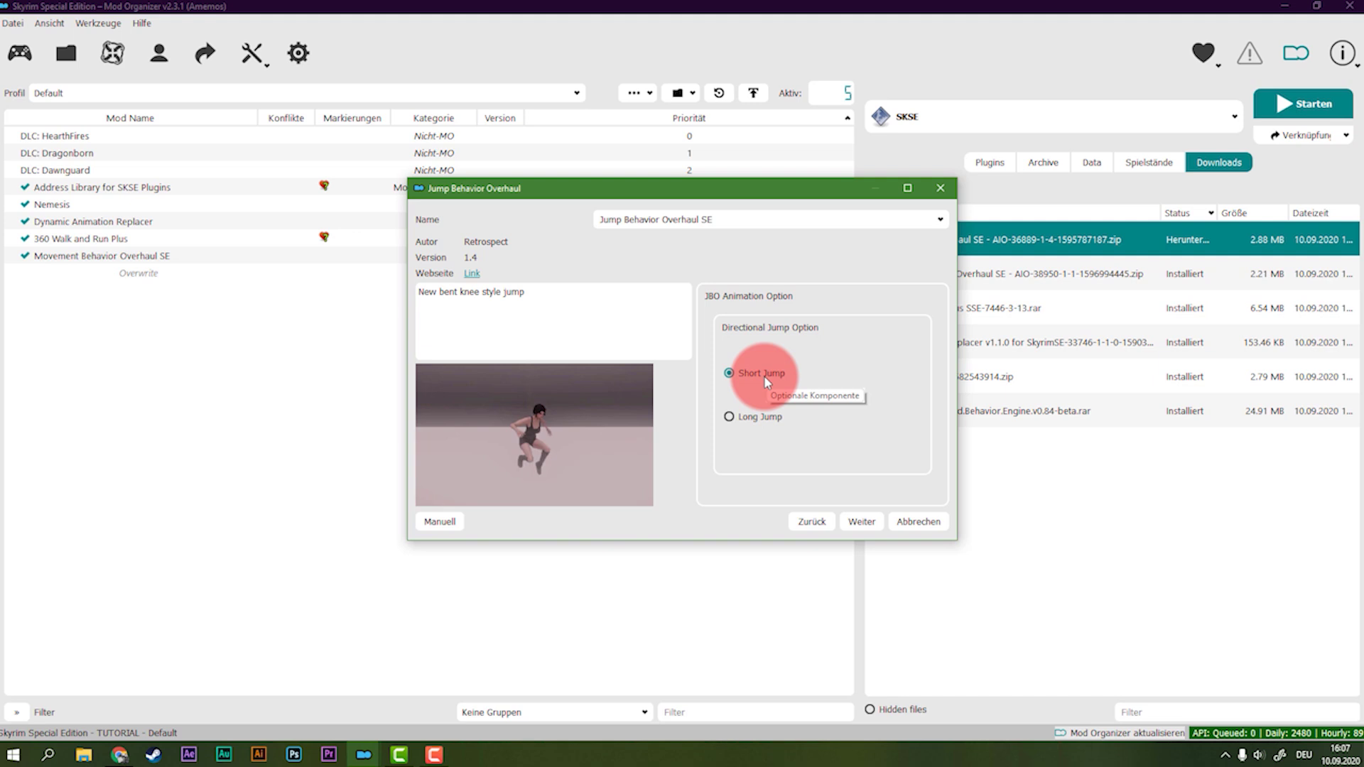
{"action": "key", "text": "Return"}
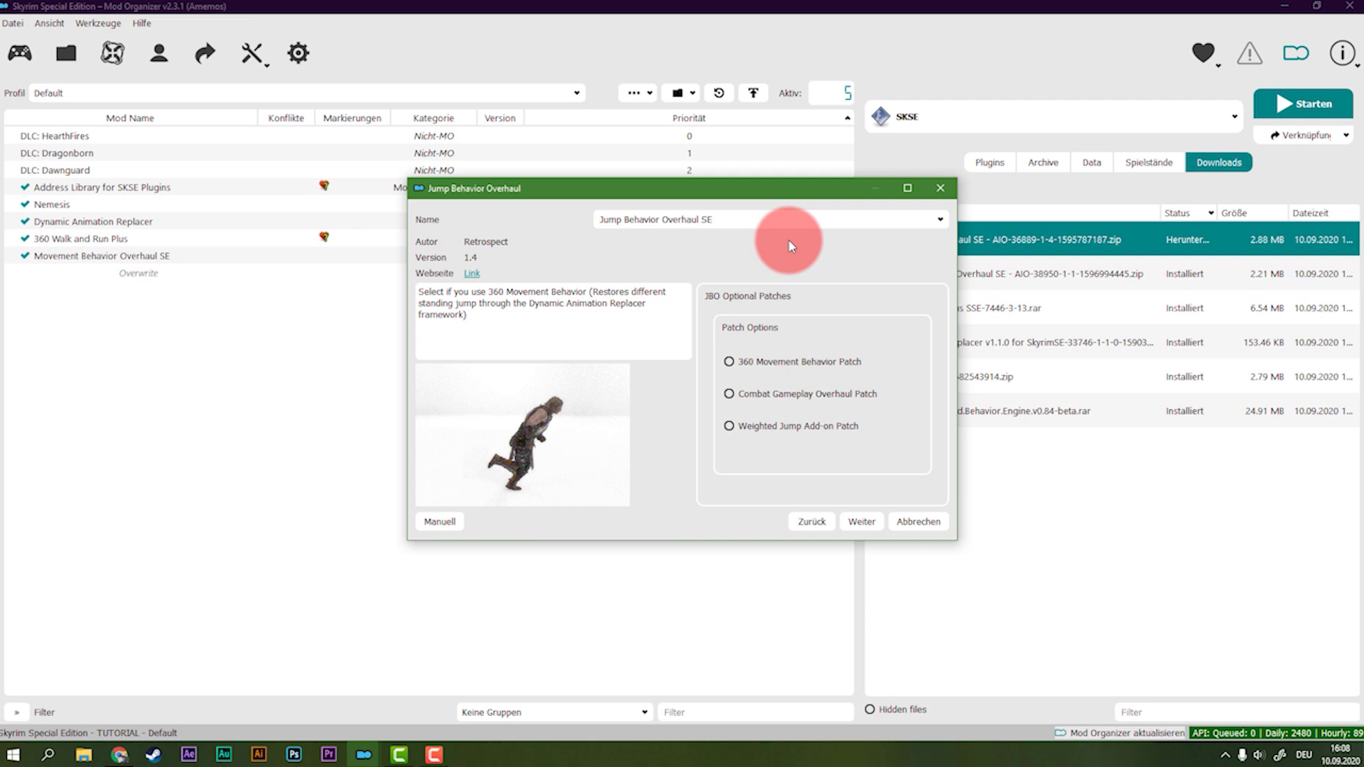
{"action": "left_click", "coordinate": [844, 400]}
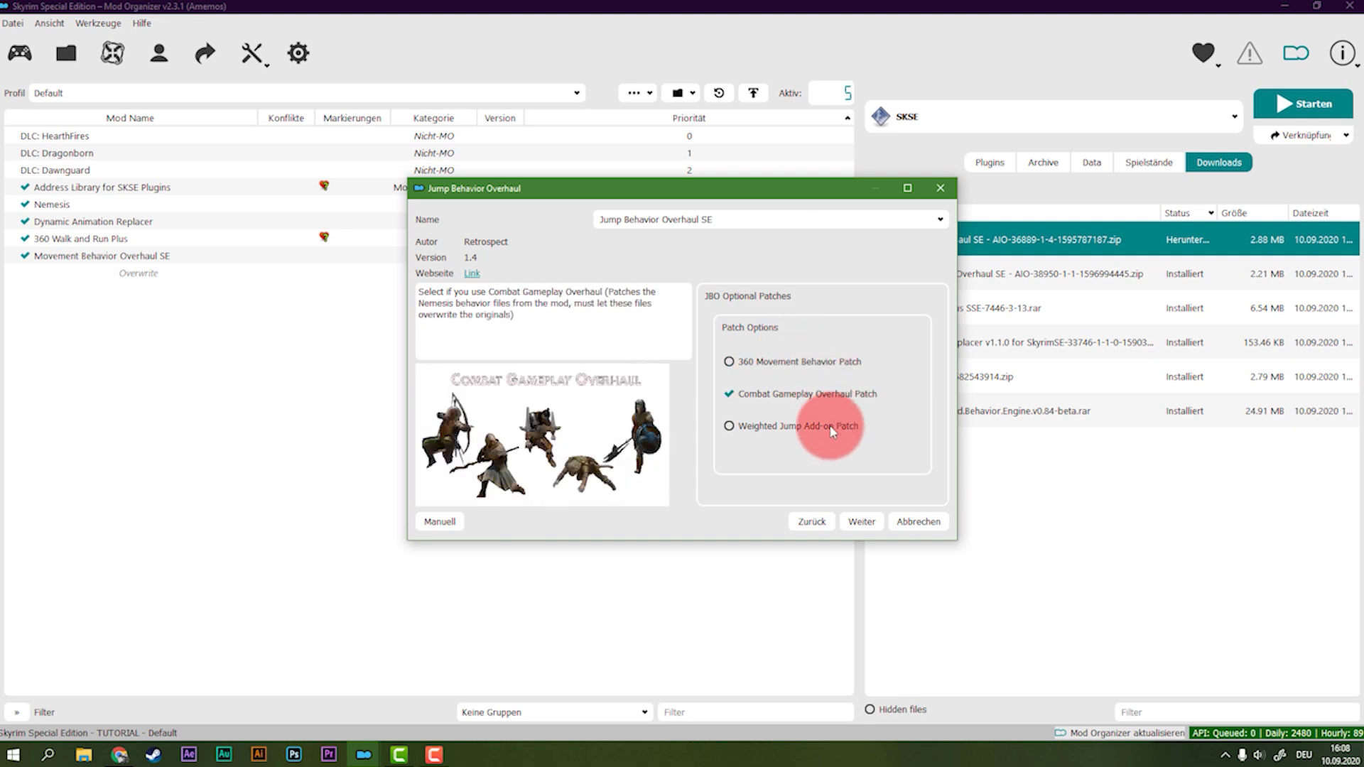
{"action": "mouse_move", "coordinate": [753, 360]}
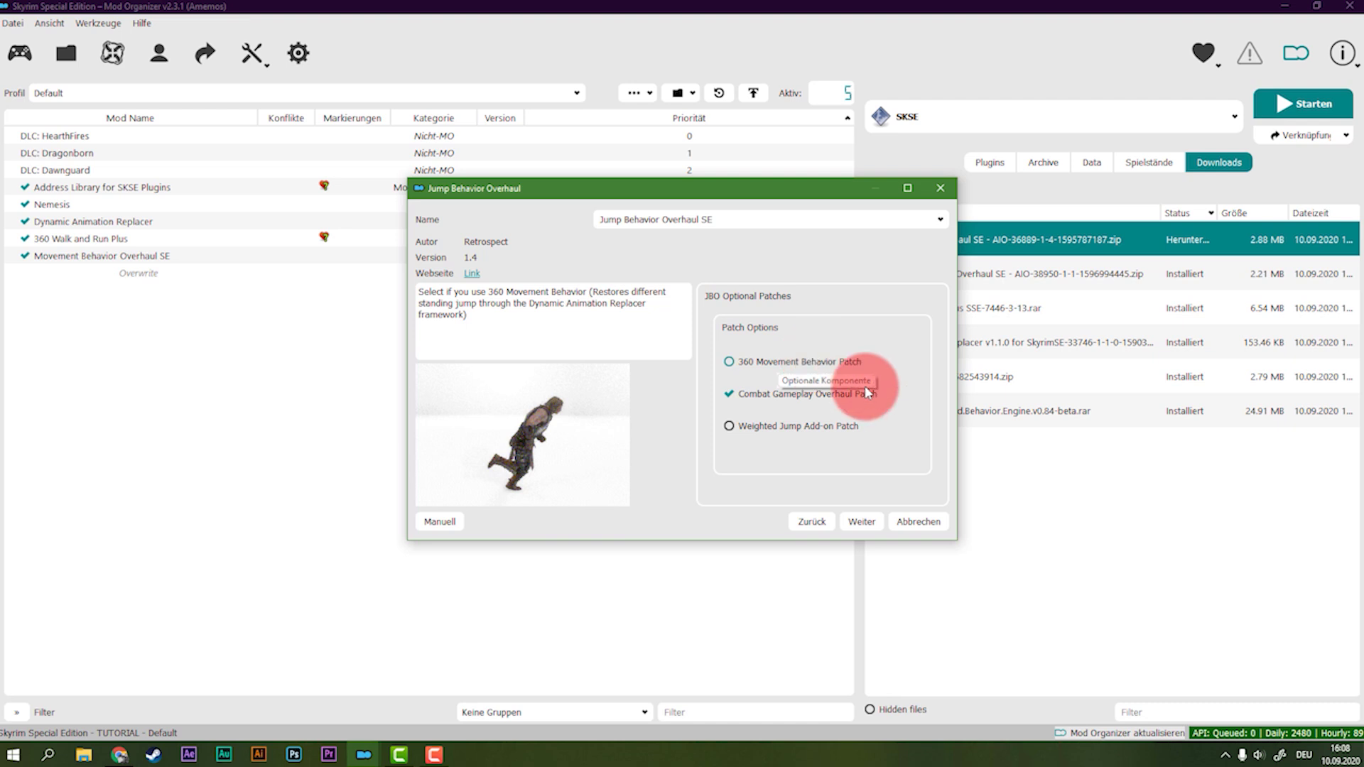
{"action": "mouse_move", "coordinate": [808, 392]}
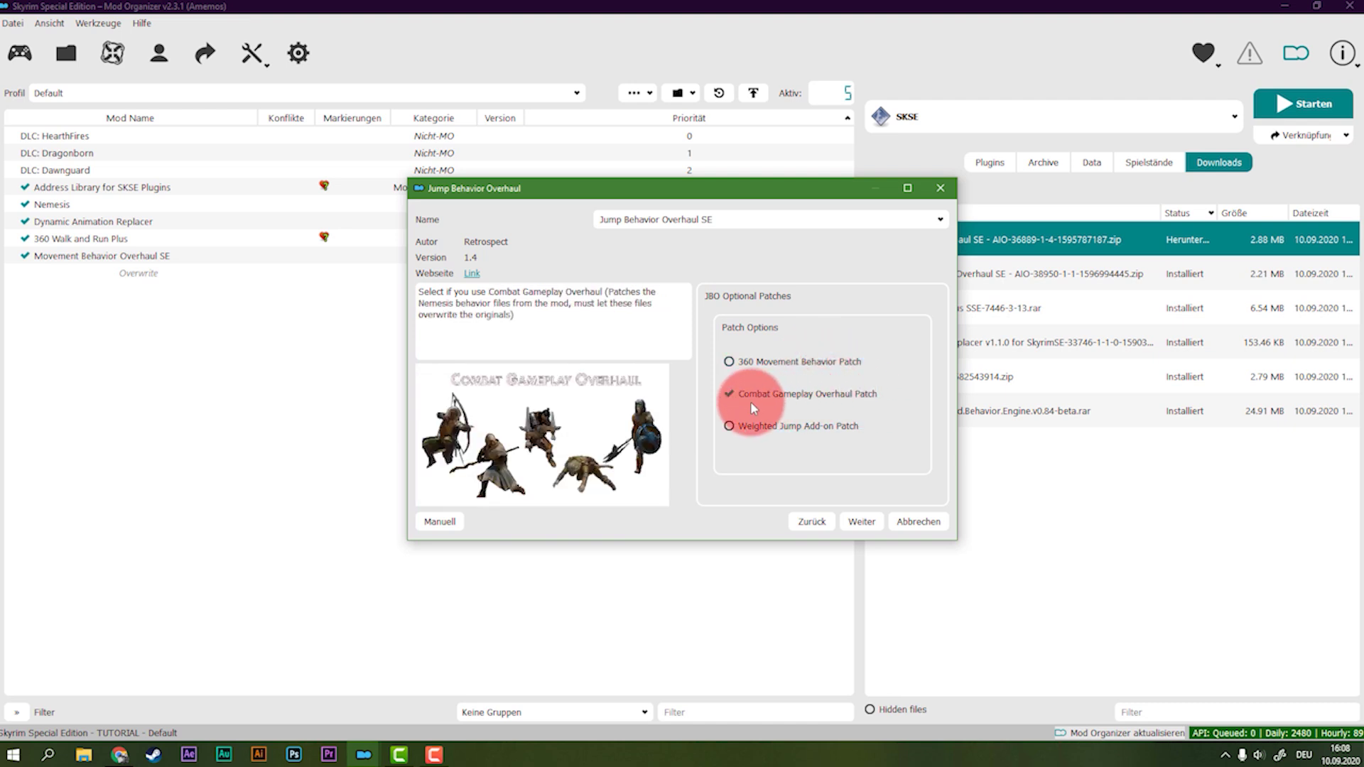
{"action": "left_click", "coordinate": [858, 527]}
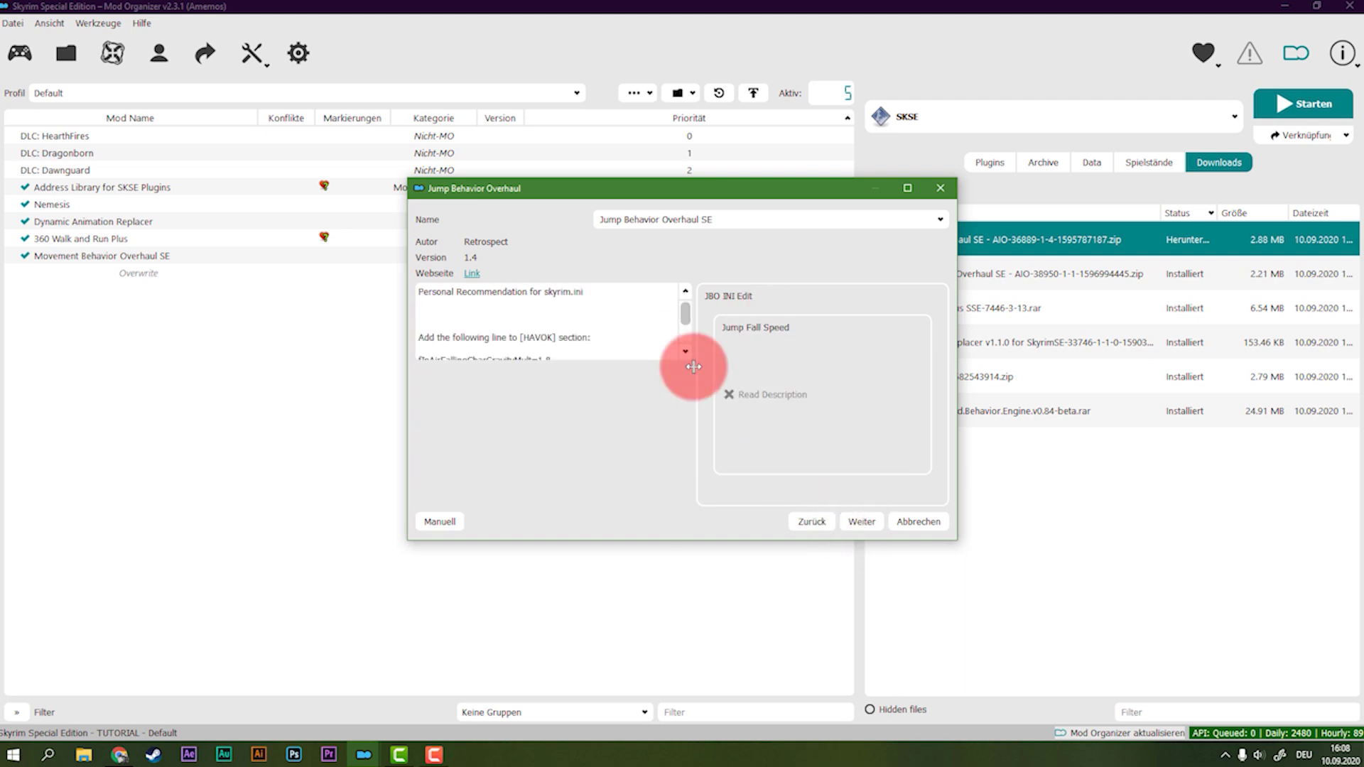
- Copy the line fInAirFallingCharGravityMult=1.8 from the Jump Fall Speed INI description and finish installing Jump Behavior Overhaul SE
{"action": "scroll", "coordinate": [598, 307], "scroll_direction": "down", "scroll_amount": 1}
{"action": "scroll", "coordinate": [561, 306], "scroll_direction": "up", "scroll_amount": 1}
{"action": "scroll", "coordinate": [533, 320], "scroll_direction": "down", "scroll_amount": 1}
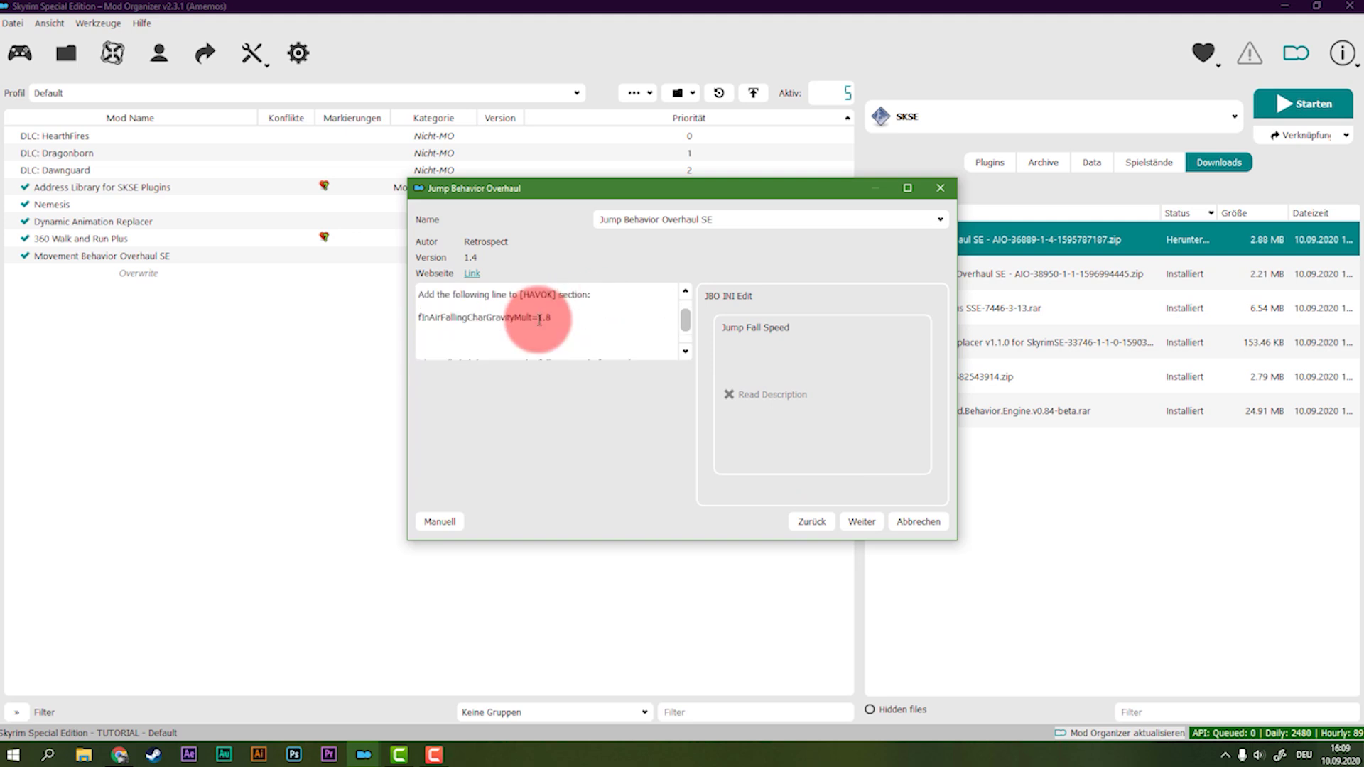
{"action": "scroll", "coordinate": [533, 316], "scroll_direction": "up", "scroll_amount": 1}
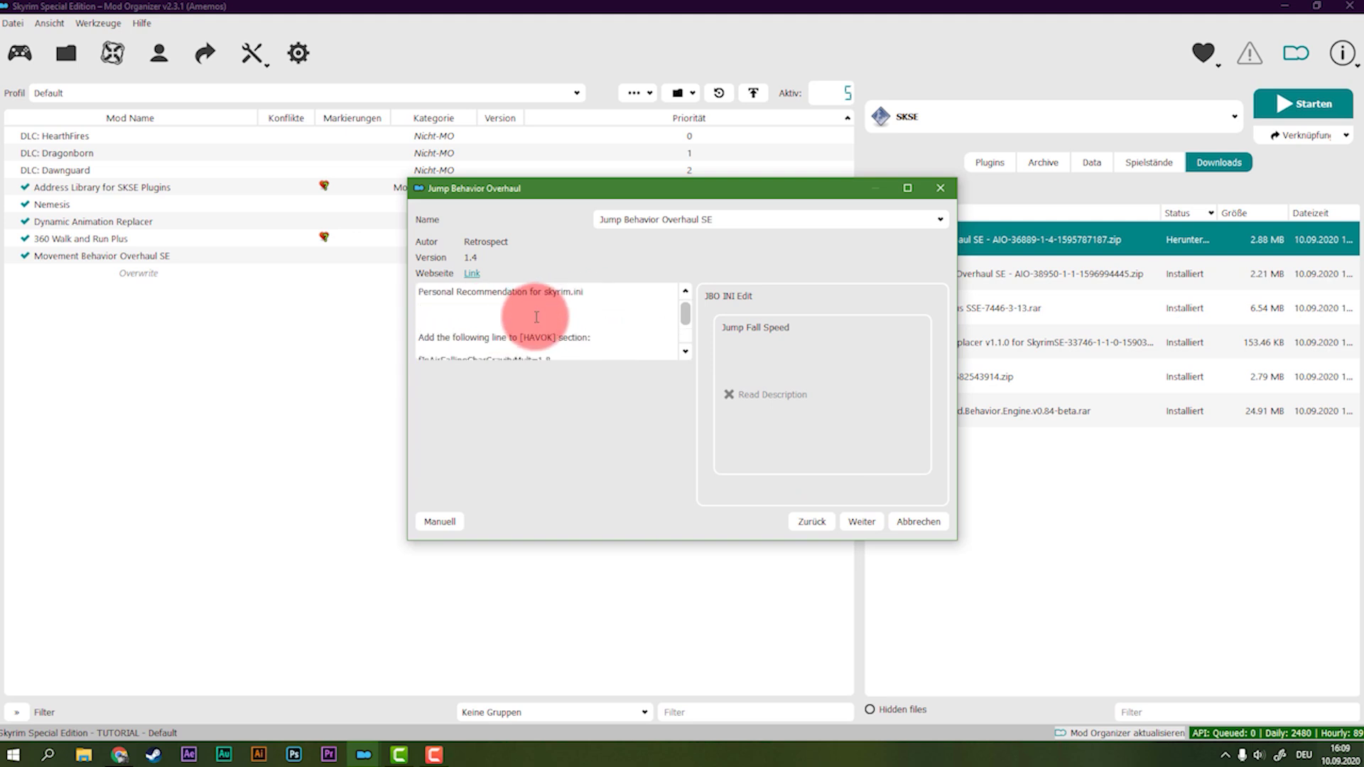
{"action": "left_click_drag", "start_coordinate": [544, 292], "coordinate": [578, 295]}
{"action": "left_click_drag", "start_coordinate": [520, 338], "coordinate": [559, 346]}
{"action": "scroll", "coordinate": [562, 341], "scroll_direction": "down", "scroll_amount": 1}
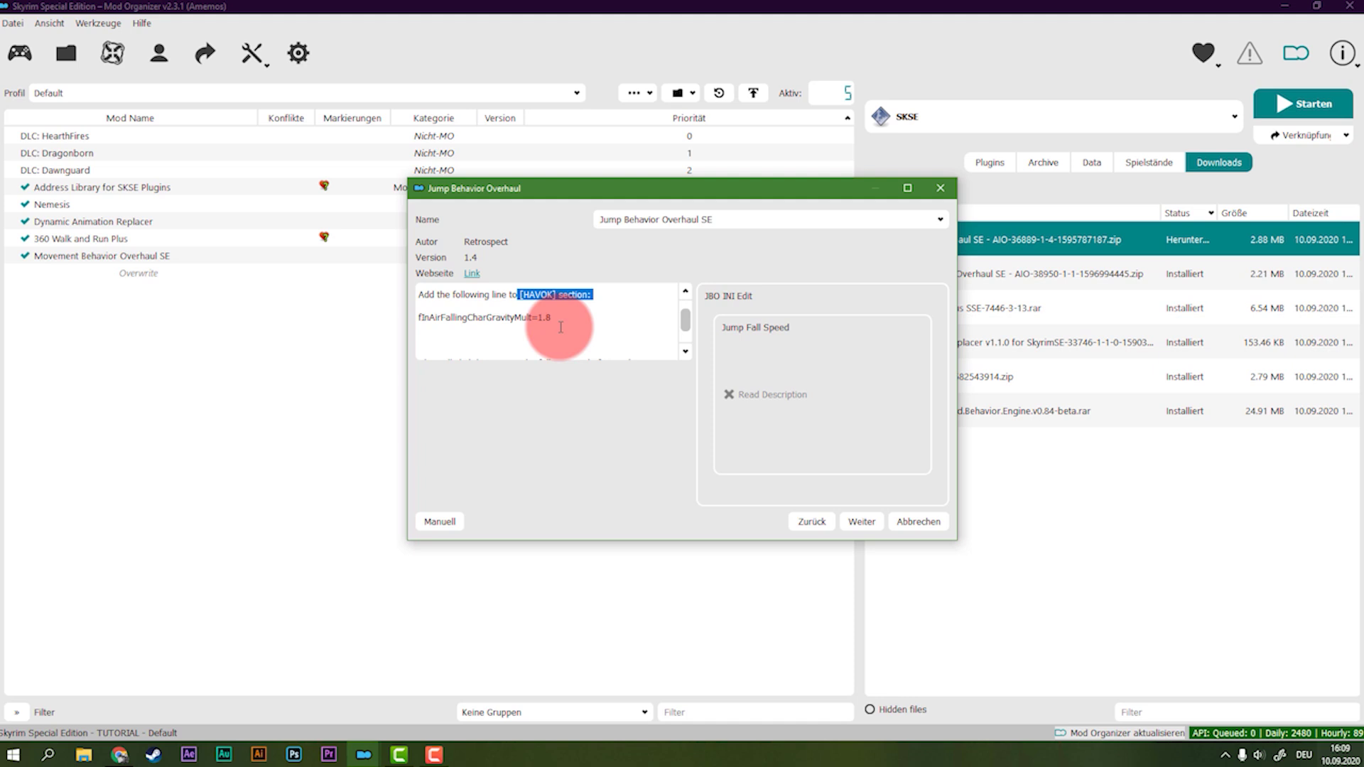
{"action": "double_click", "coordinate": [530, 317]}
{"action": "right_click", "coordinate": [534, 317]}
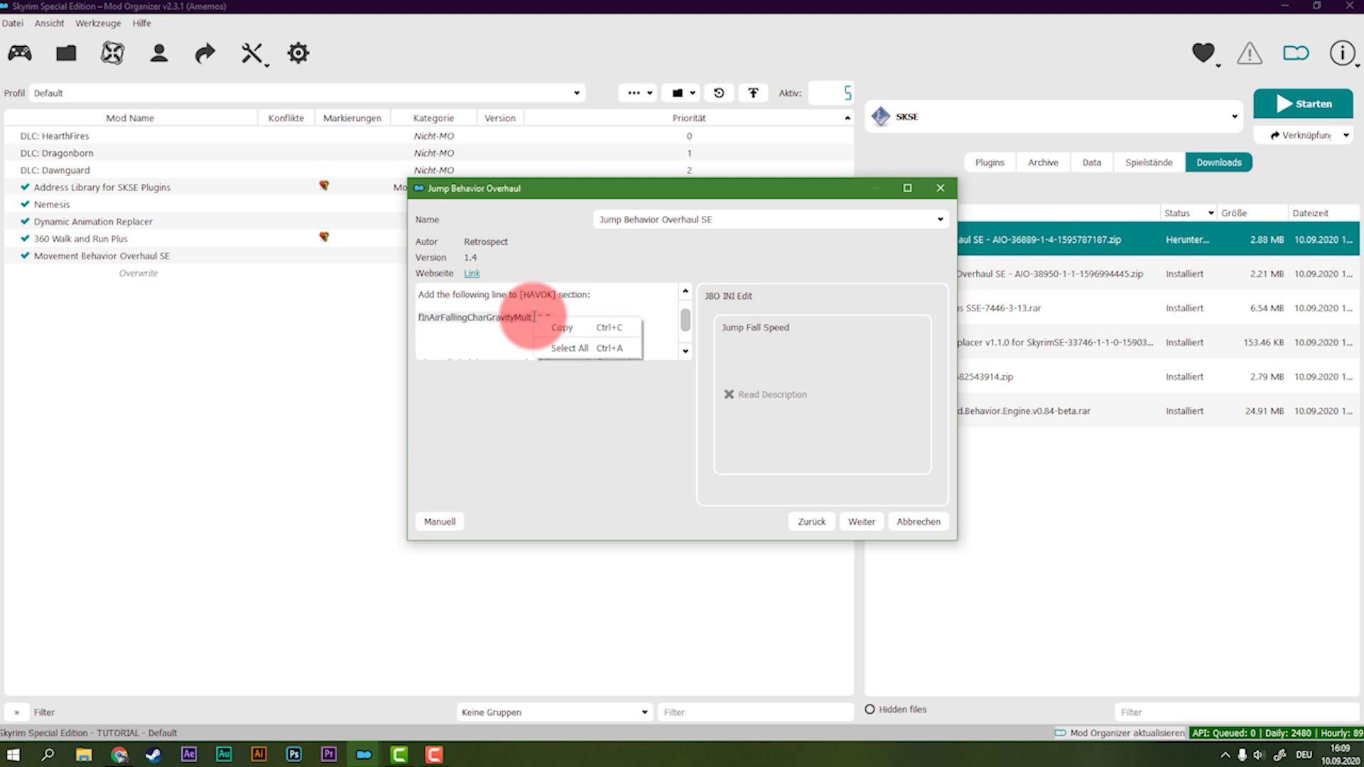
{"action": "left_click", "coordinate": [549, 331]}
{"action": "left_click", "coordinate": [864, 523]}
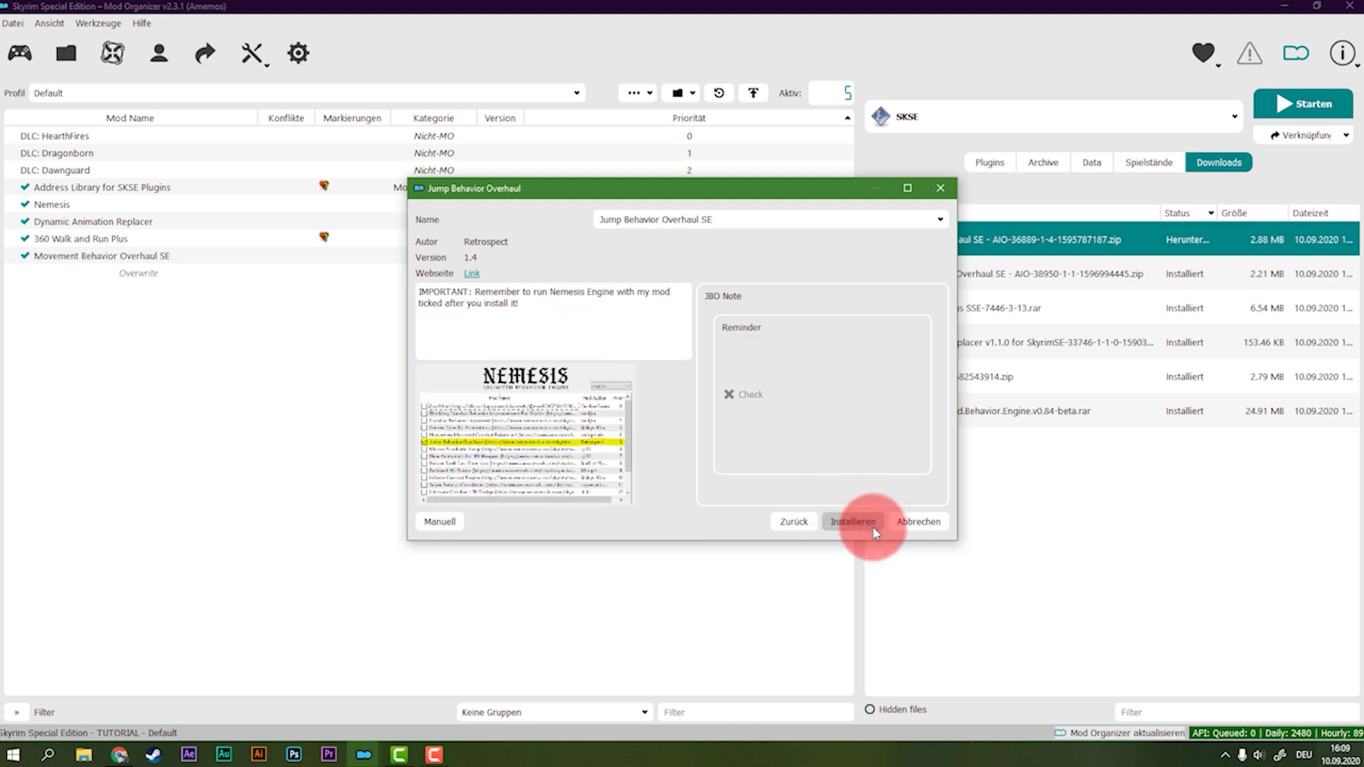
{"action": "left_click", "coordinate": [872, 526]}
{"action": "left_click", "coordinate": [284, 343]}
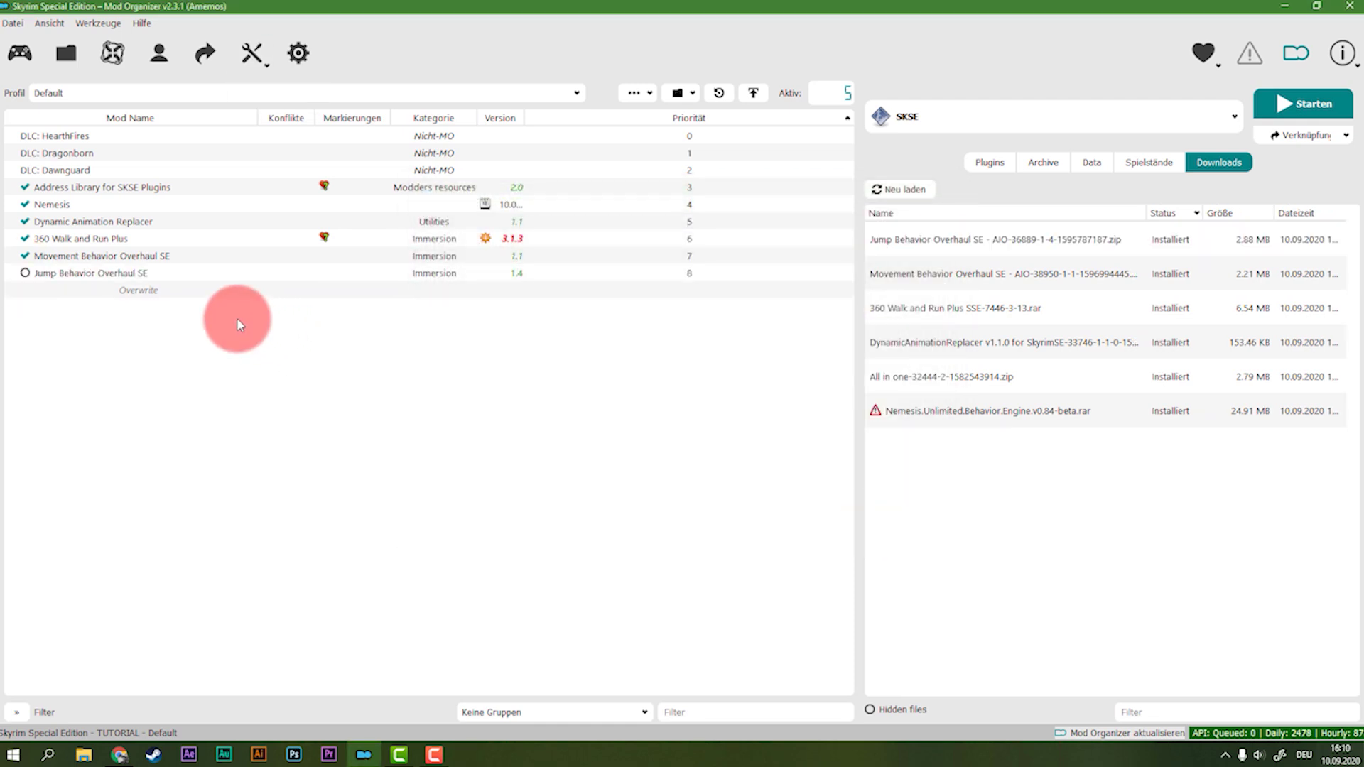
- Activate Jump Behavior Overhaul SE in the mod list
{"action": "left_click", "coordinate": [37, 277]}
{"action": "left_click", "coordinate": [25, 273]}
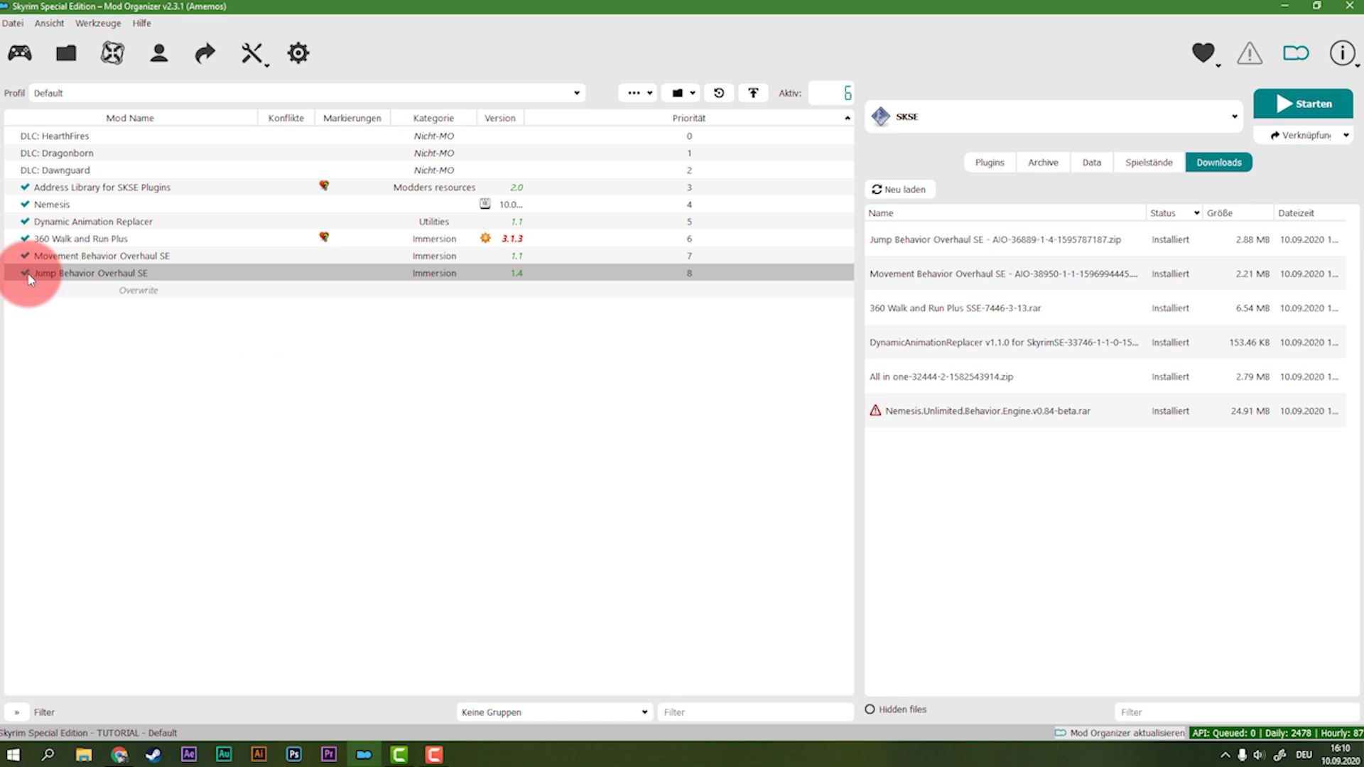
{"action": "left_click", "coordinate": [159, 376]}
{"action": "left_click", "coordinate": [365, 241]}
- Add the copied line fInAirFallingCharGravityMult=1.8 to the [HAVOK] section of skyrim.ini in the INI Editor and save the file
{"action": "left_click", "coordinate": [250, 49]}
{"action": "left_click", "coordinate": [277, 103]}
{"action": "left_click", "coordinate": [621, 302]}
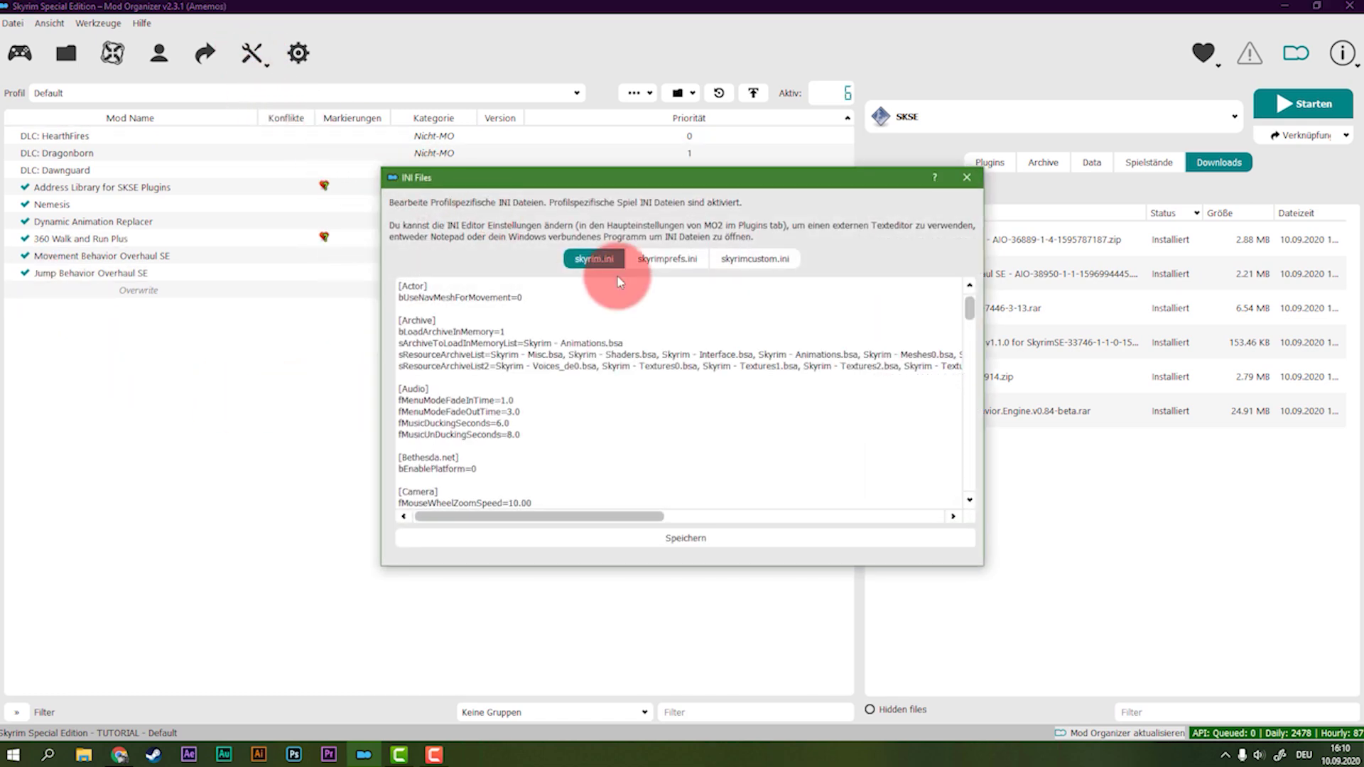
{"action": "scroll", "coordinate": [621, 302], "scroll_direction": "down", "scroll_amount": 4}
{"action": "scroll", "coordinate": [623, 313], "scroll_direction": "down", "scroll_amount": 10}
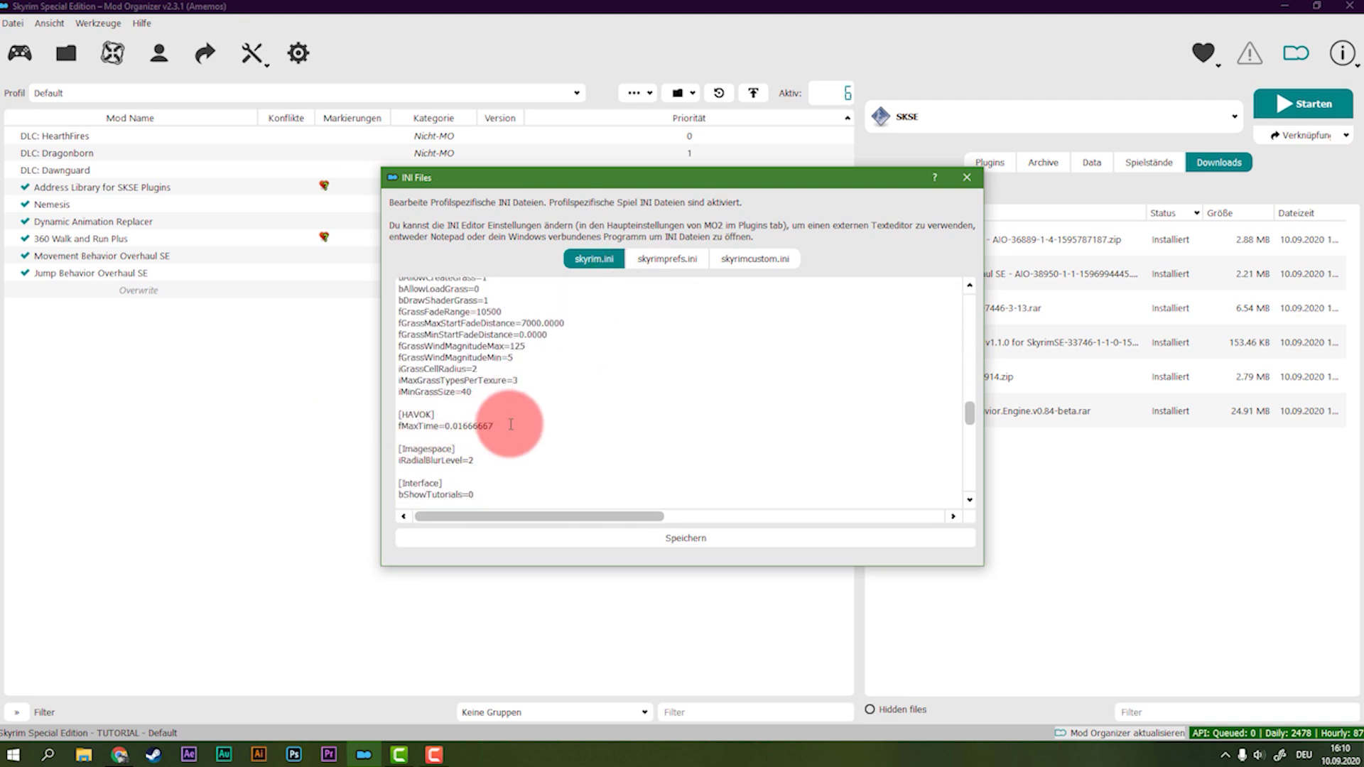
{"action": "left_click", "coordinate": [508, 423]}
{"action": "key", "text": "Return"}
{"action": "key", "text": "ctrl+v"}
{"action": "key", "text": "BackSpace"}
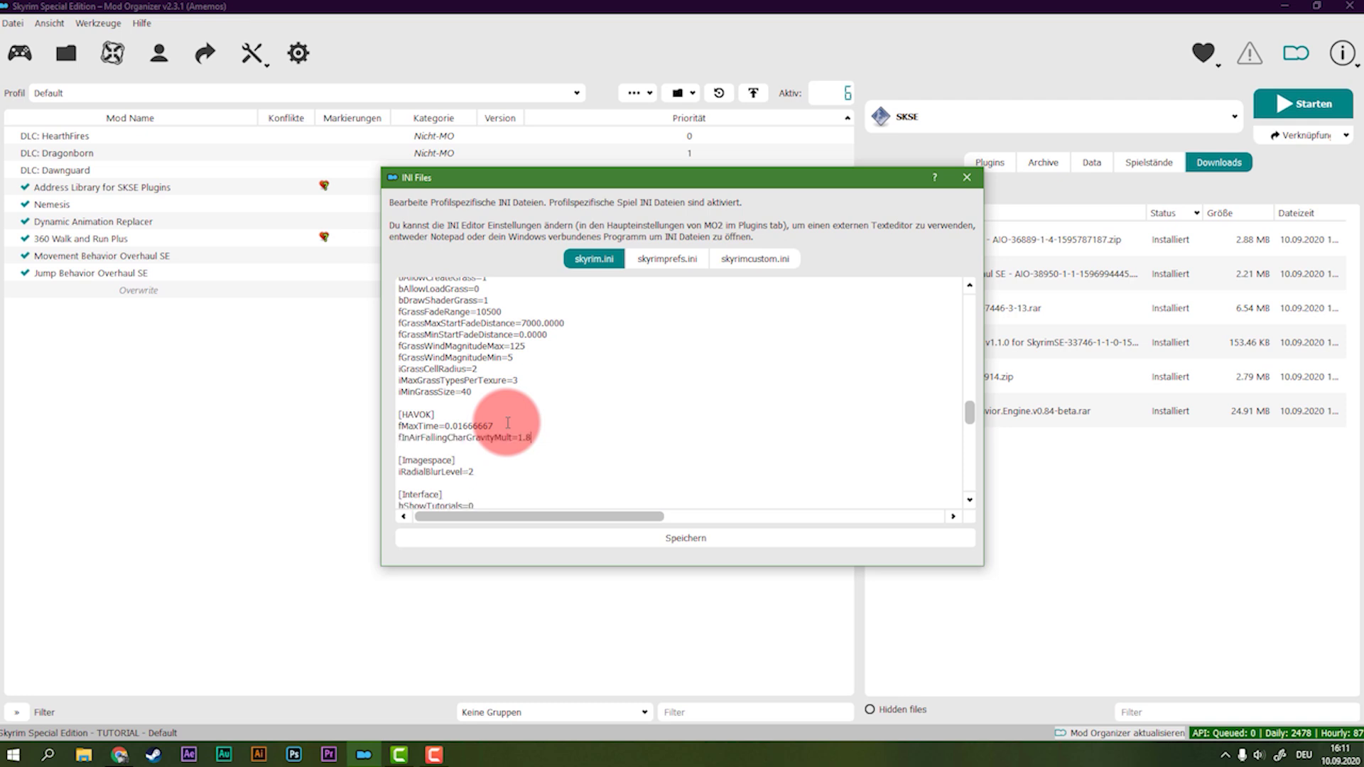
{"action": "key", "text": "BackSpace"}
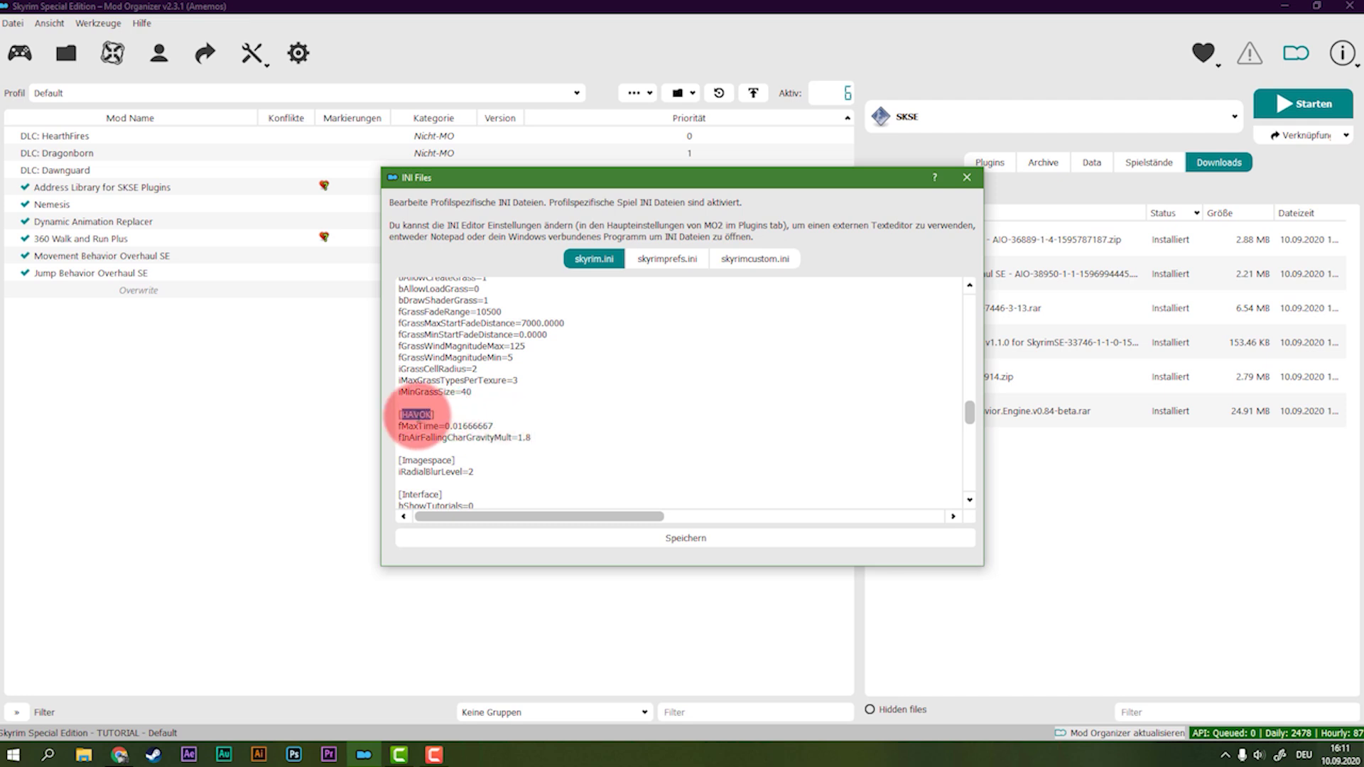
{"action": "scroll", "coordinate": [564, 381], "scroll_direction": "down", "scroll_amount": 20}
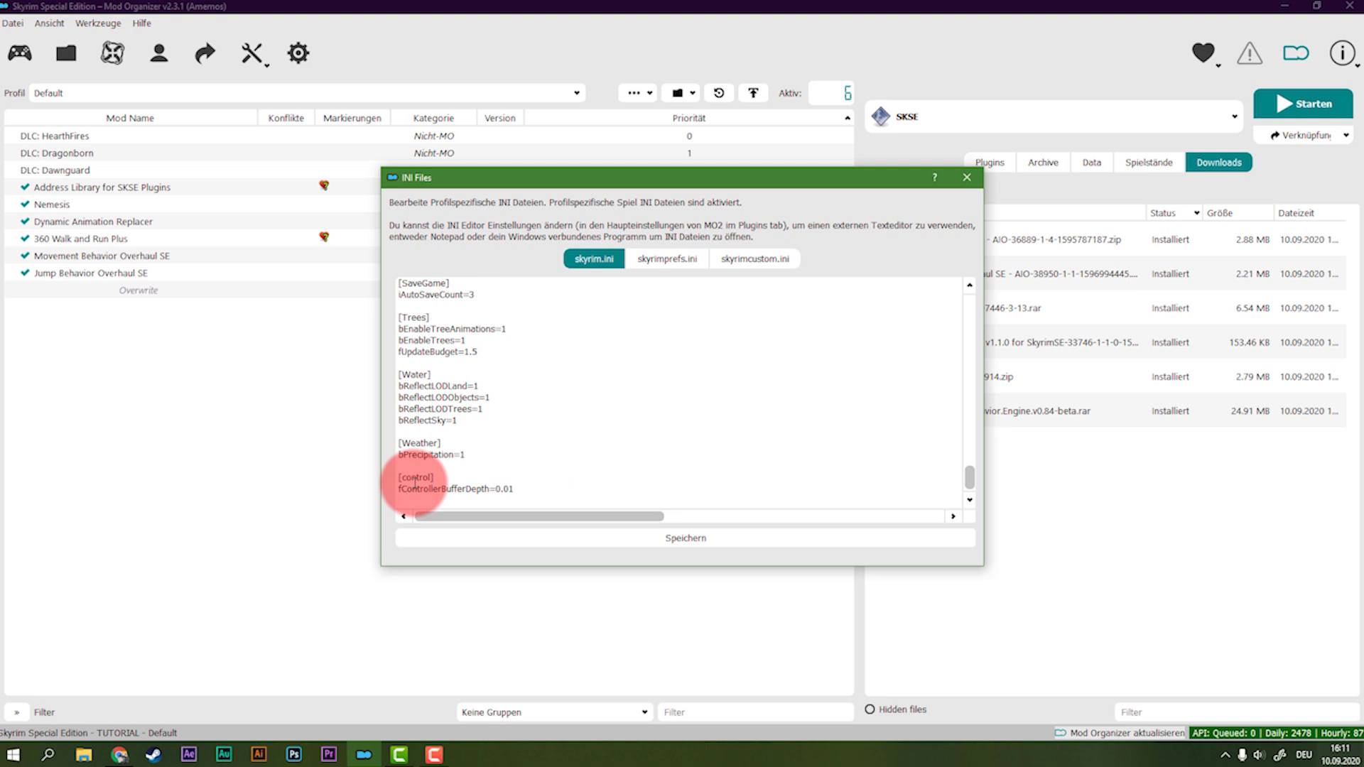
{"action": "left_click", "coordinate": [647, 545]}
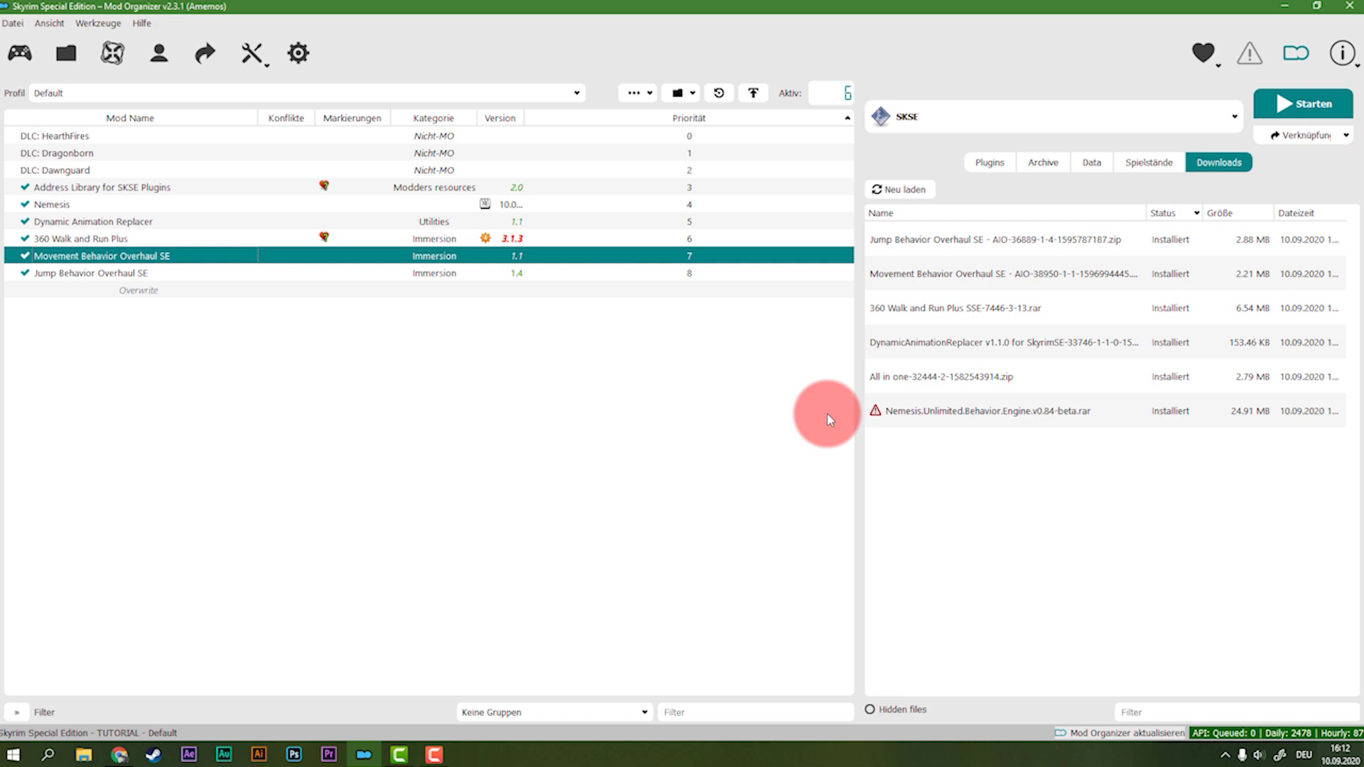
- Get Combat Gameplay Overhaul SE from Nexus Mods and install it as an active mod in Mod Organizer
{"action": "left_click", "coordinate": [119, 754]}
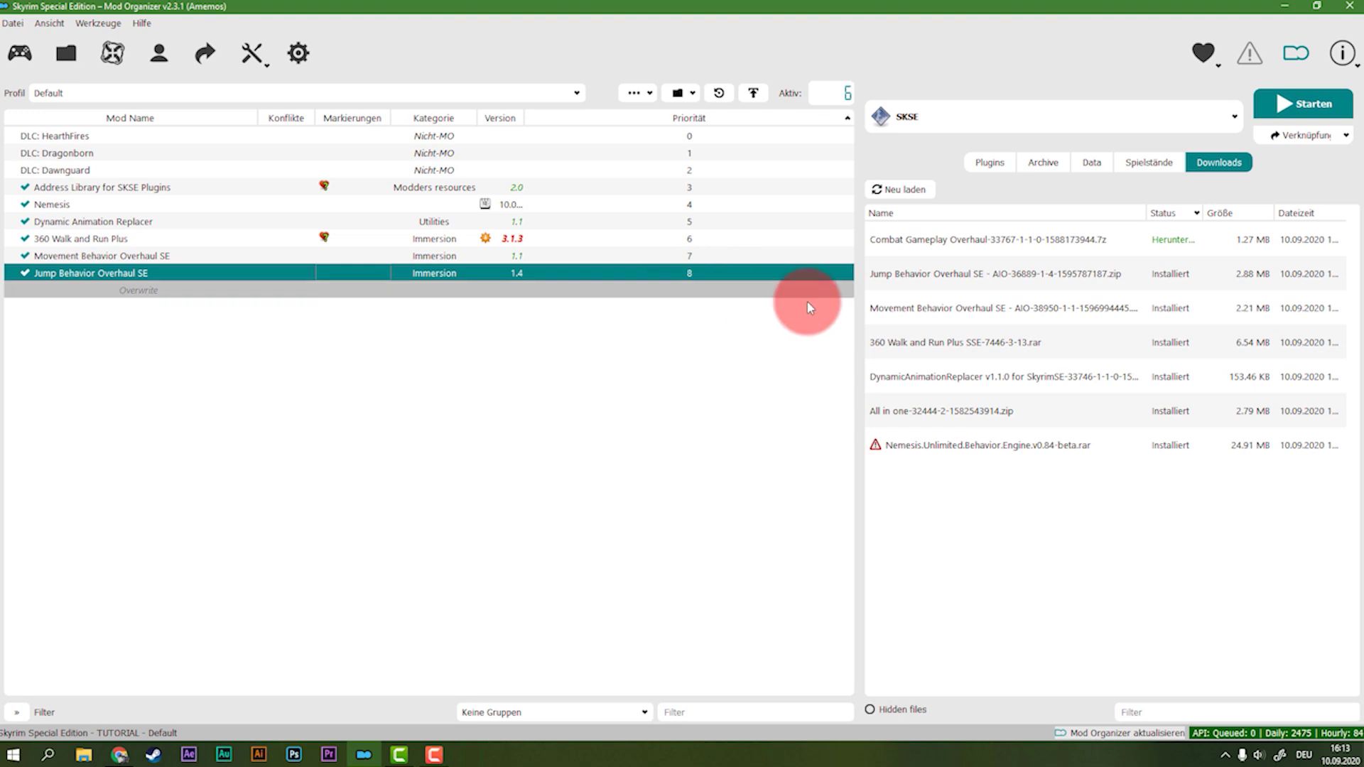
{"action": "double_click", "coordinate": [979, 244]}
{"action": "left_click", "coordinate": [744, 399]}
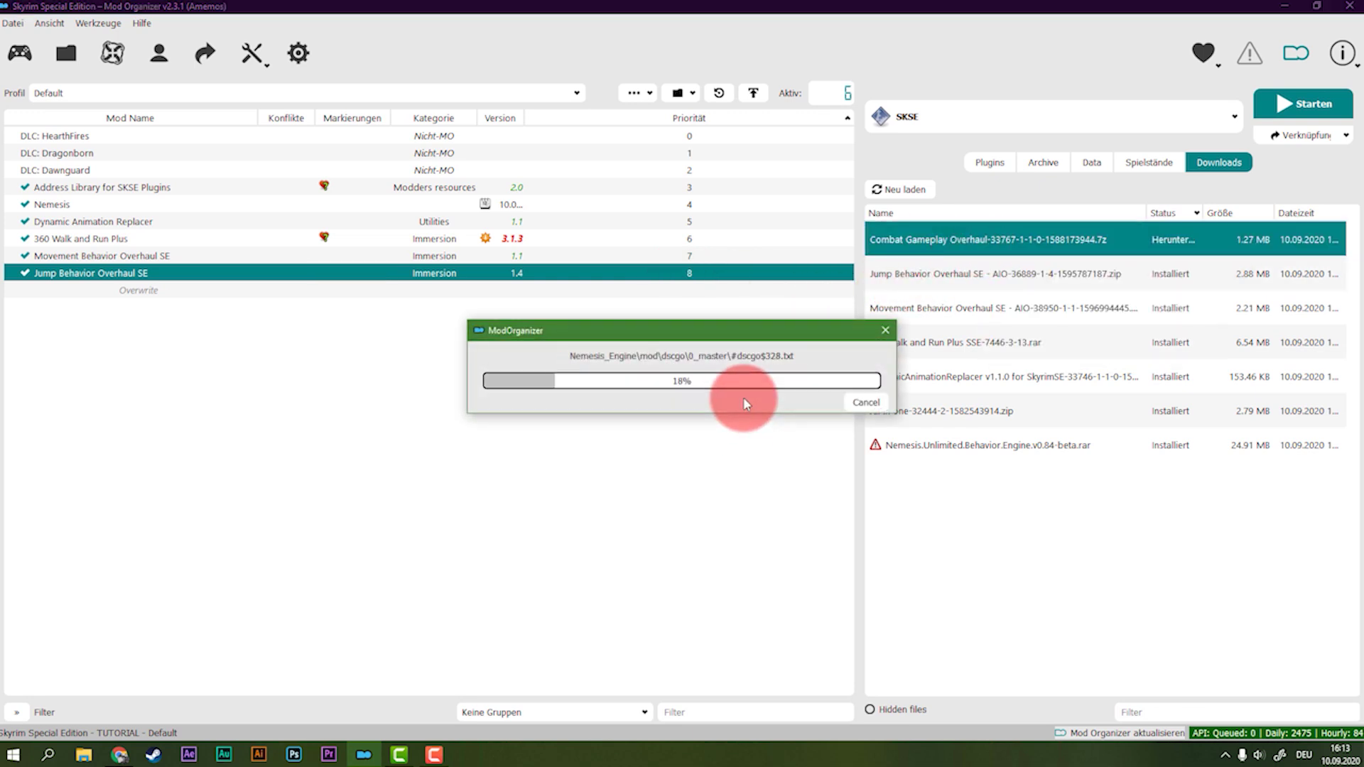
{"action": "left_click", "coordinate": [29, 294]}
{"action": "left_click", "coordinate": [26, 292]}
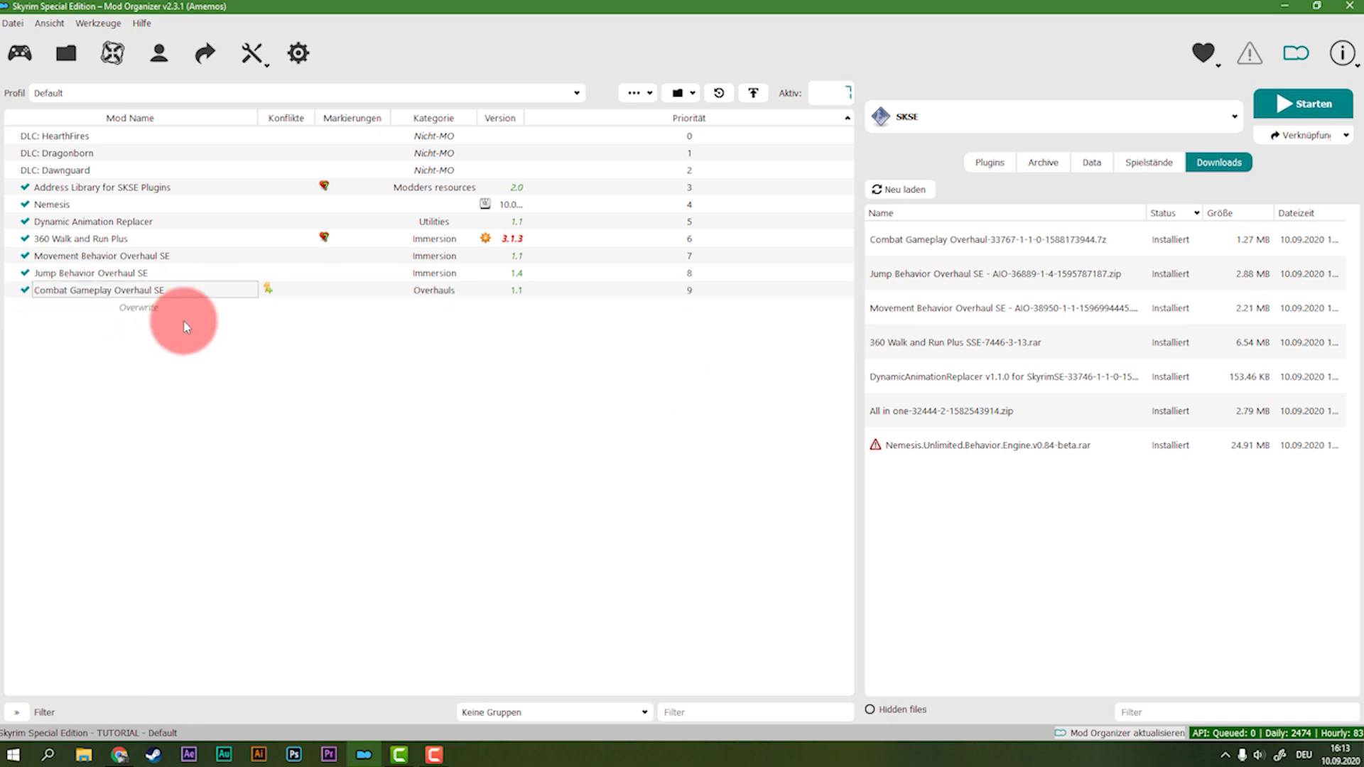
{"action": "left_click_drag", "start_coordinate": [259, 294], "coordinate": [212, 191]}
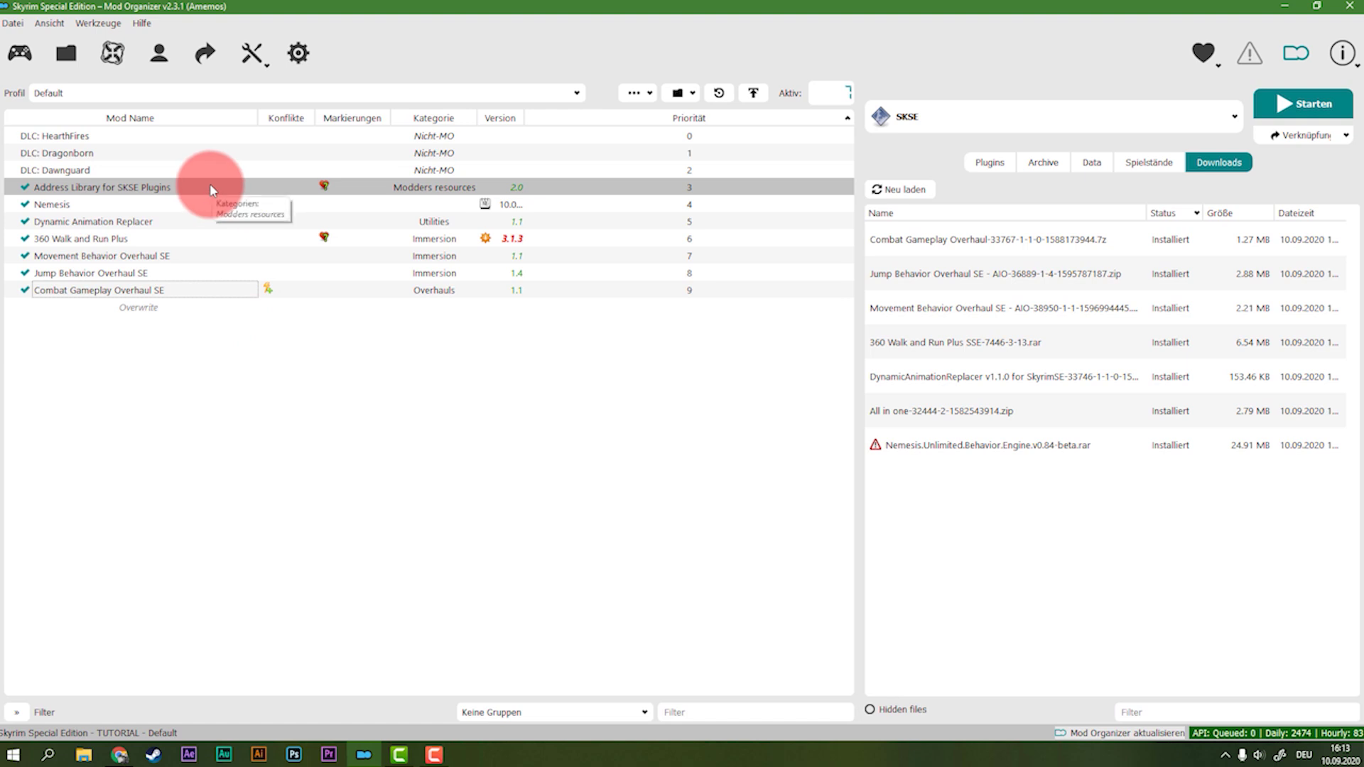
- Choose Nemesis Unlimited Behavior Engine as the executable and run it, continuing without starting Steam
{"action": "mouse_move", "coordinate": [212, 190]}
{"action": "left_mouse_down"}
{"action": "mouse_move", "coordinate": [606, 257]}
{"action": "mouse_move", "coordinate": [804, 201]}
{"action": "mouse_move", "coordinate": [929, 125]}
{"action": "mouse_move", "coordinate": [968, 293]}
{"action": "mouse_move", "coordinate": [972, 401]}
{"action": "mouse_move", "coordinate": [972, 388]}
{"action": "left_mouse_up"}
{"action": "left_click", "coordinate": [929, 126]}
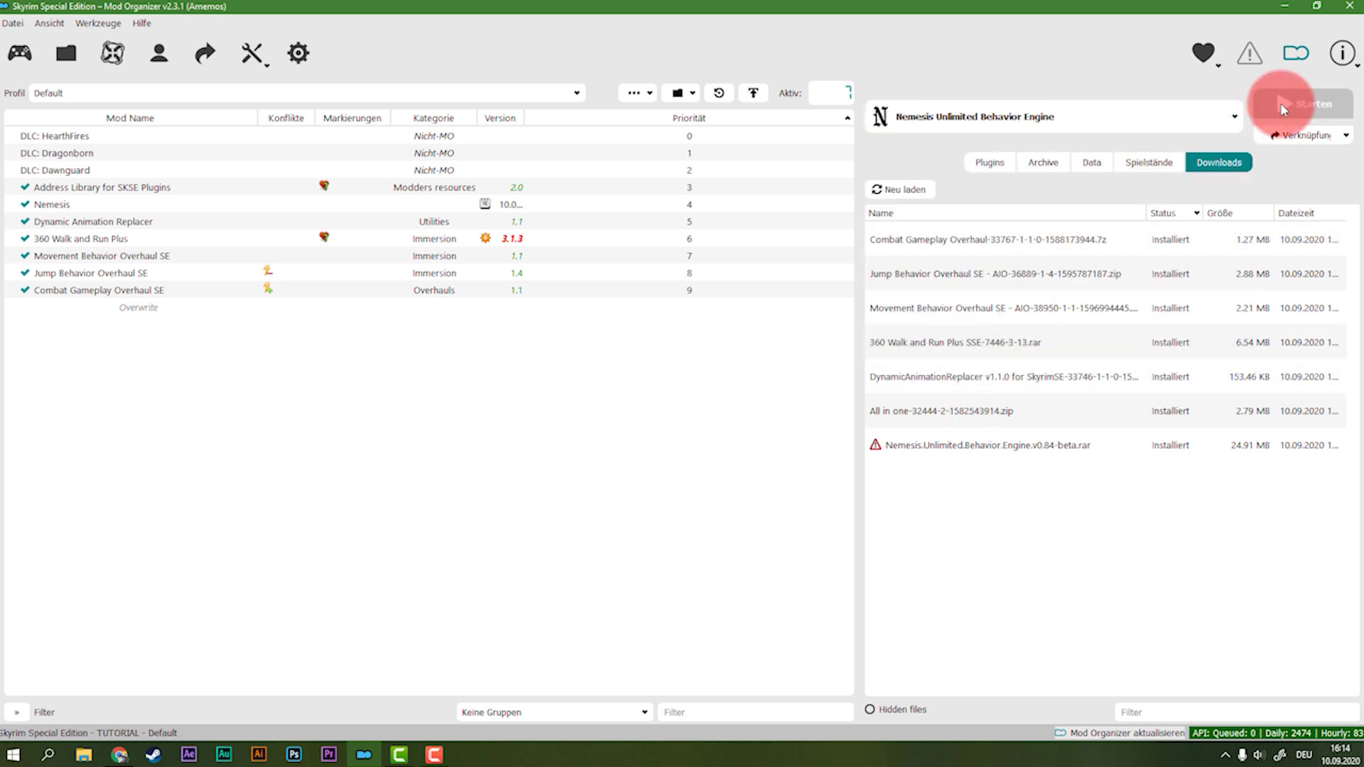
{"action": "left_click", "coordinate": [1281, 102]}
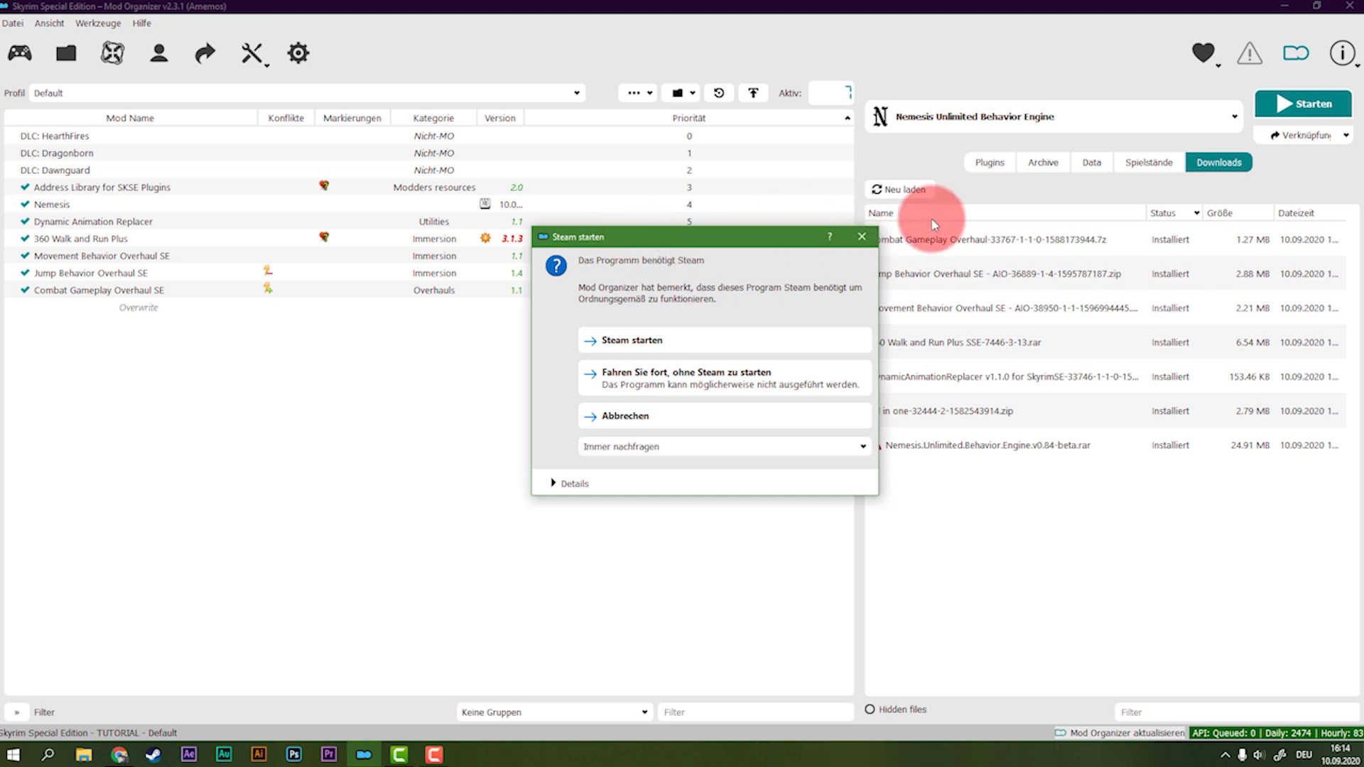
{"action": "left_click", "coordinate": [862, 237]}
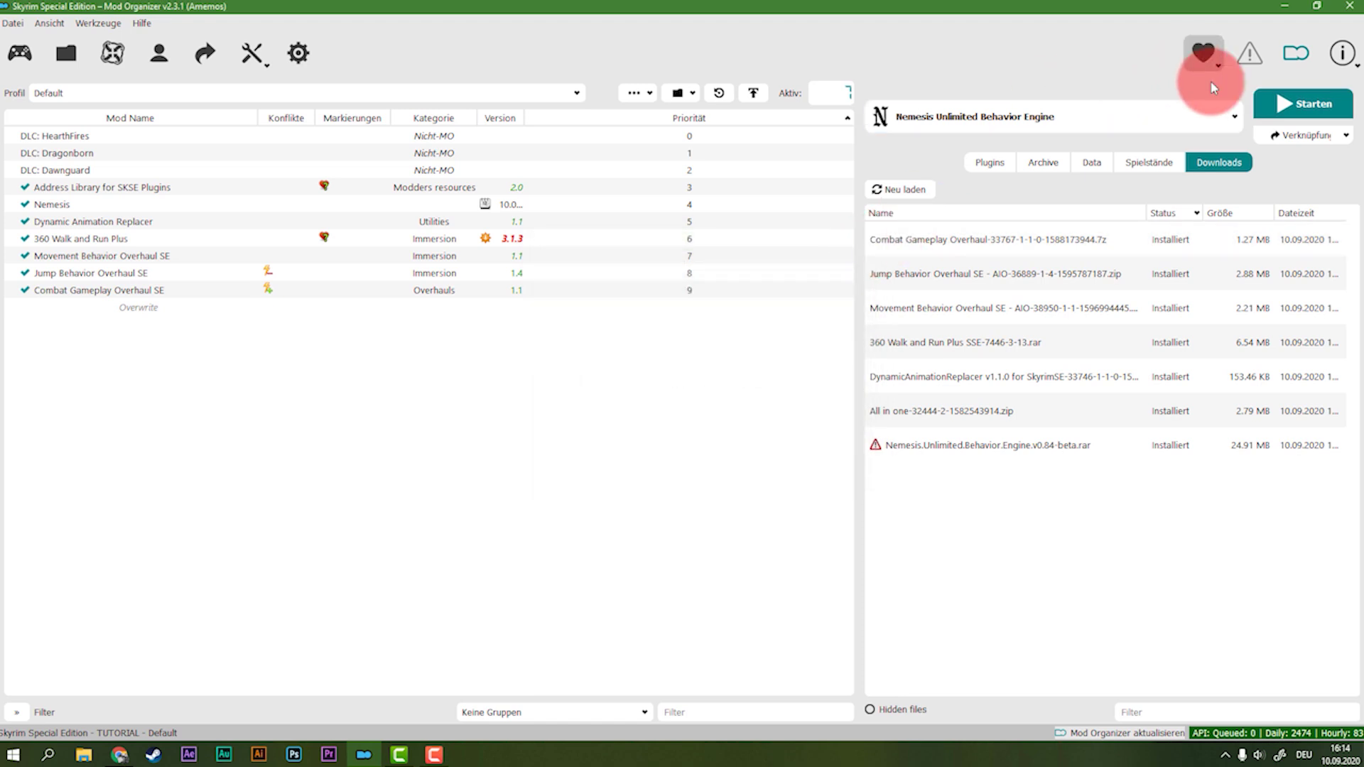
{"action": "left_click", "coordinate": [1279, 102]}
{"action": "left_click", "coordinate": [731, 384]}
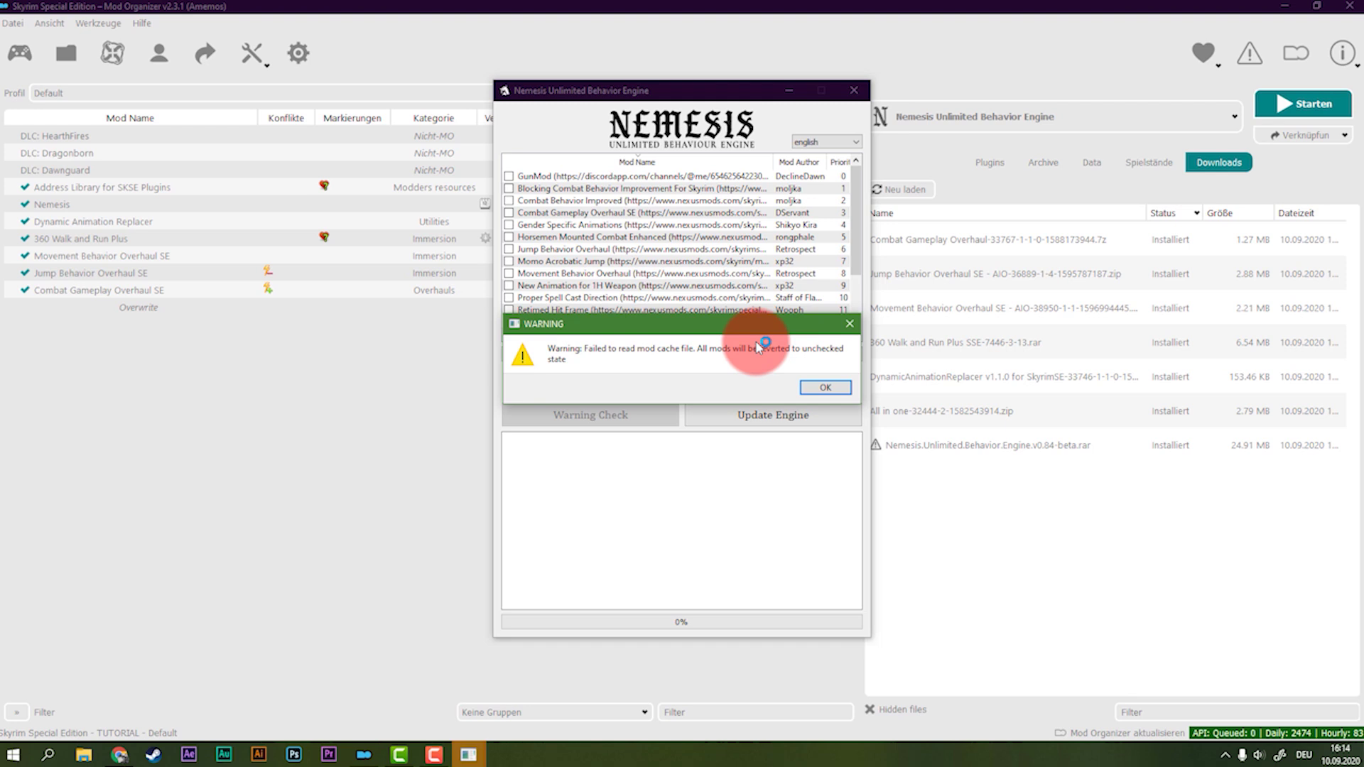
- Dismiss the mod cache and language cache warnings and update the Nemesis engine
{"action": "left_click", "coordinate": [804, 390]}
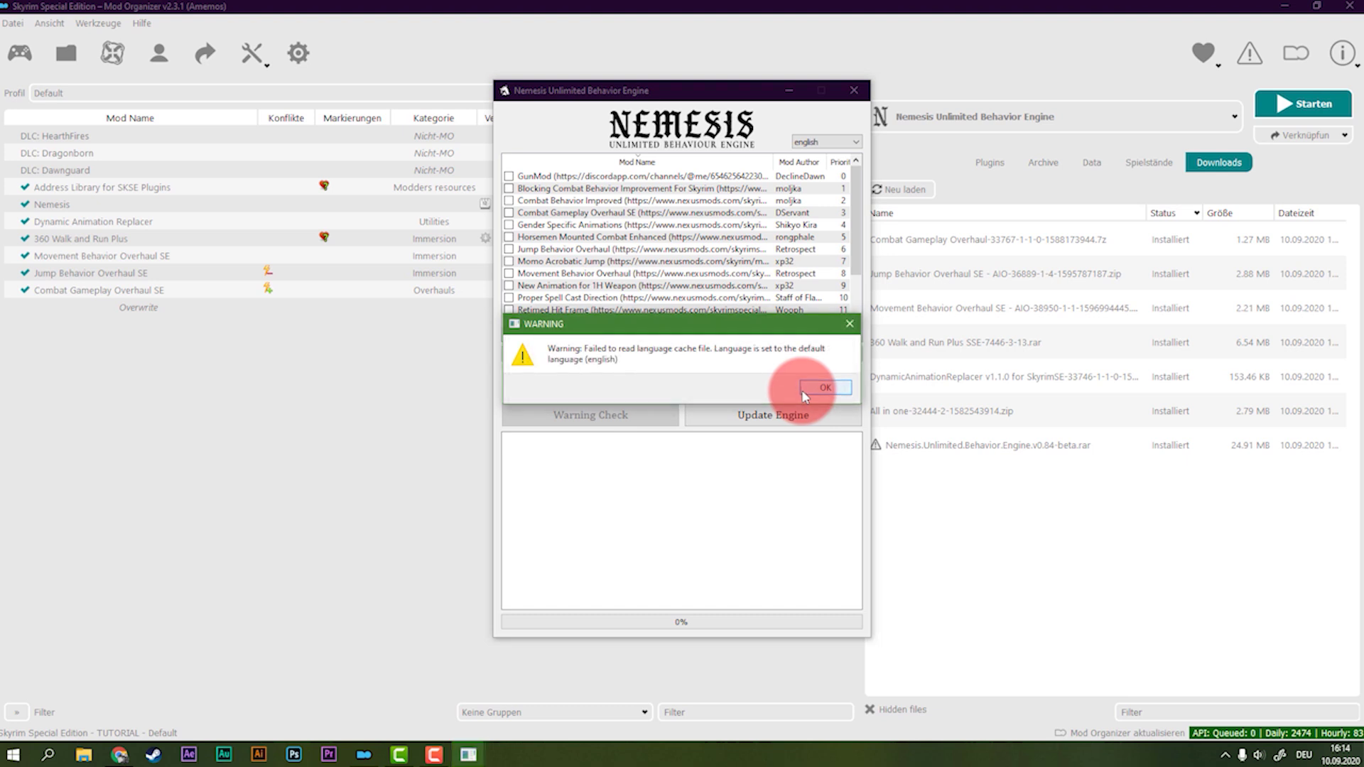
{"action": "left_click", "coordinate": [803, 391]}
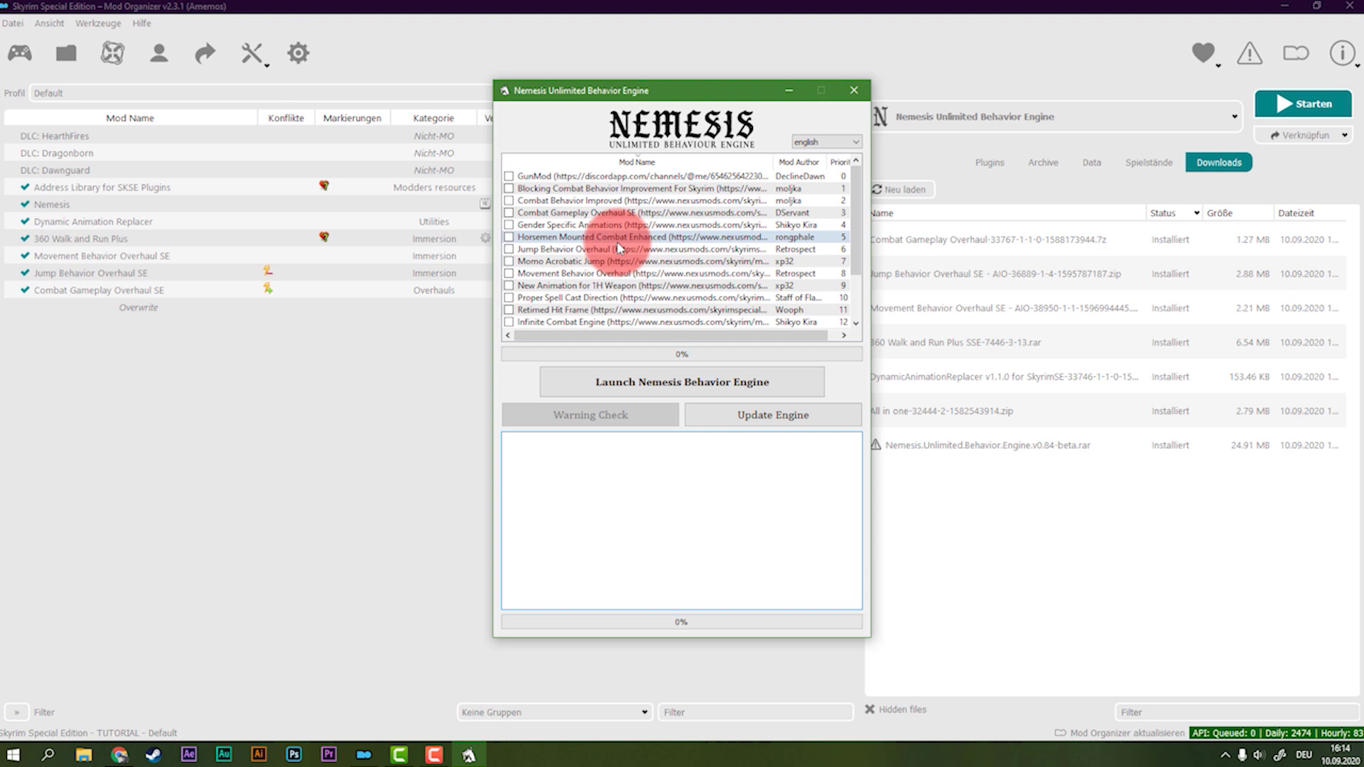
{"action": "left_click", "coordinate": [788, 430]}
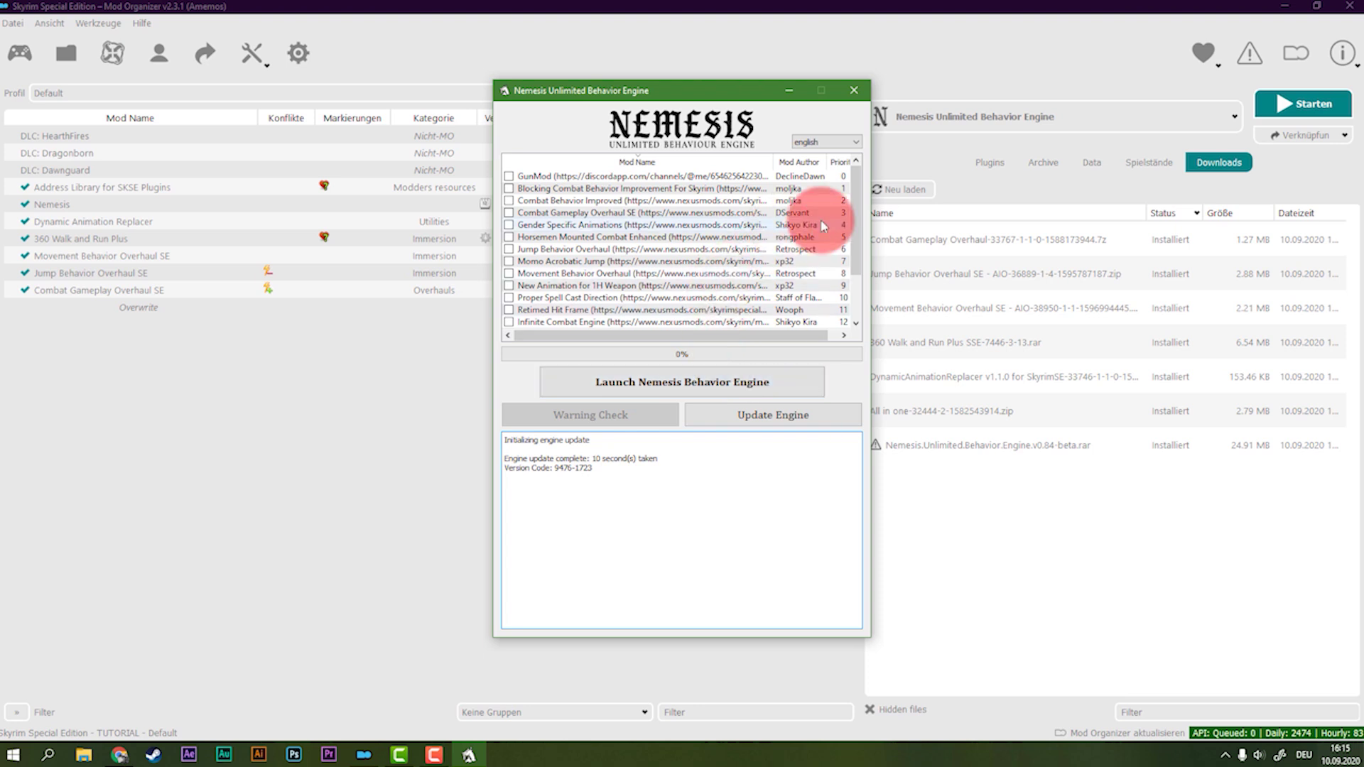
- Enable Combat Gameplay Overhaul SE, Movement Behavior Overhaul and Jump Behavior Overhaul in Nemesis, generate the behaviors and close Nemesis
{"action": "scroll", "coordinate": [823, 226], "scroll_direction": "down", "scroll_amount": 1}
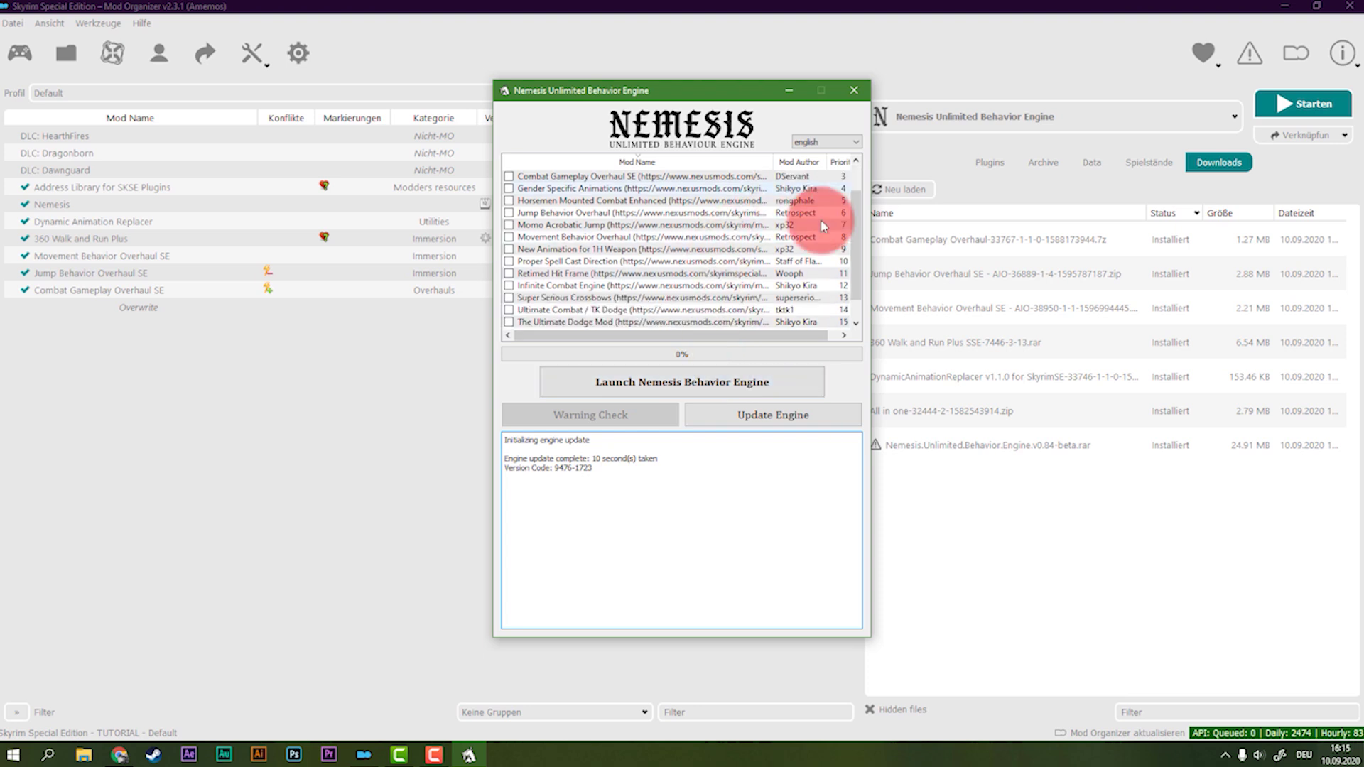
{"action": "scroll", "coordinate": [823, 225], "scroll_direction": "up", "scroll_amount": 1}
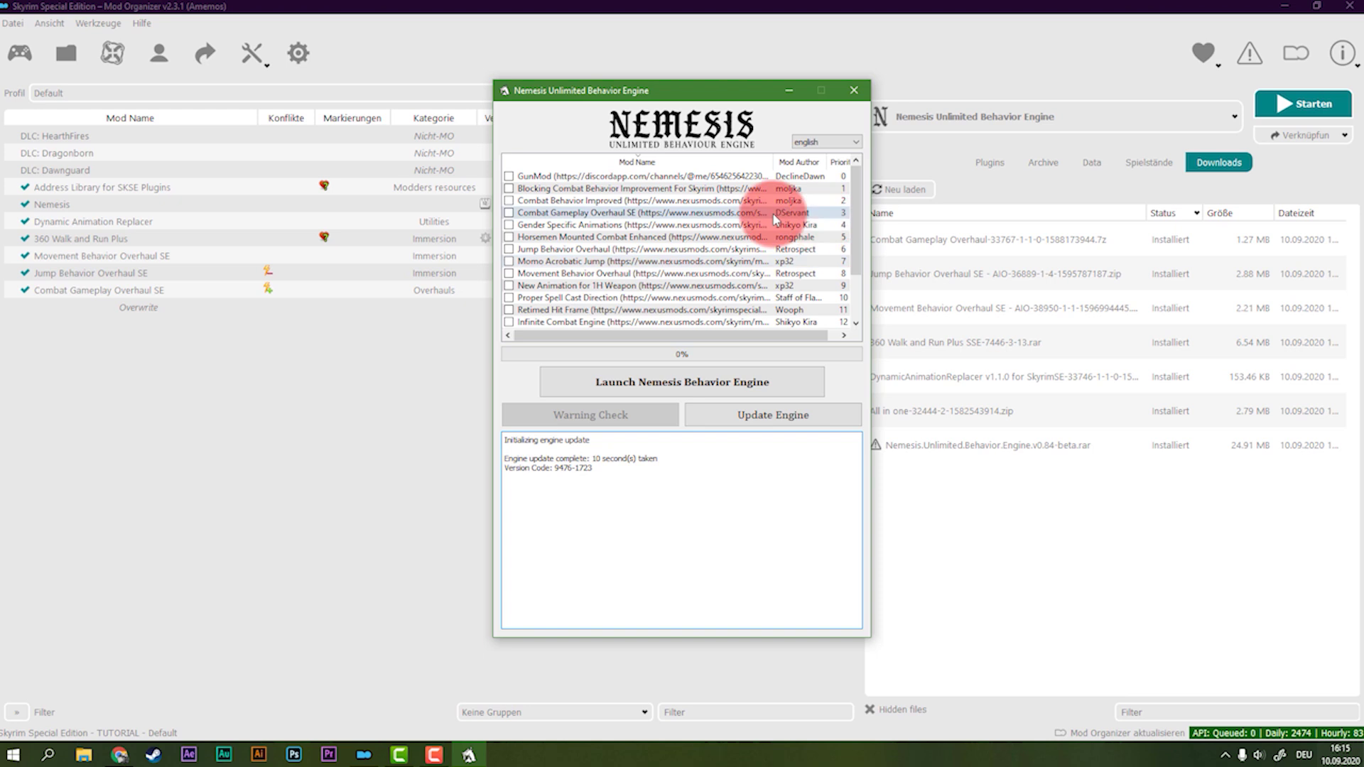
{"action": "left_click", "coordinate": [509, 213]}
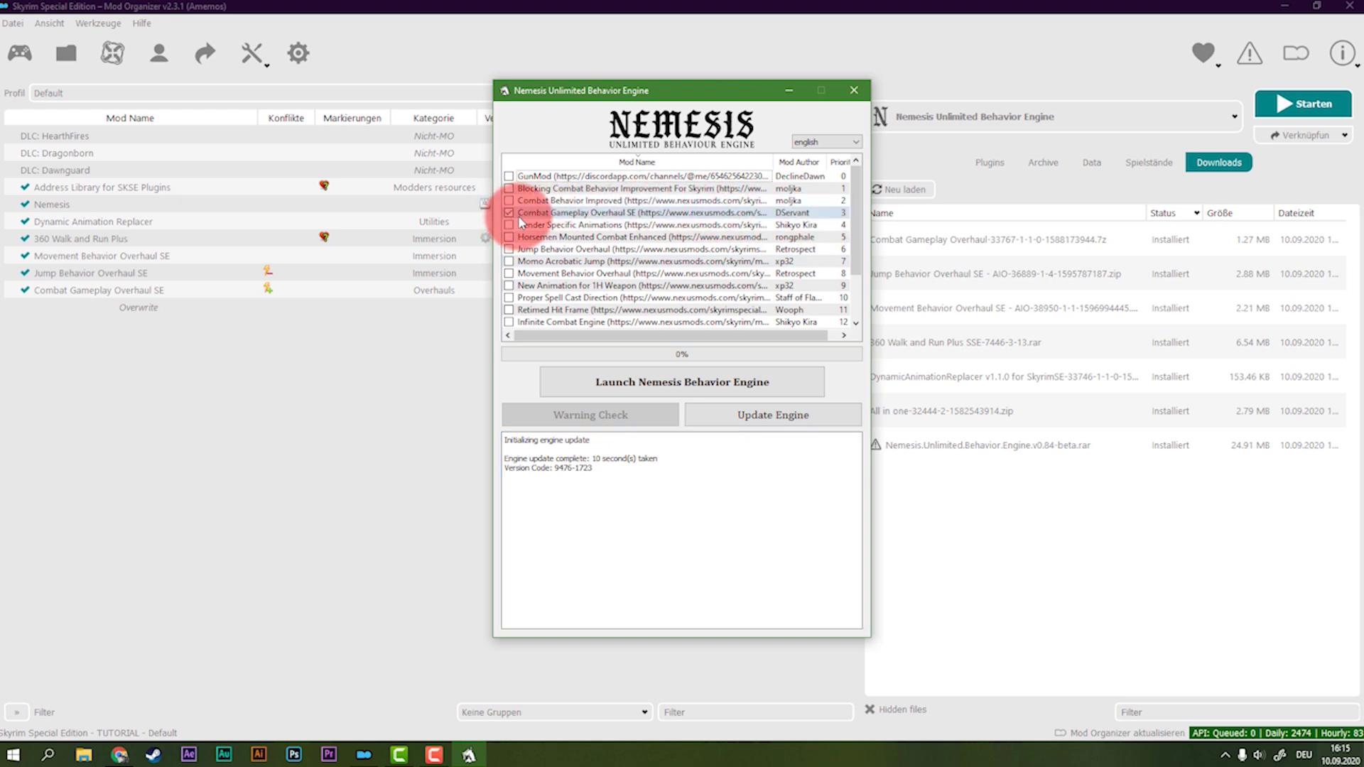
{"action": "left_click", "coordinate": [507, 274]}
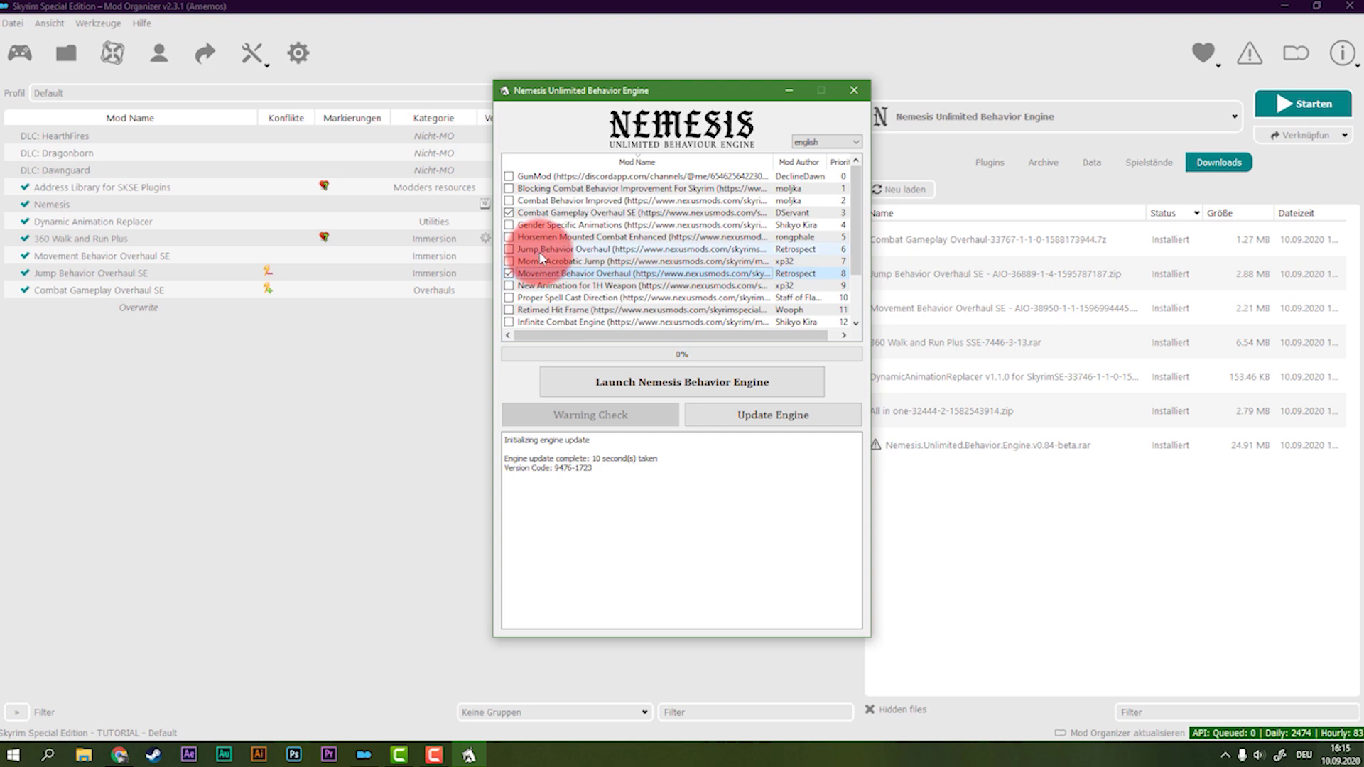
{"action": "left_click", "coordinate": [509, 249]}
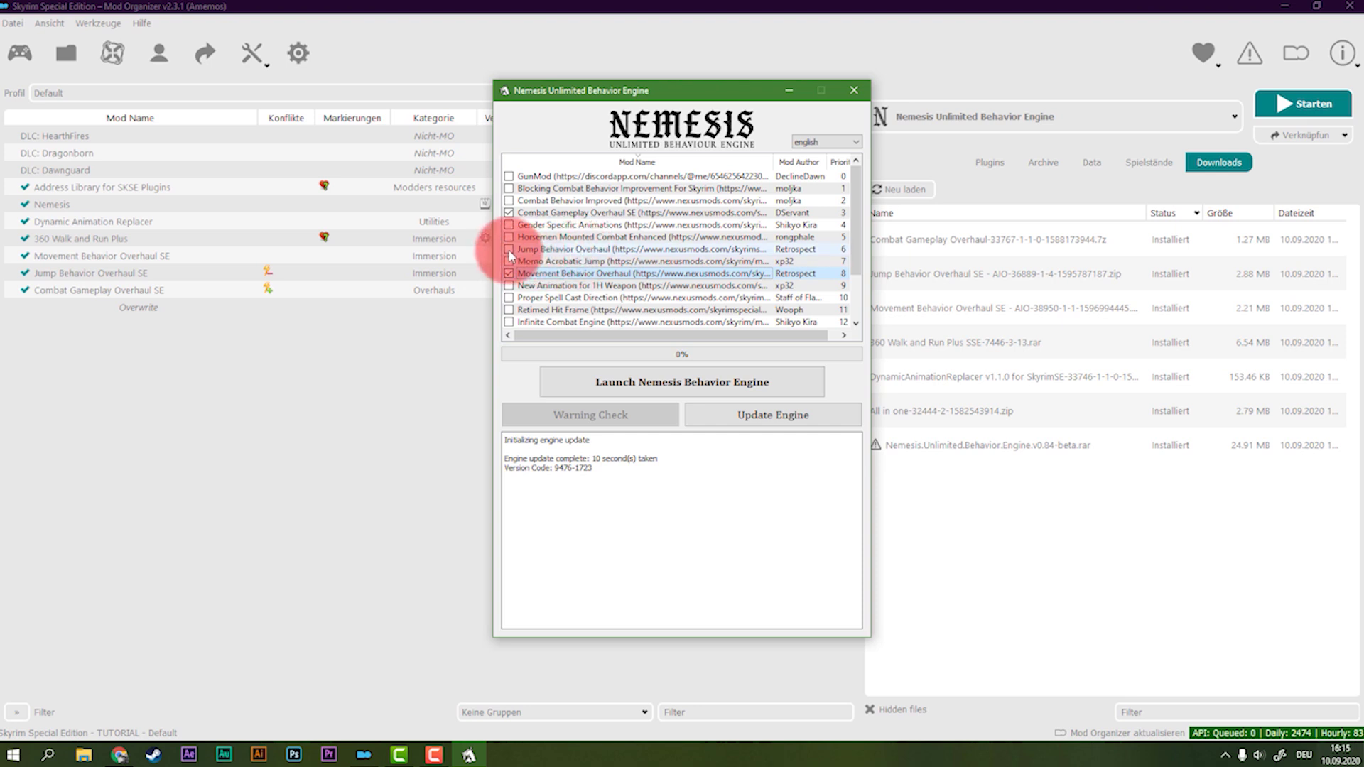
{"action": "scroll", "coordinate": [585, 263], "scroll_direction": "down", "scroll_amount": 1}
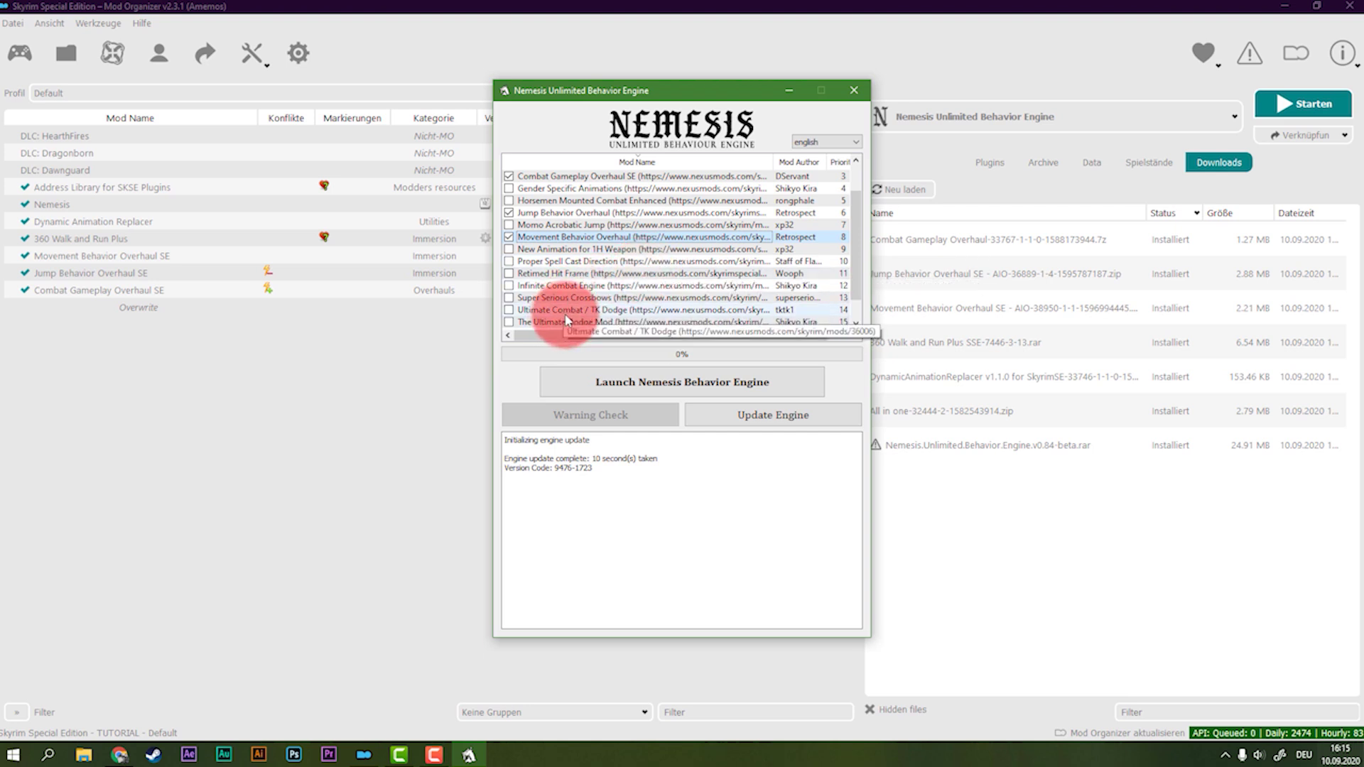
{"action": "scroll", "coordinate": [561, 312], "scroll_direction": "up", "scroll_amount": 1}
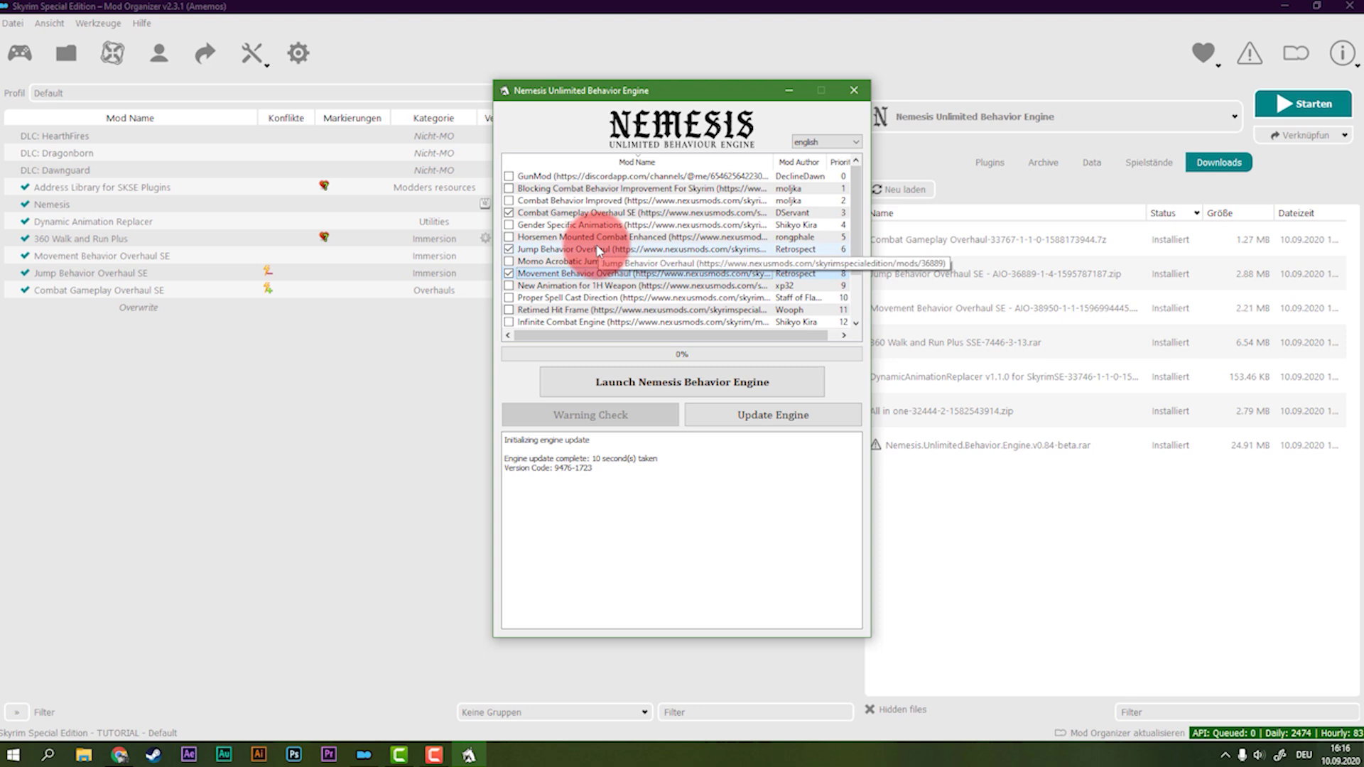
{"action": "scroll", "coordinate": [599, 250], "scroll_direction": "down", "scroll_amount": 2}
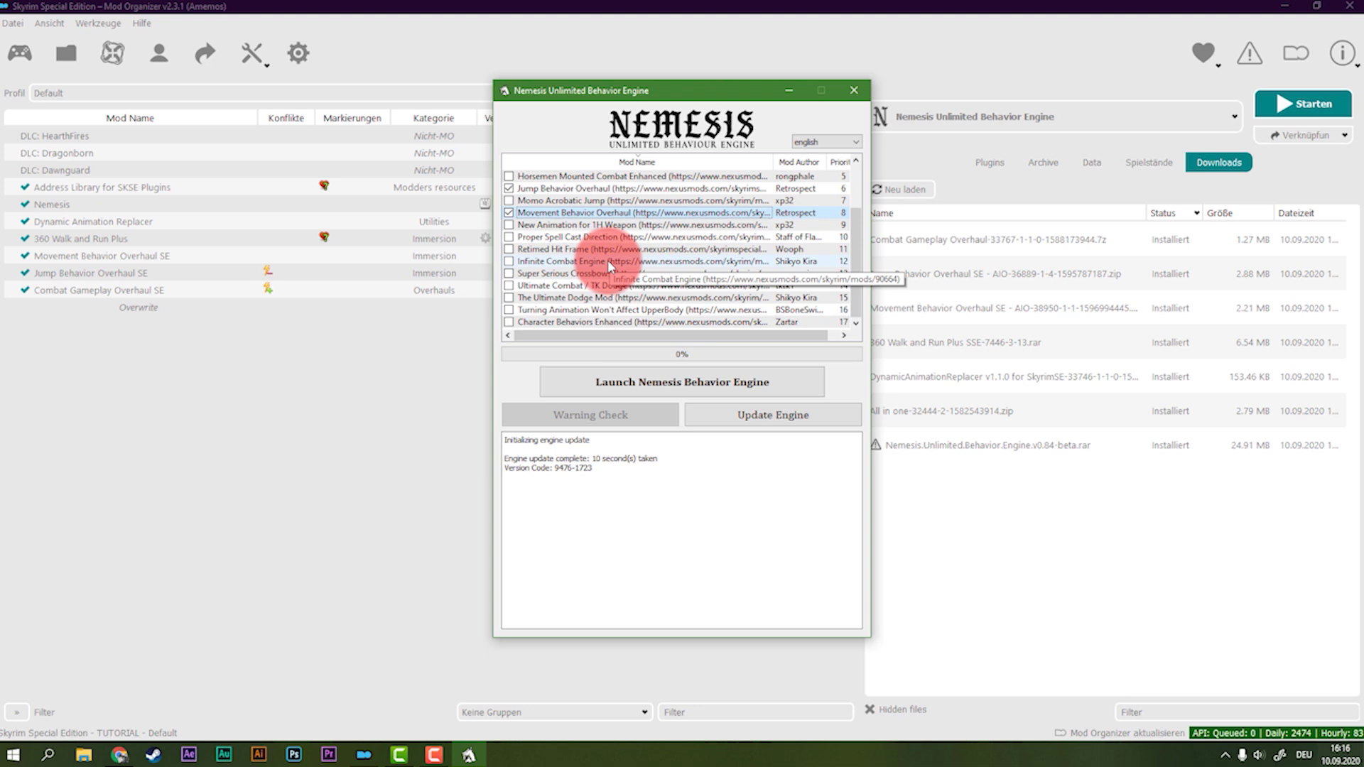
{"action": "left_click", "coordinate": [561, 391]}
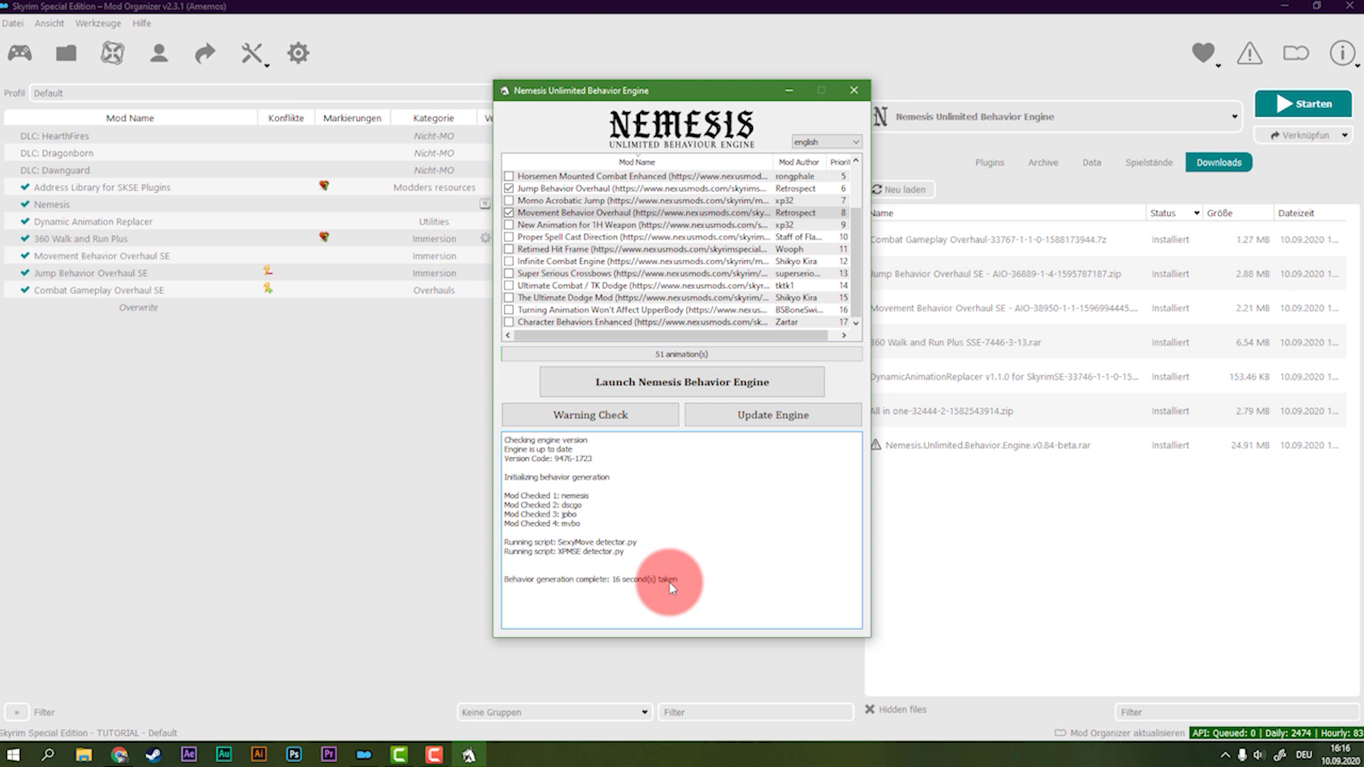
{"action": "left_click", "coordinate": [854, 90]}
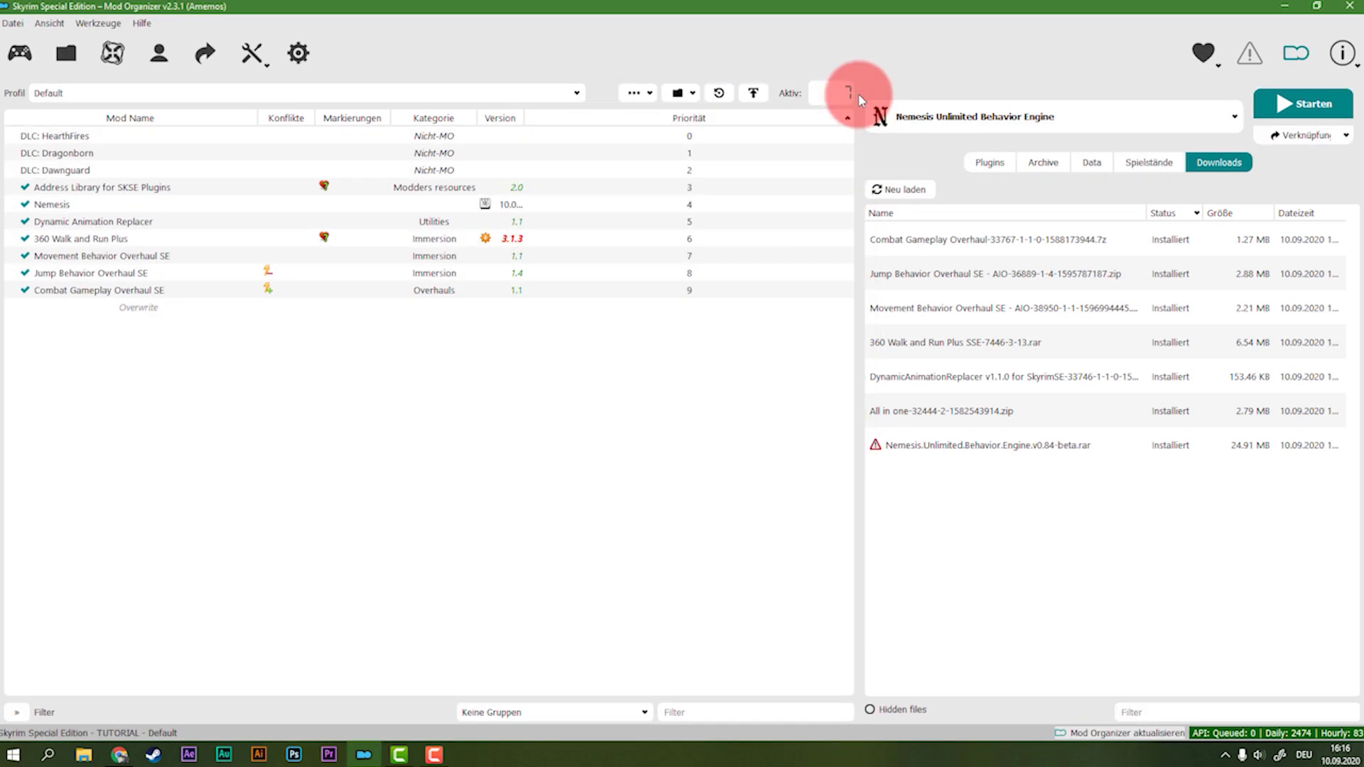
- Check in the Nemesis executable's settings whether output files are created in the Nemesis mod instead of Overwrite
{"action": "left_click", "coordinate": [951, 115]}
{"action": "left_click", "coordinate": [905, 149]}
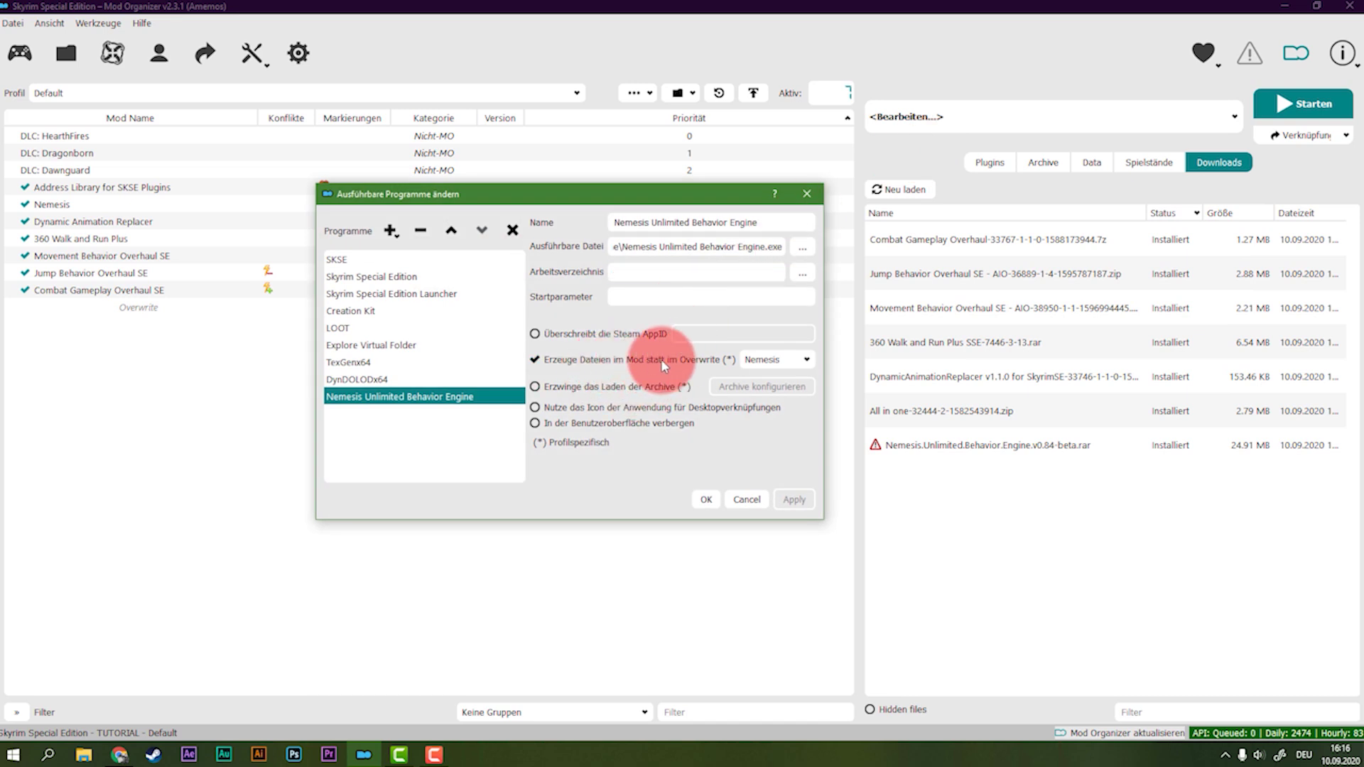
{"action": "left_click", "coordinate": [684, 361]}
{"action": "left_click", "coordinate": [683, 363]}
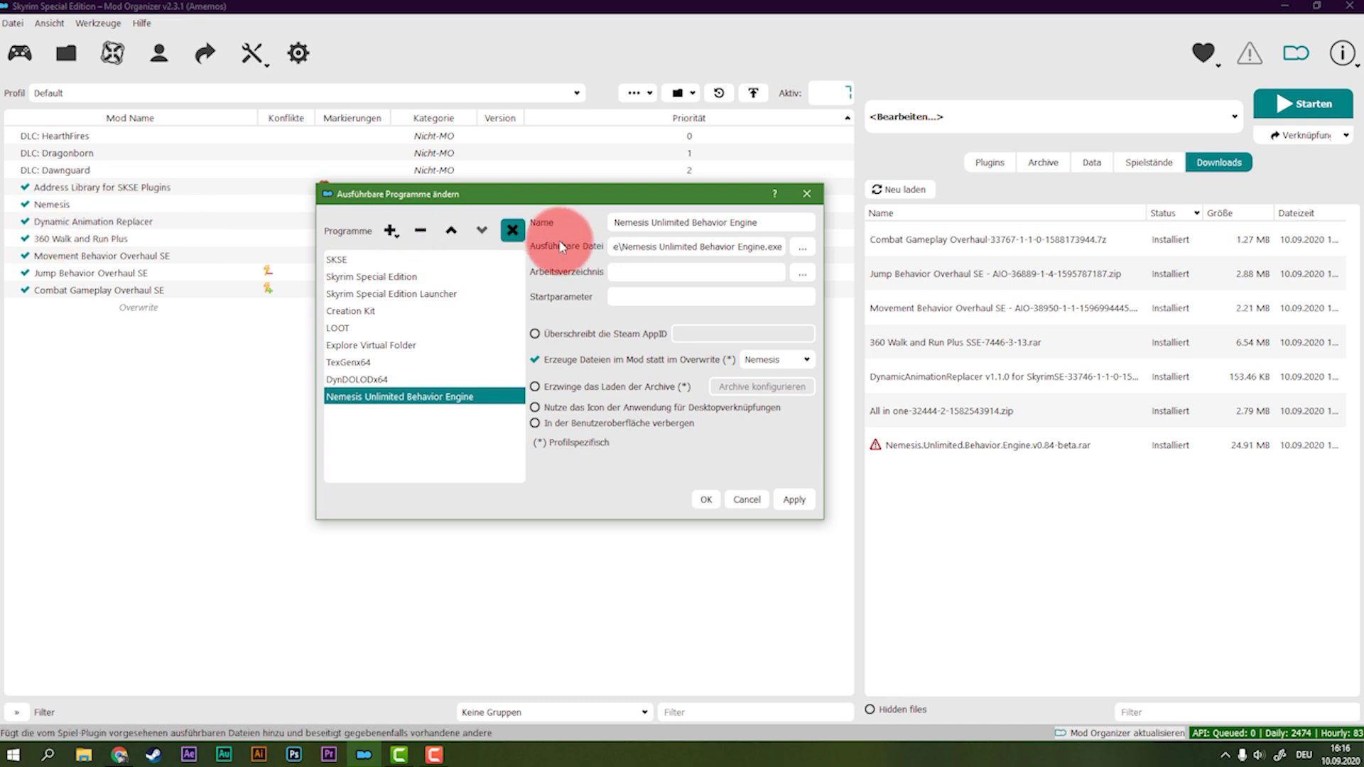
{"action": "left_click", "coordinate": [806, 194]}
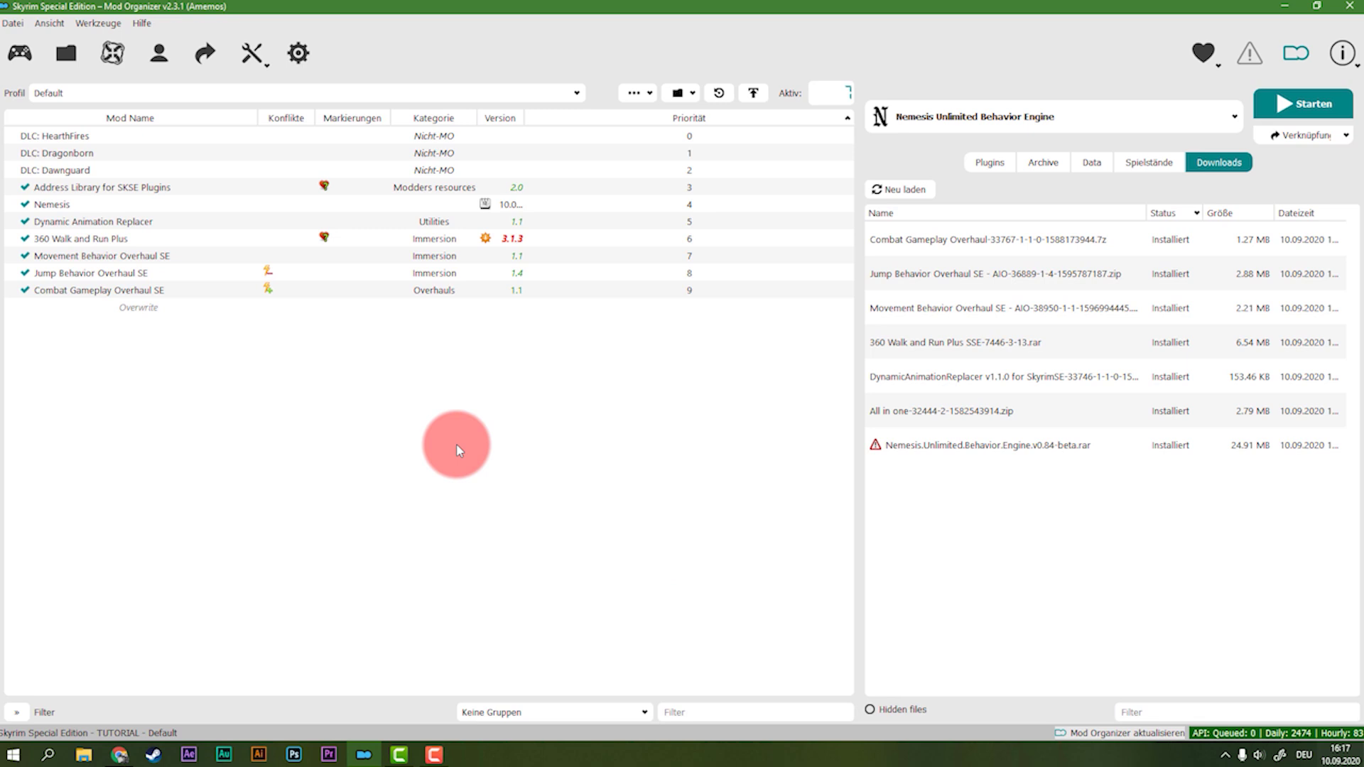
- Review the plugin list and examine the folders in the Nemesis mod's file tree
{"action": "left_click", "coordinate": [969, 166]}
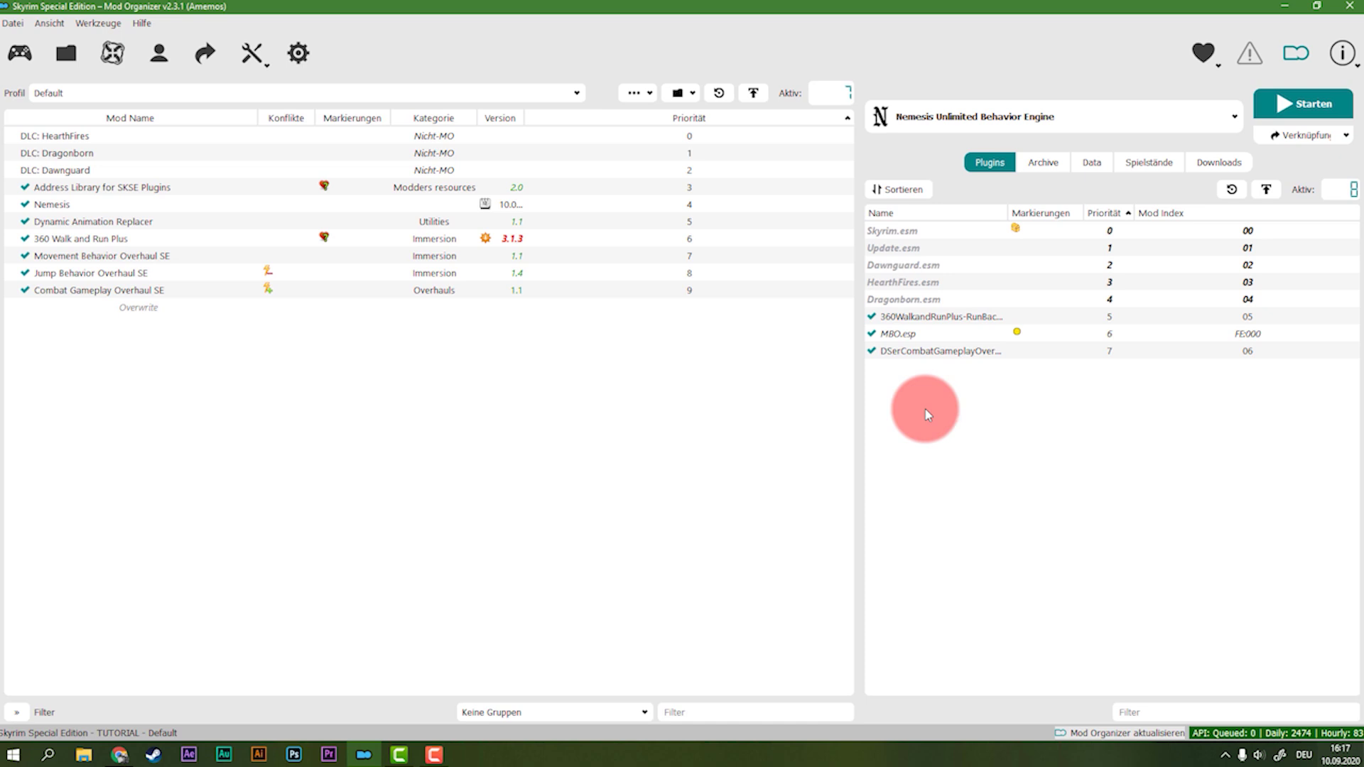
{"action": "left_click", "coordinate": [128, 204]}
{"action": "left_click", "coordinate": [127, 203]}
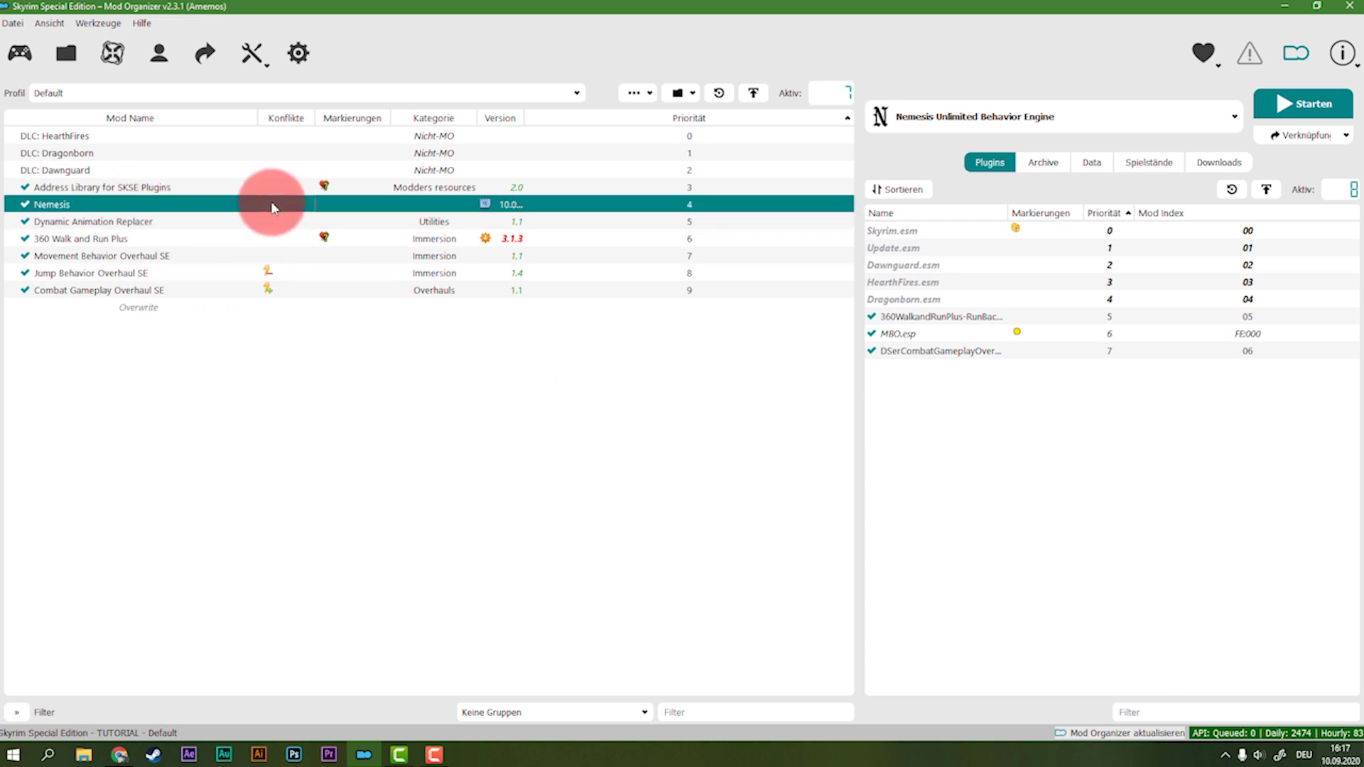
{"action": "double_click", "coordinate": [270, 203]}
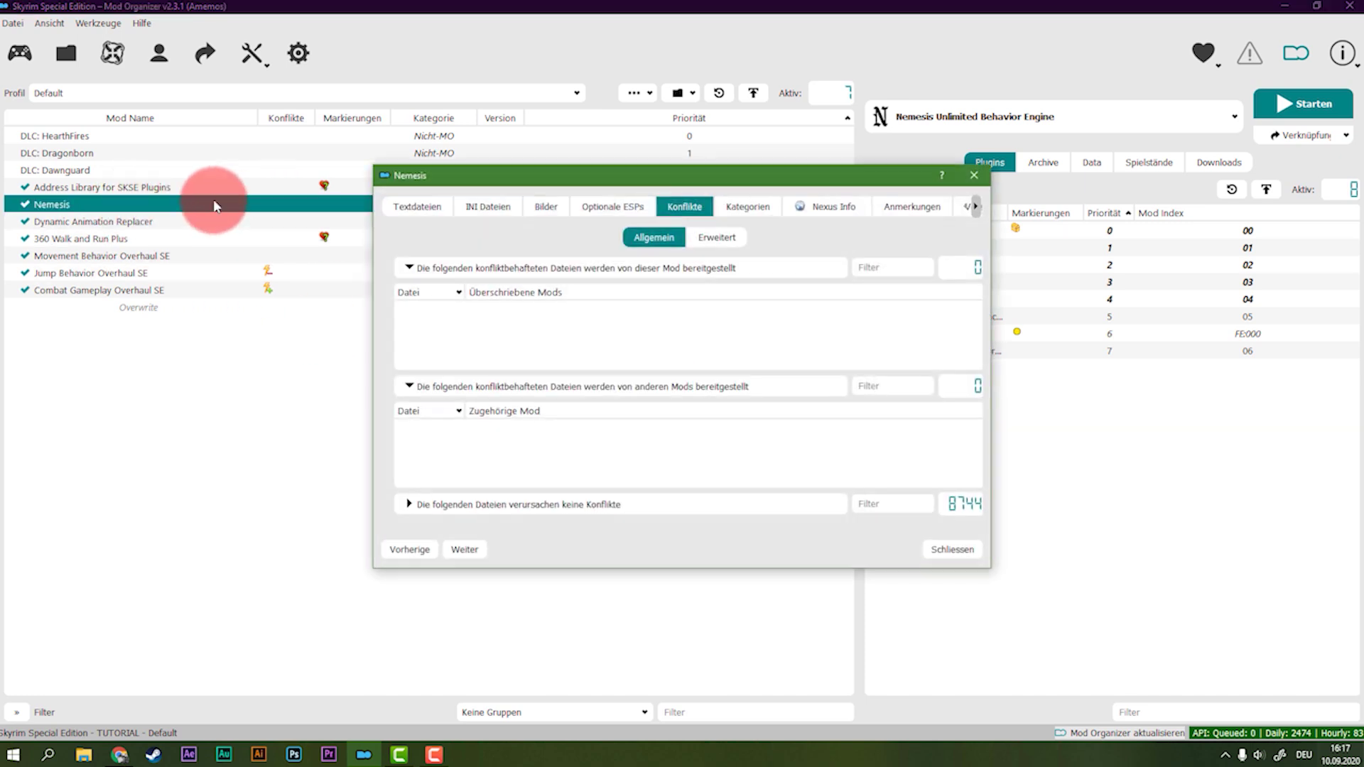
{"action": "left_click", "coordinate": [977, 210]}
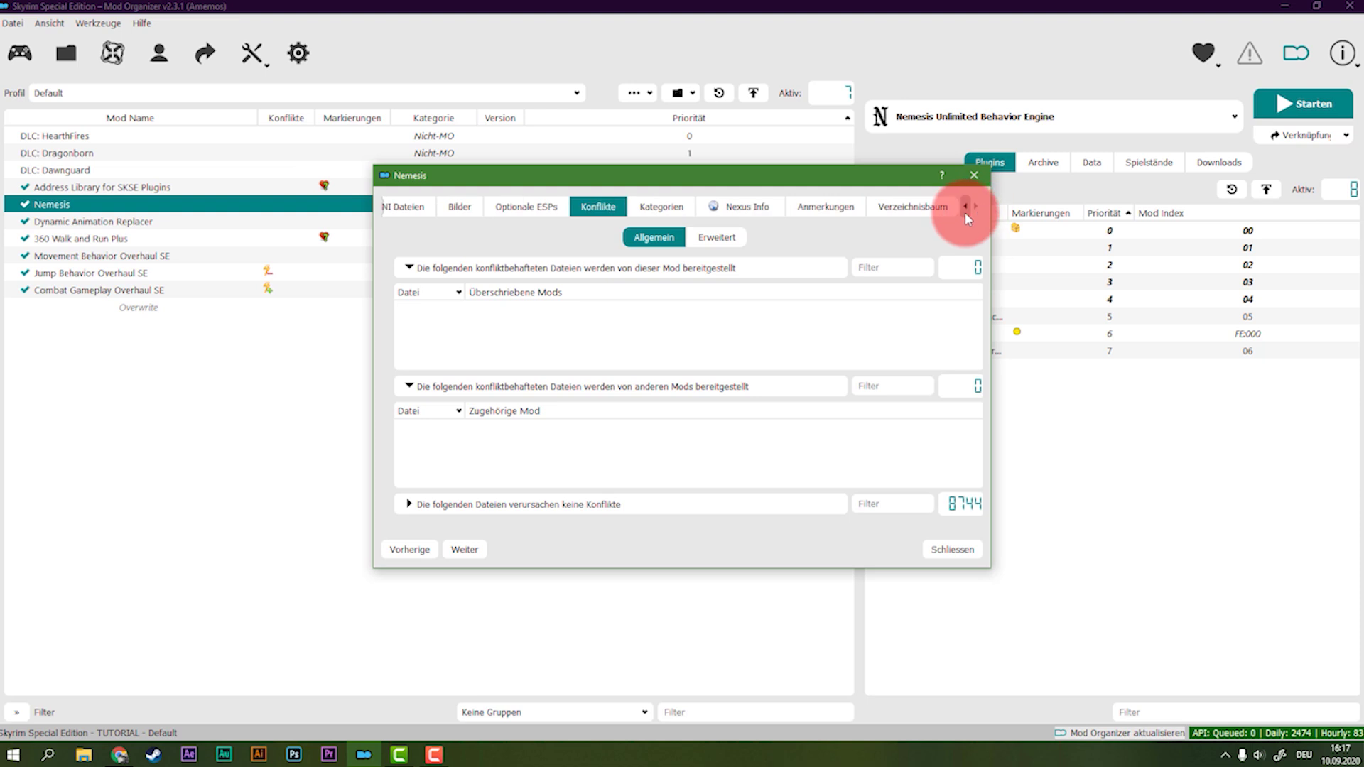
{"action": "left_click", "coordinate": [919, 209]}
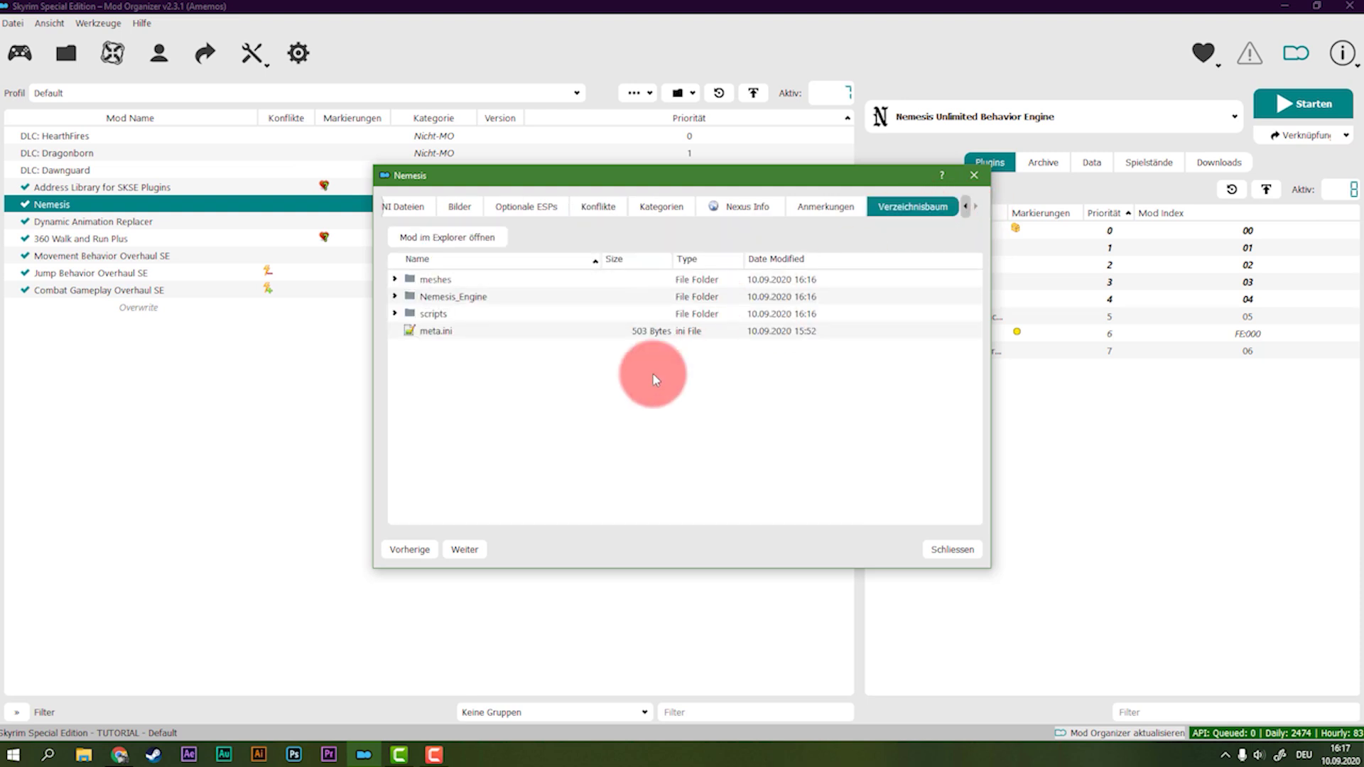
{"action": "right_click", "coordinate": [528, 399]}
{"action": "left_click", "coordinate": [710, 399]}
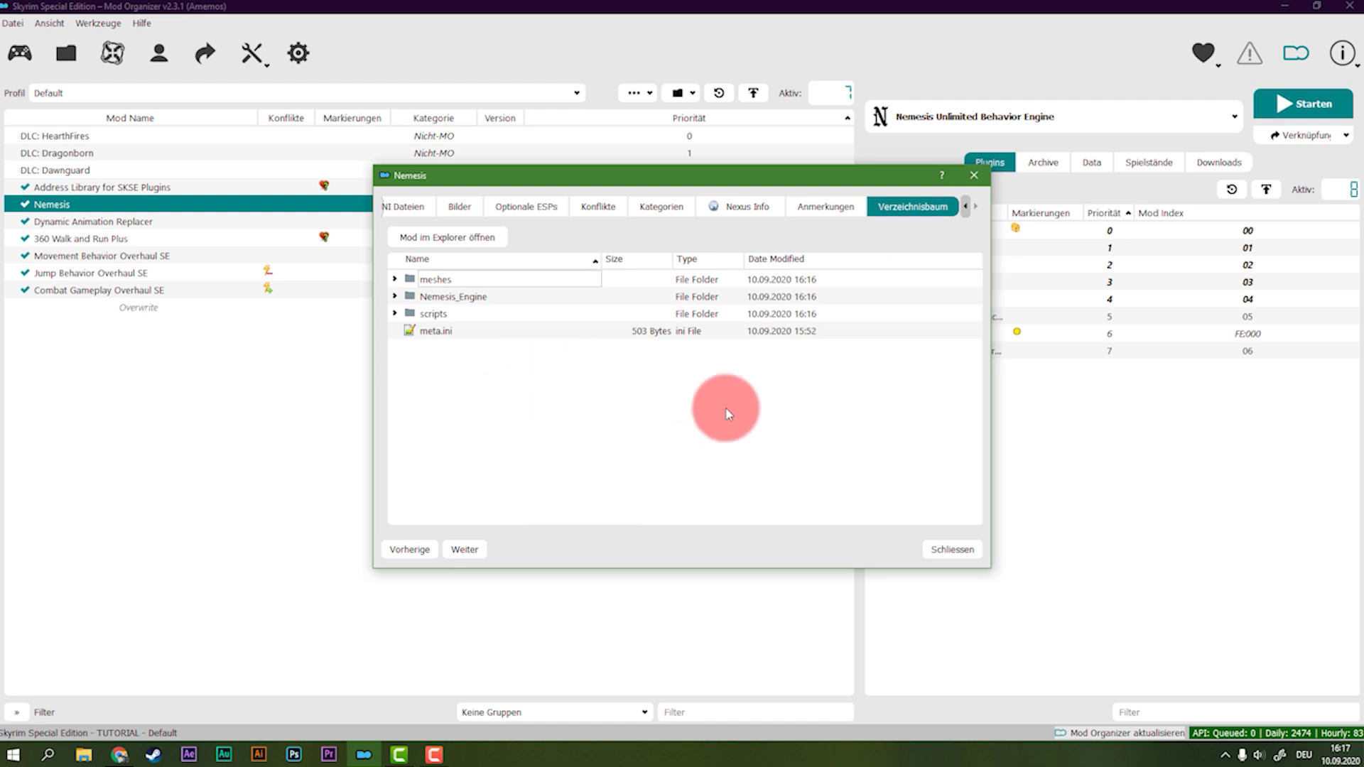
{"action": "left_click", "coordinate": [940, 549]}
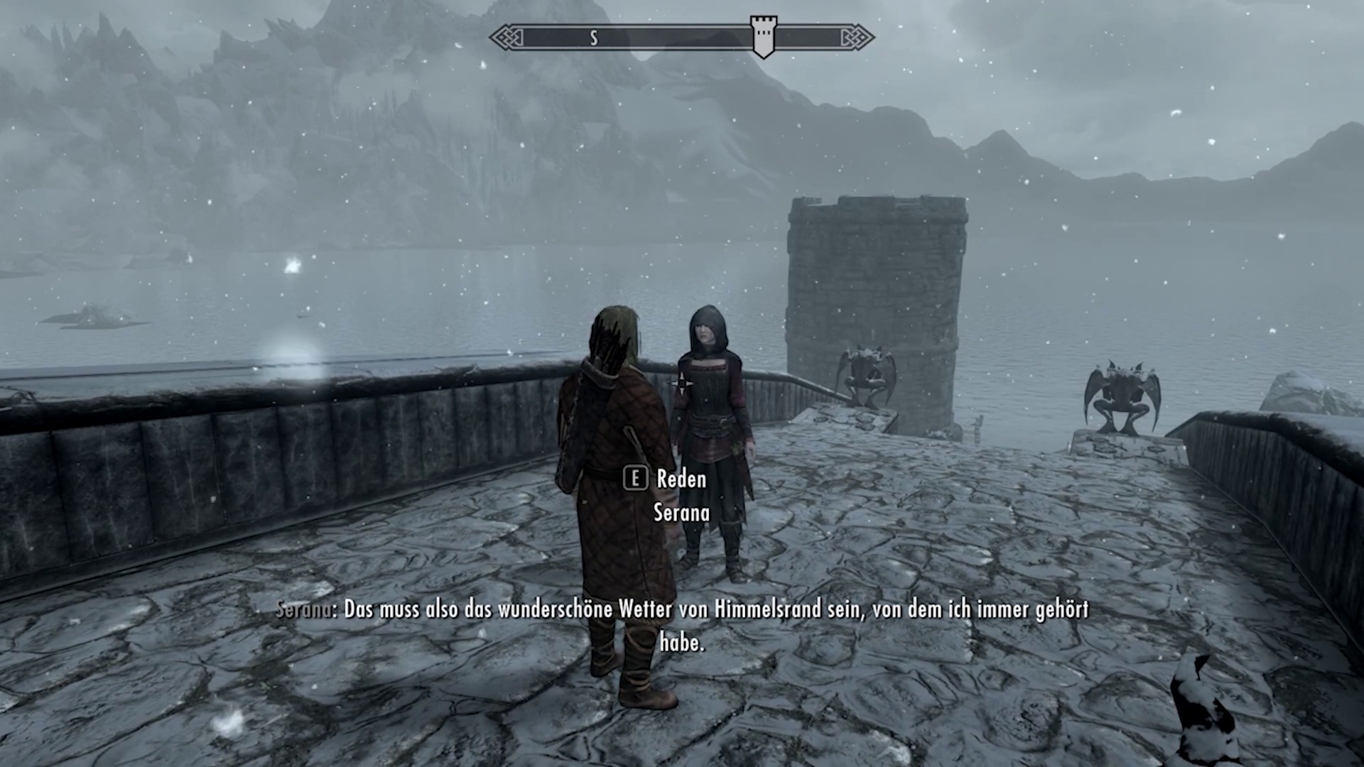
{"action": "key", "text": "w"}
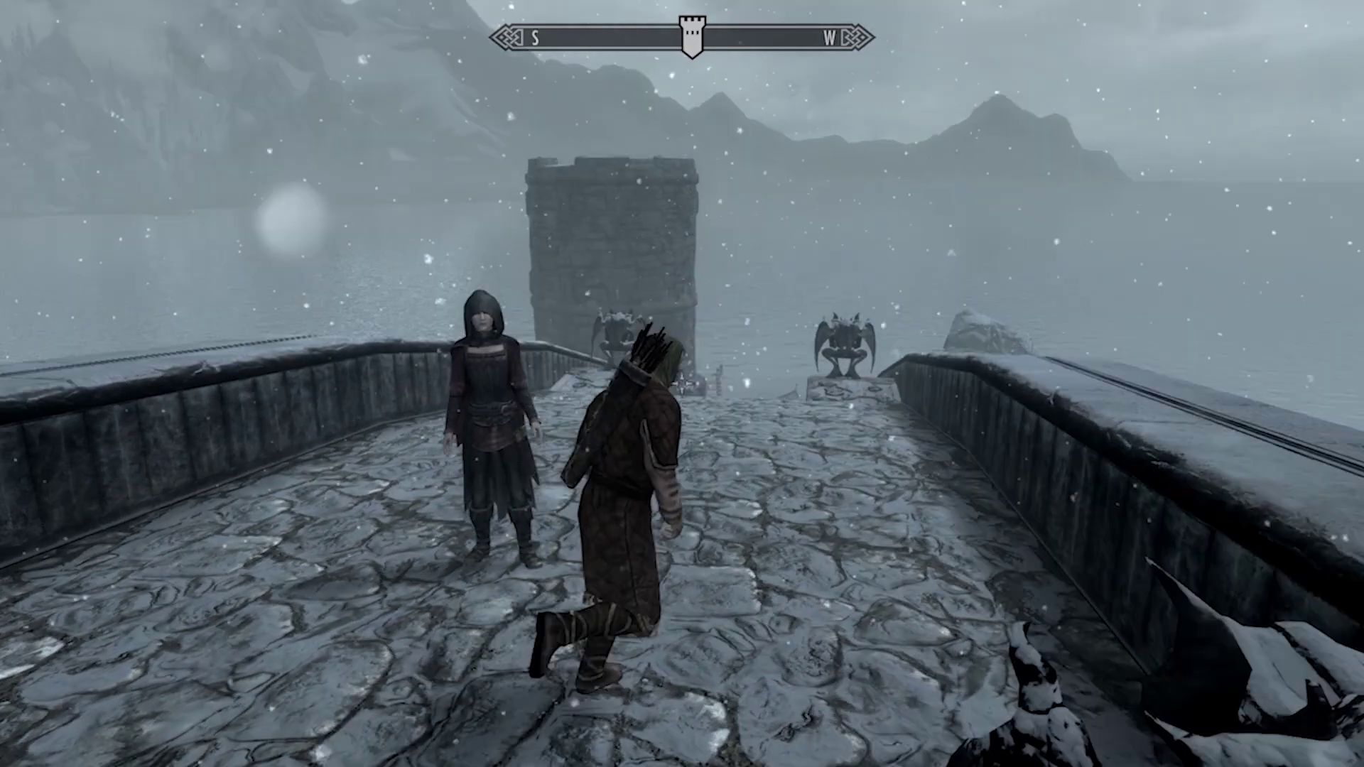
{"action": "key", "text": "w"}
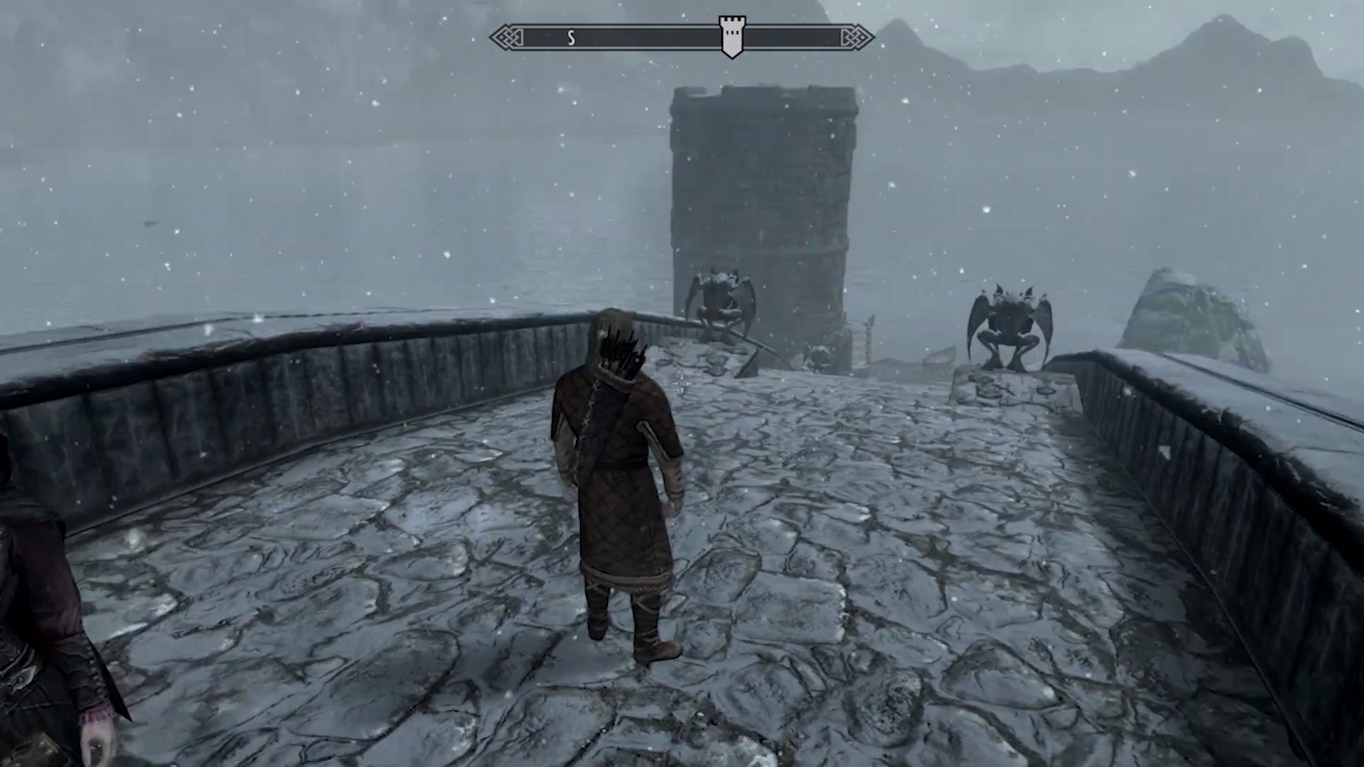
{"action": "mouse_move", "coordinate": [682, 384]}
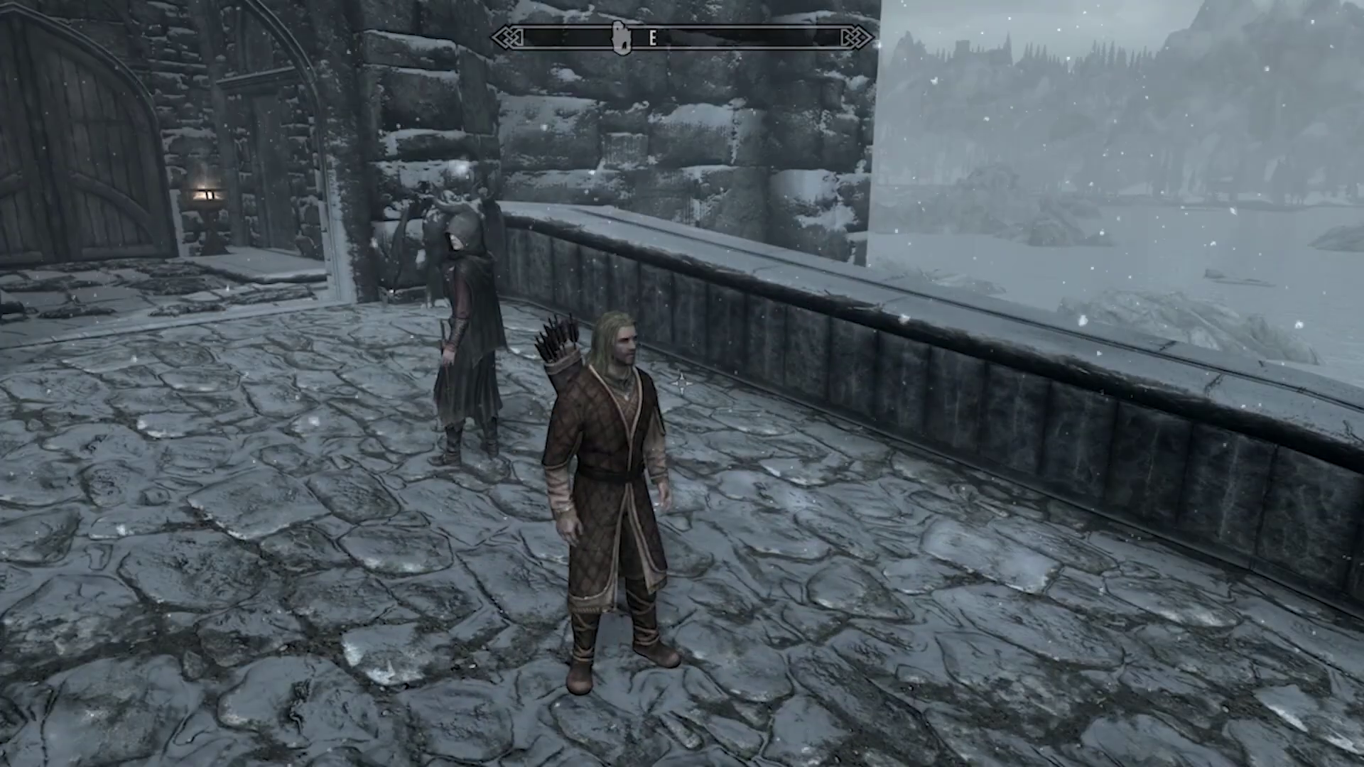
{"action": "scroll", "coordinate": [682, 383], "scroll_direction": "up", "scroll_amount": 3}
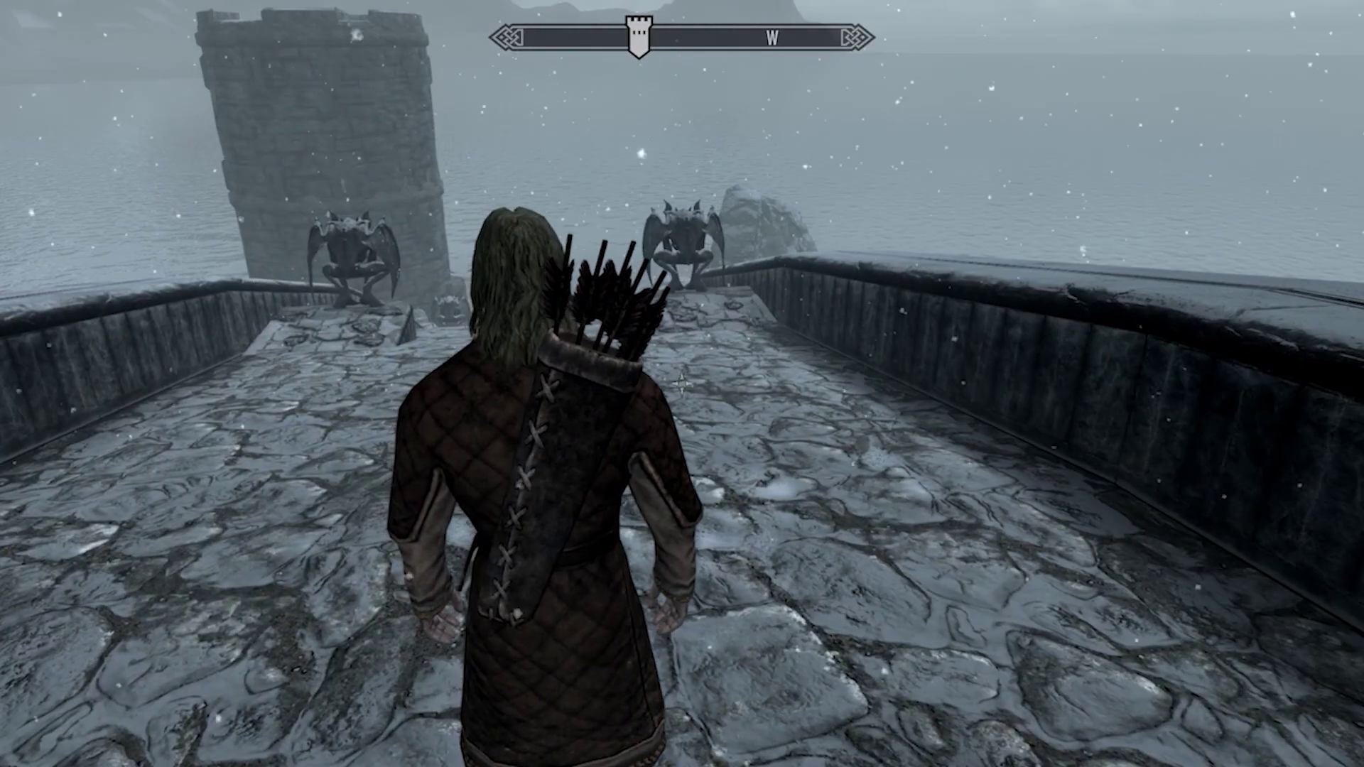
{"action": "key", "text": "w"}
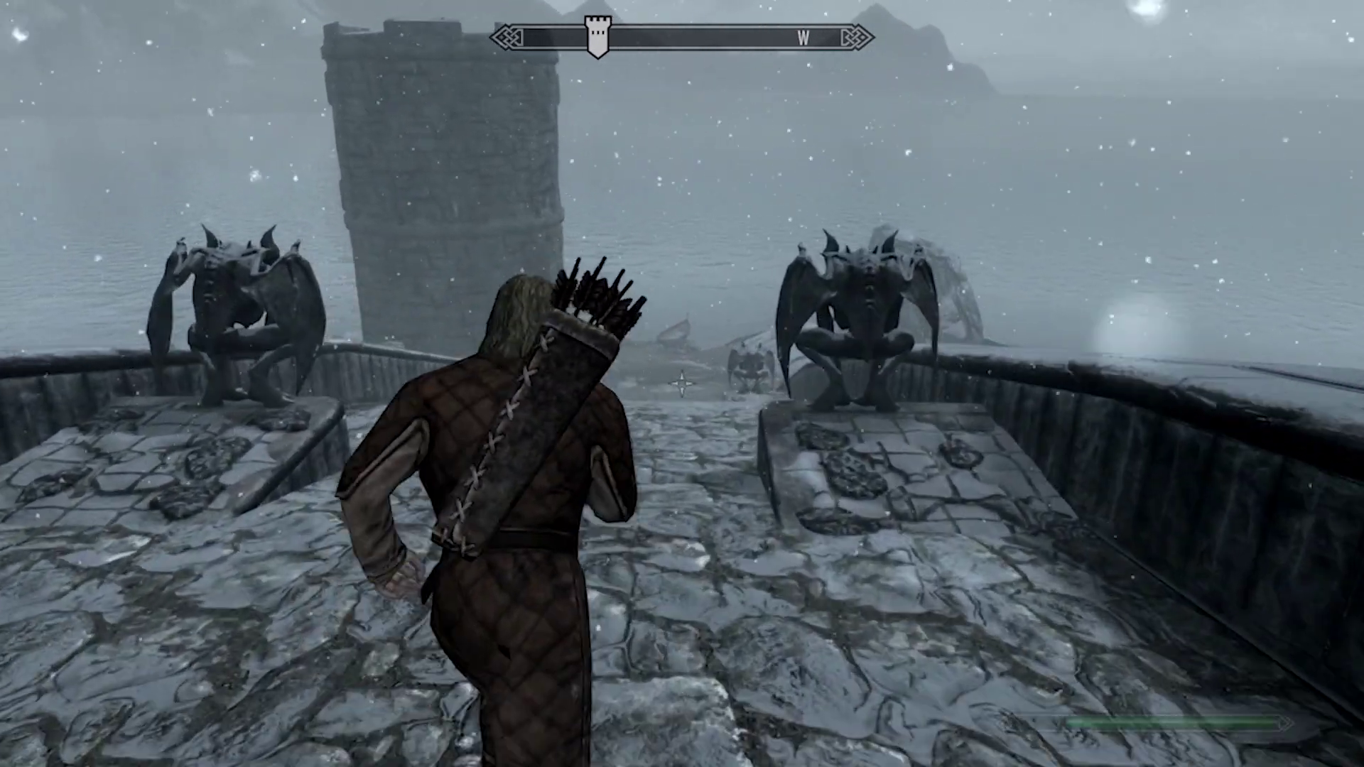
{"action": "key", "text": "w"}
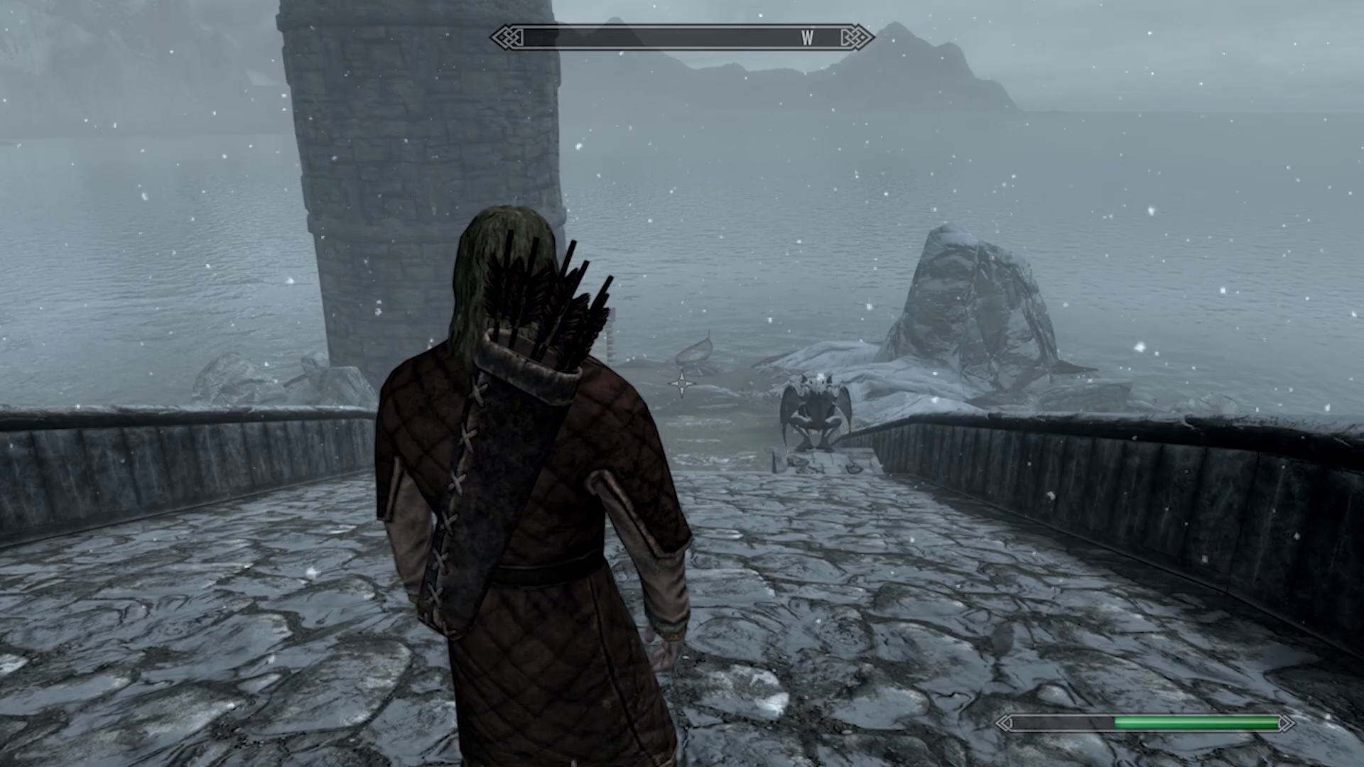
{"action": "key", "text": "w"}
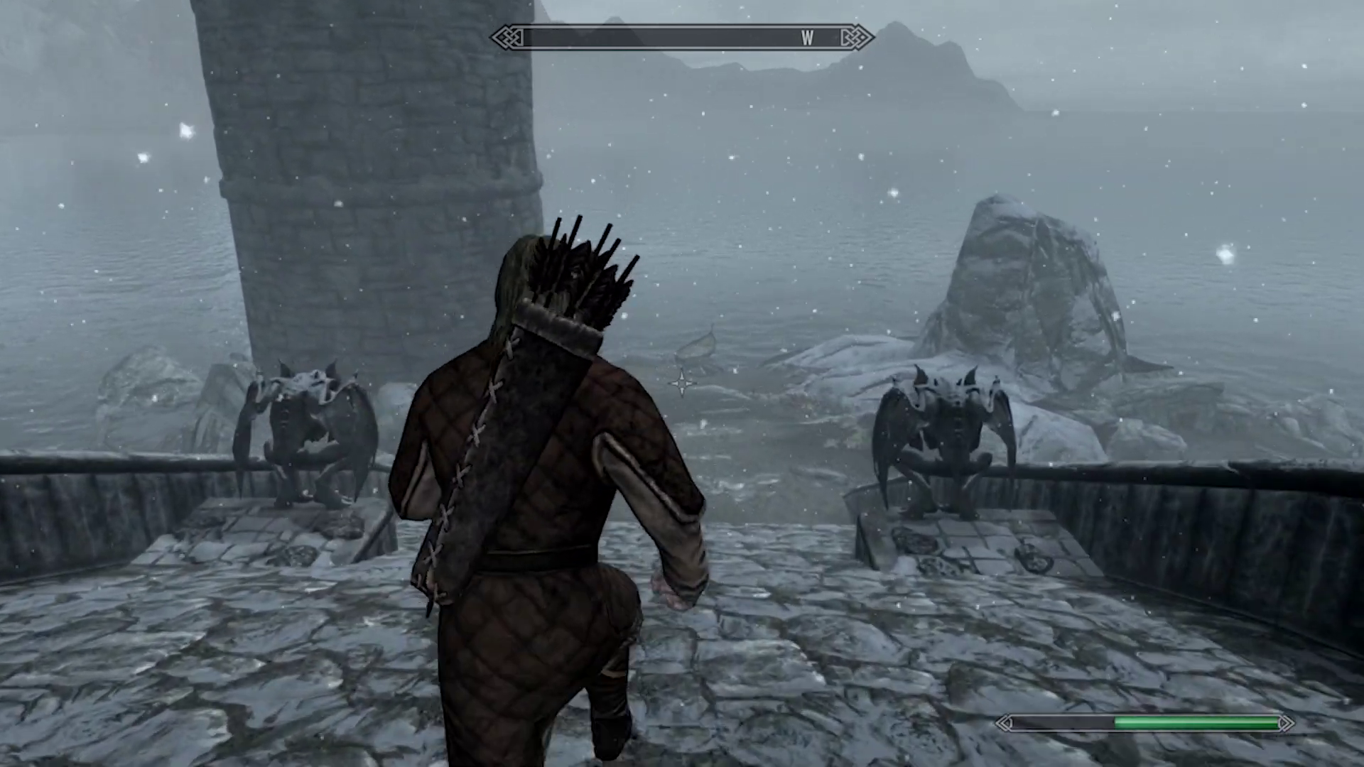
{"action": "key", "text": "w"}
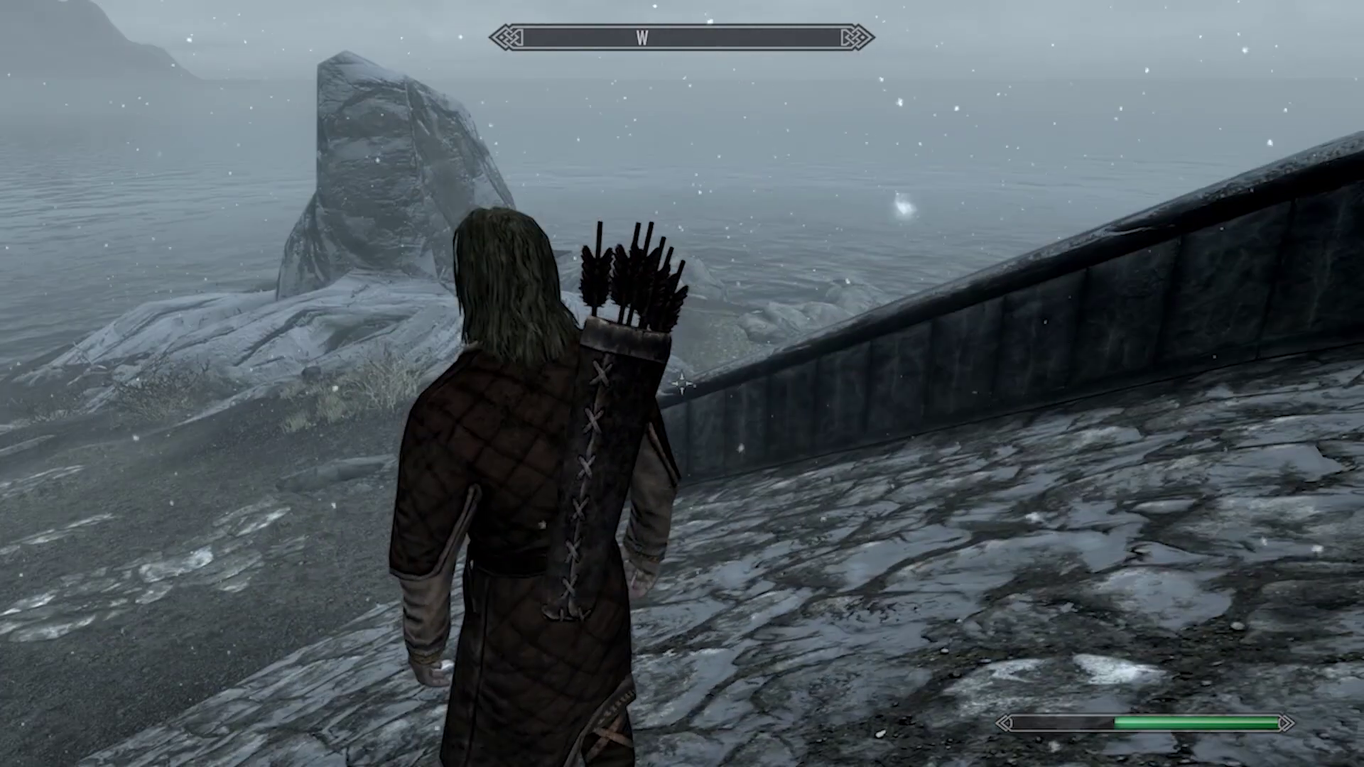
- Run the unarmed character around the shore and onto the stone bridge to check the movement animations in third person
{"action": "key", "text": "w"}
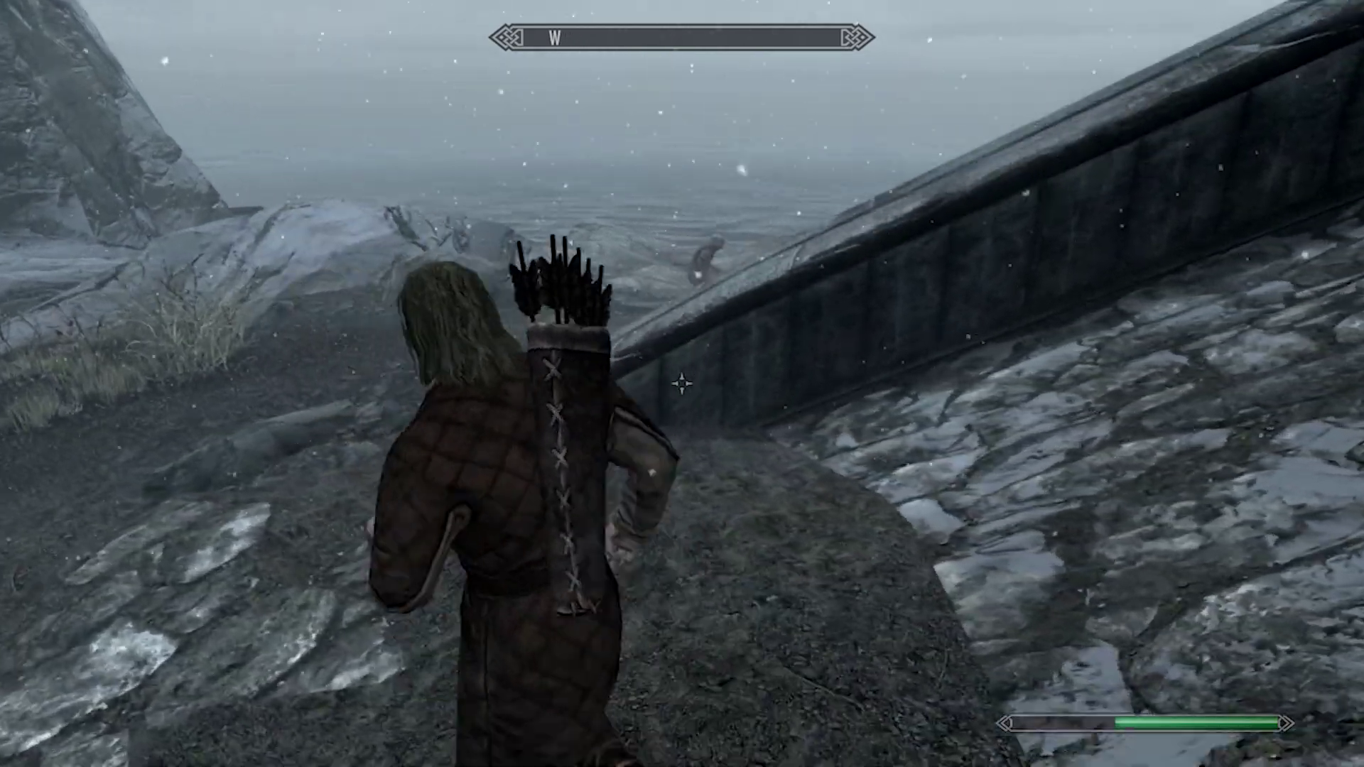
{"action": "key", "text": "w"}
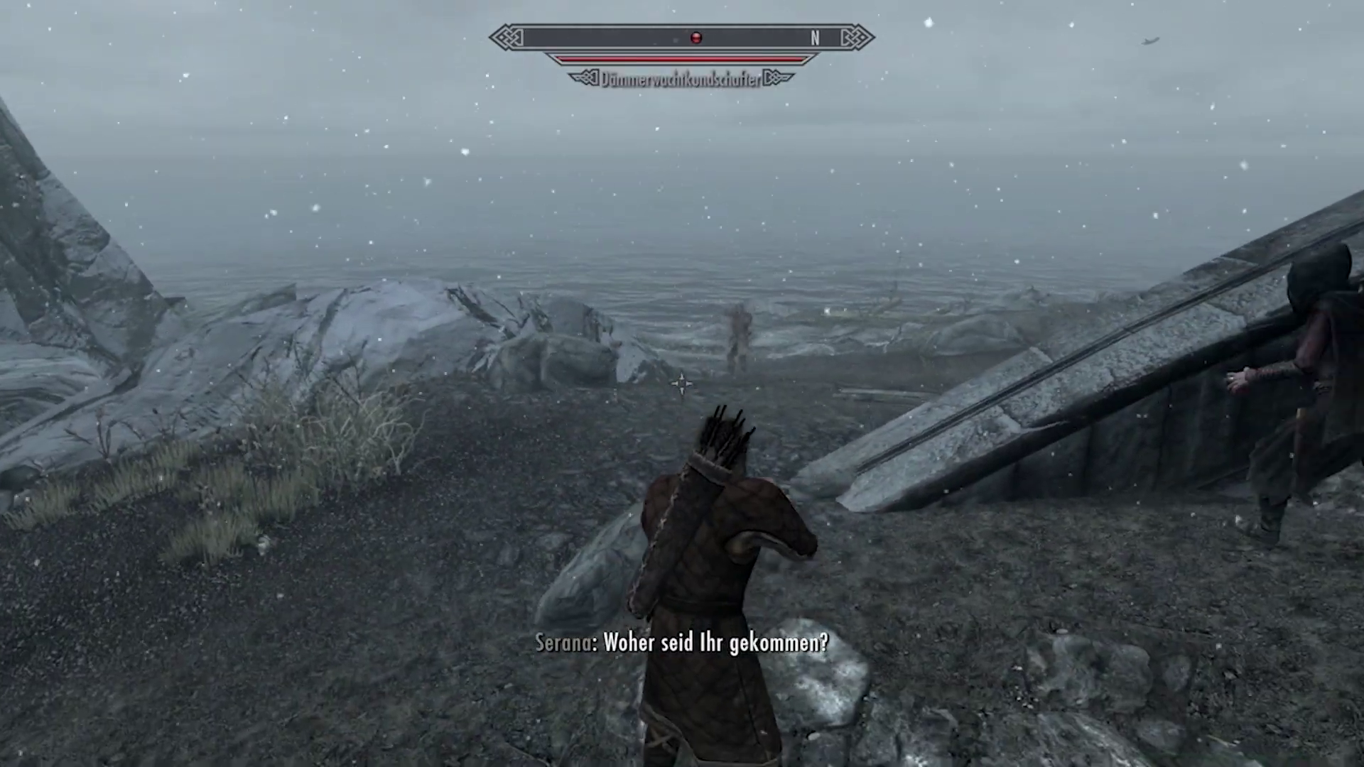
{"action": "key", "text": "w"}
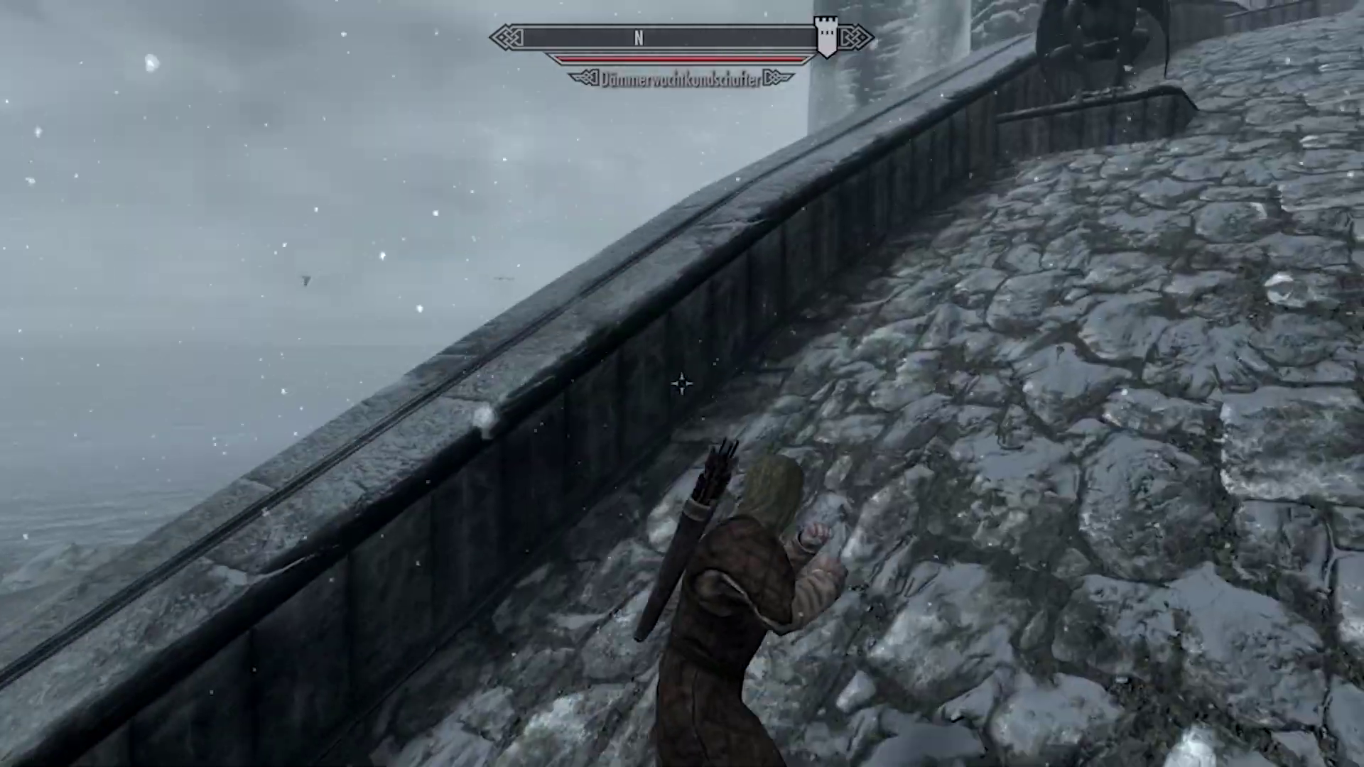
{"action": "key", "text": "w"}
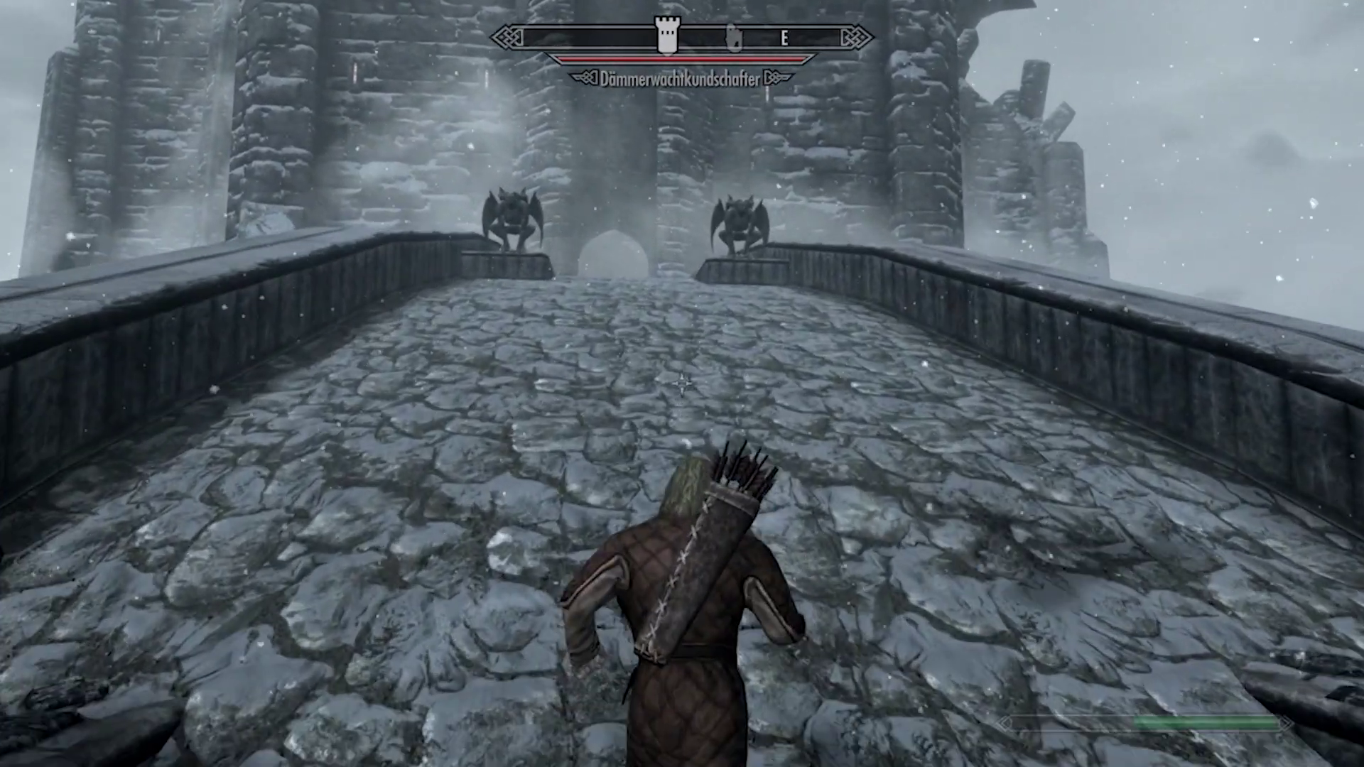
- Equip a bow from the weapons in the character's inventory and return to the game
{"action": "key", "text": "i"}
{"action": "left_click", "coordinate": [89, 515]}
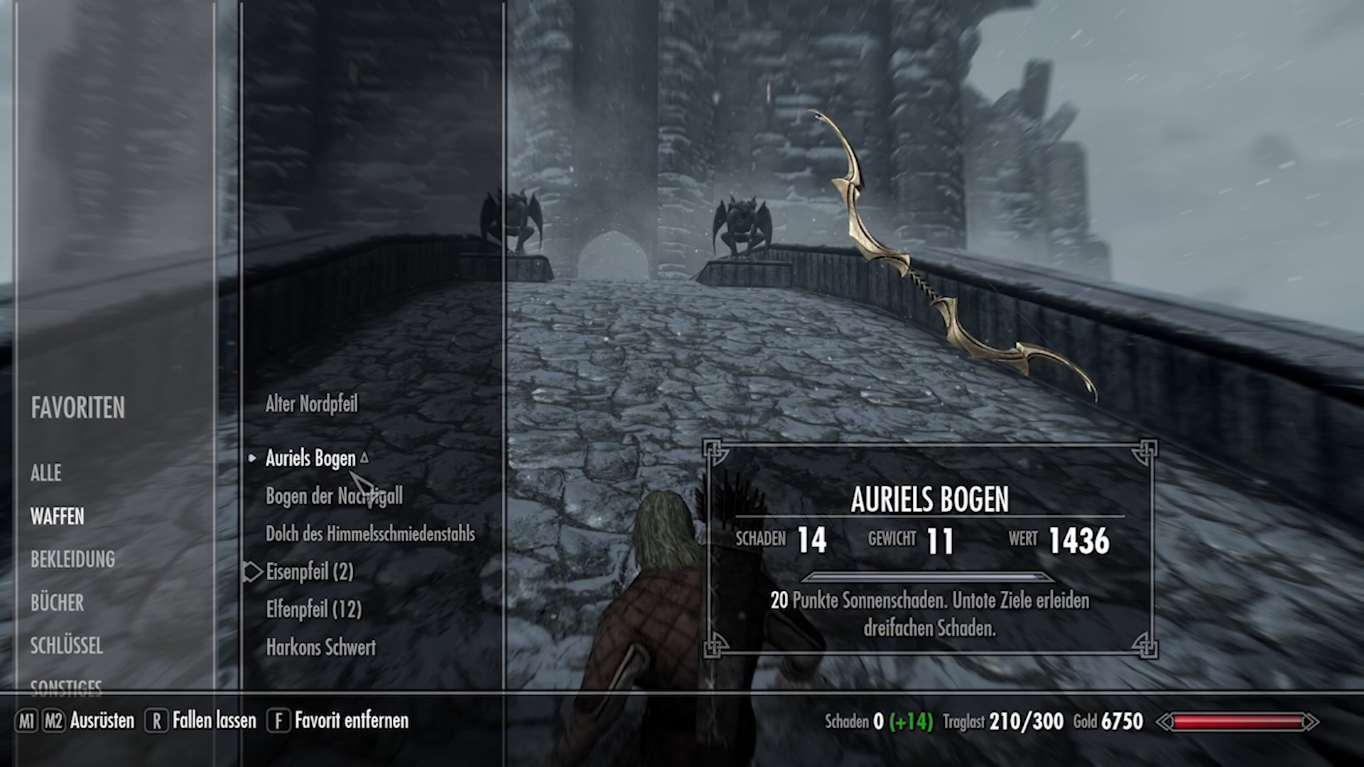
{"action": "key", "text": "Tab"}
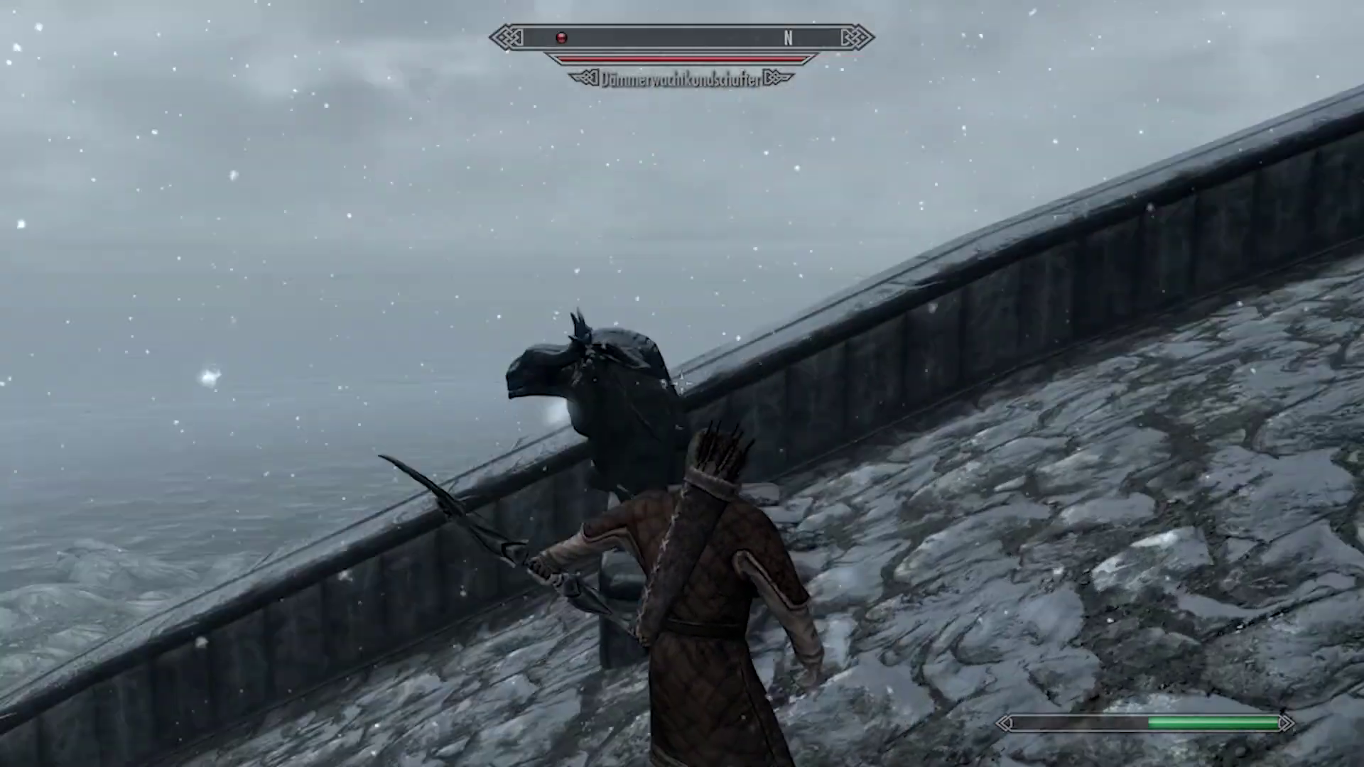
- Run and jump with the bow equipped along the shore and back to the bridge to test the movement and jump animations
{"action": "key", "text": "w"}
{"action": "key", "text": "space"}
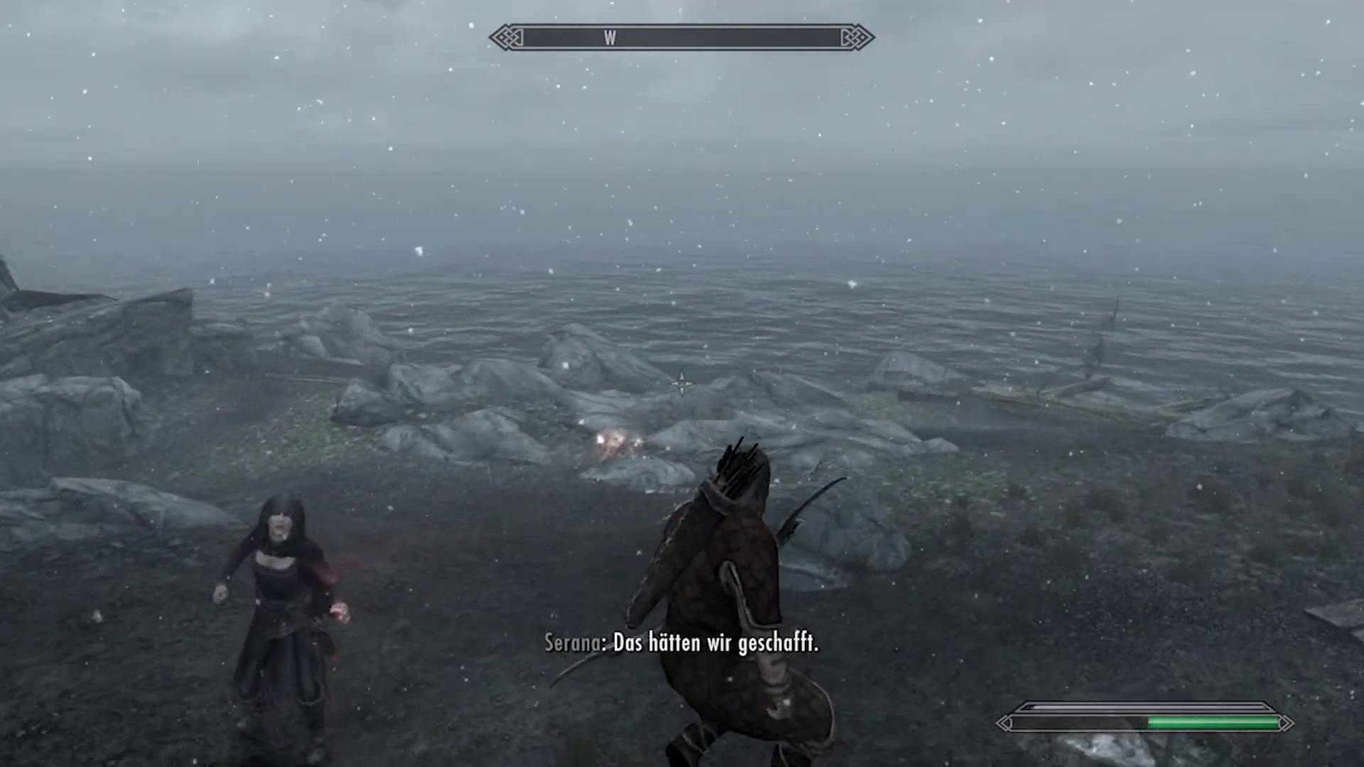
{"action": "key", "text": "w"}
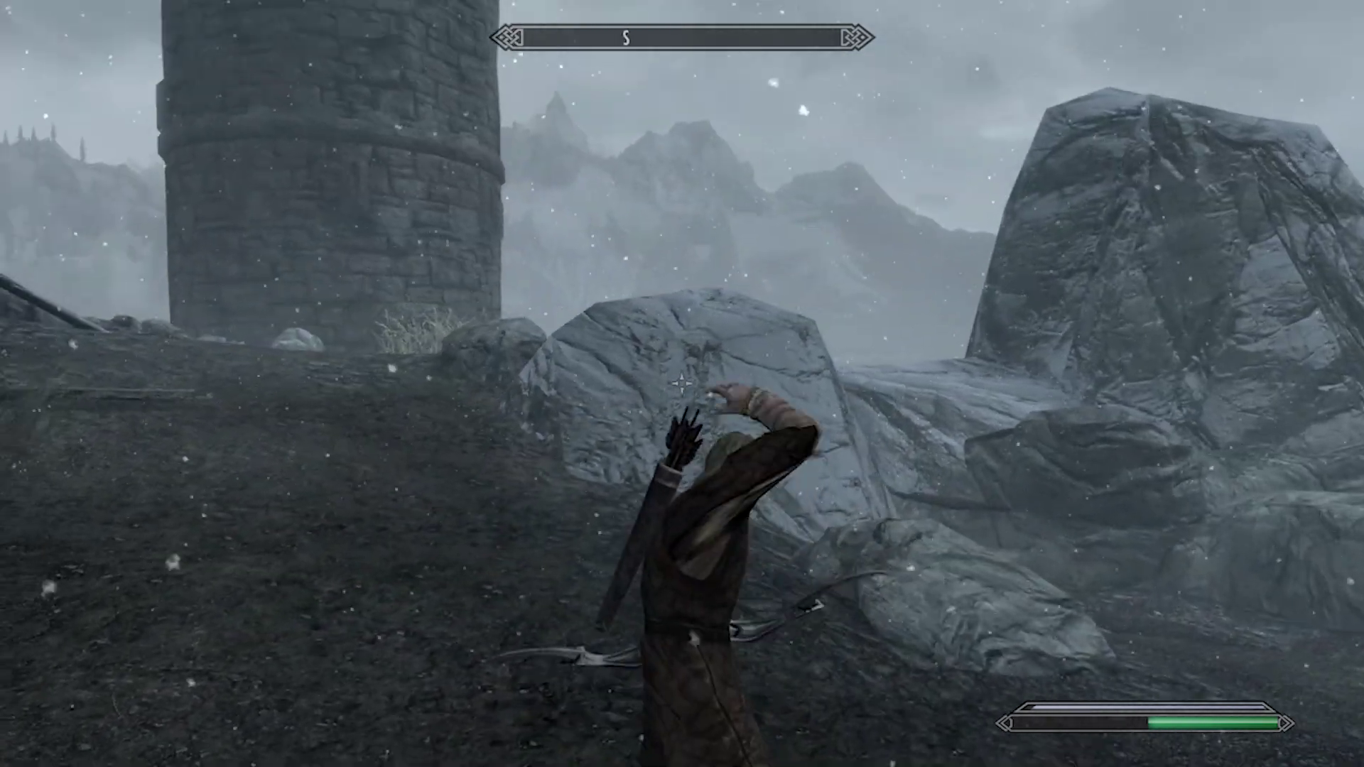
{"action": "key", "text": "space"}
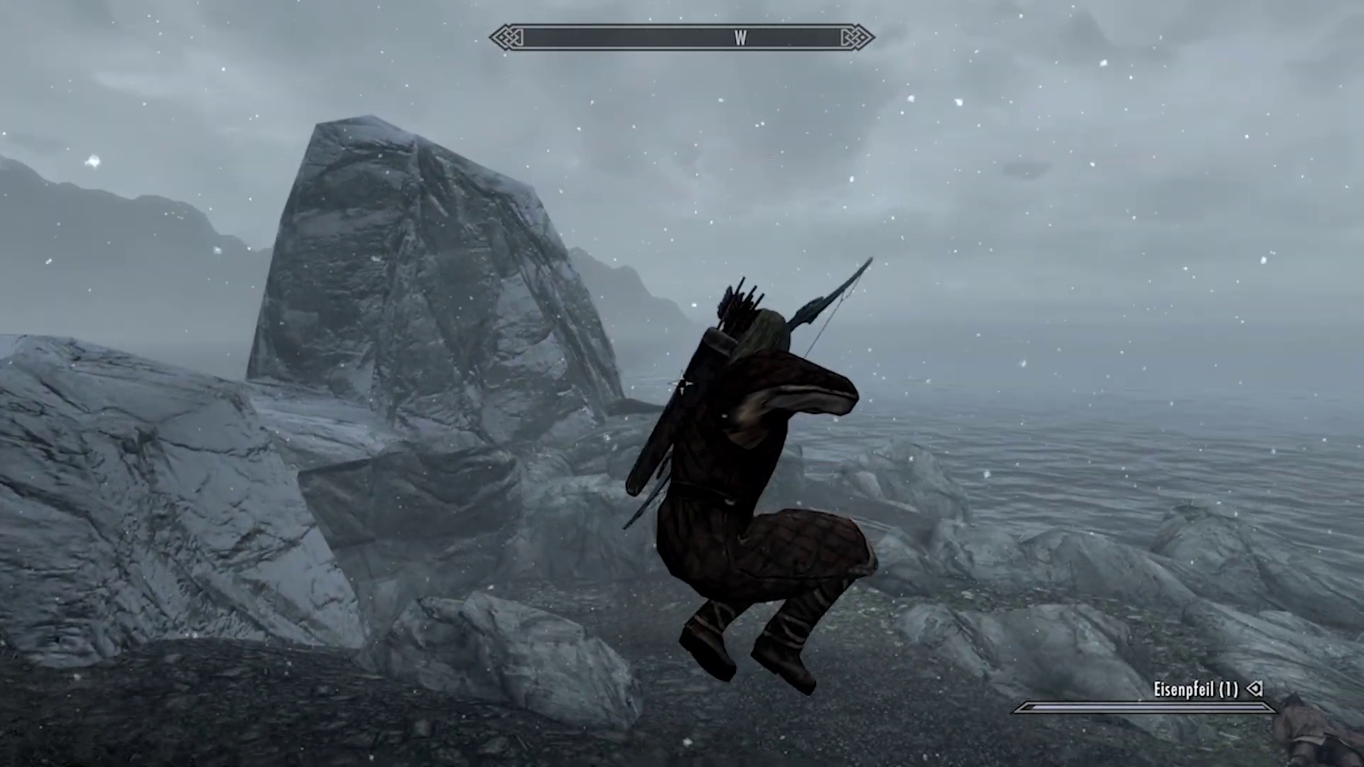
{"action": "key", "text": "w"}
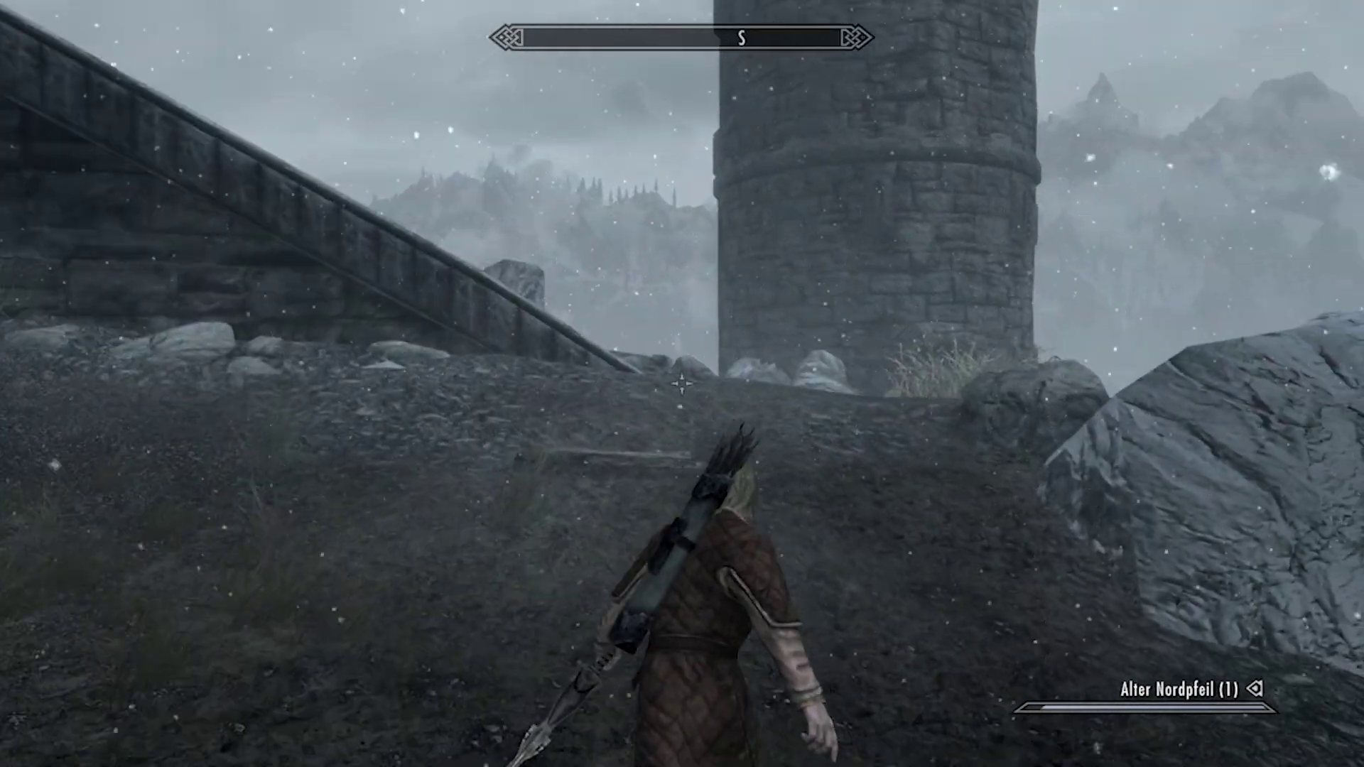
{"action": "key", "text": "f"}
{"action": "key", "text": "f"}
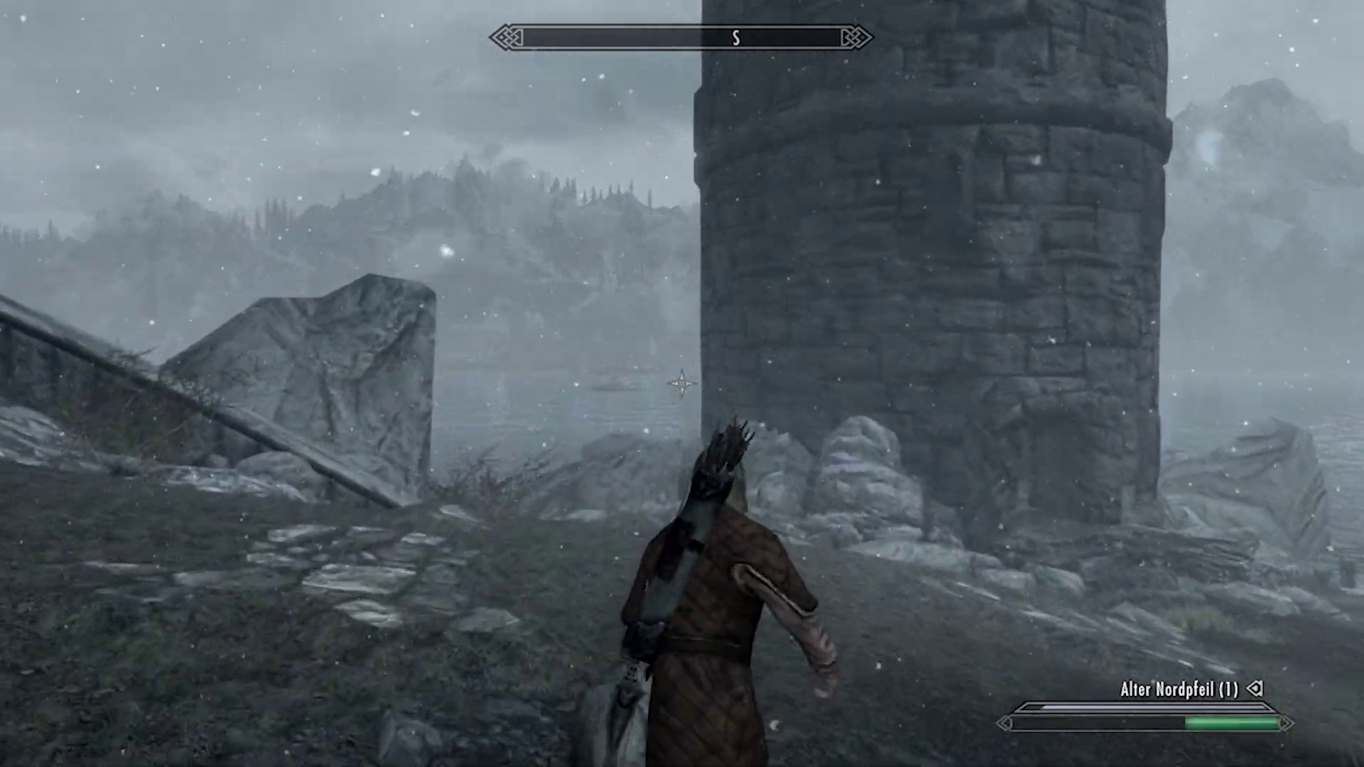
{"action": "key", "text": "w"}
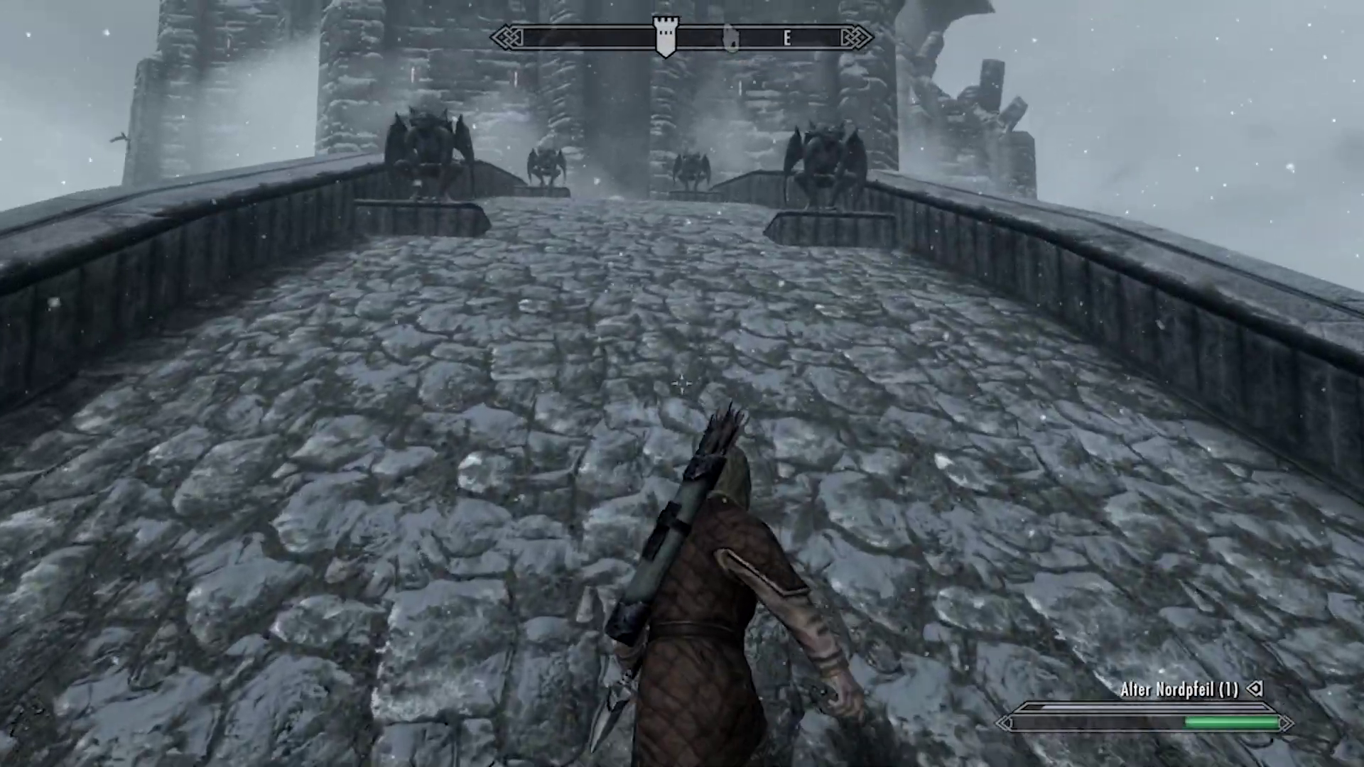